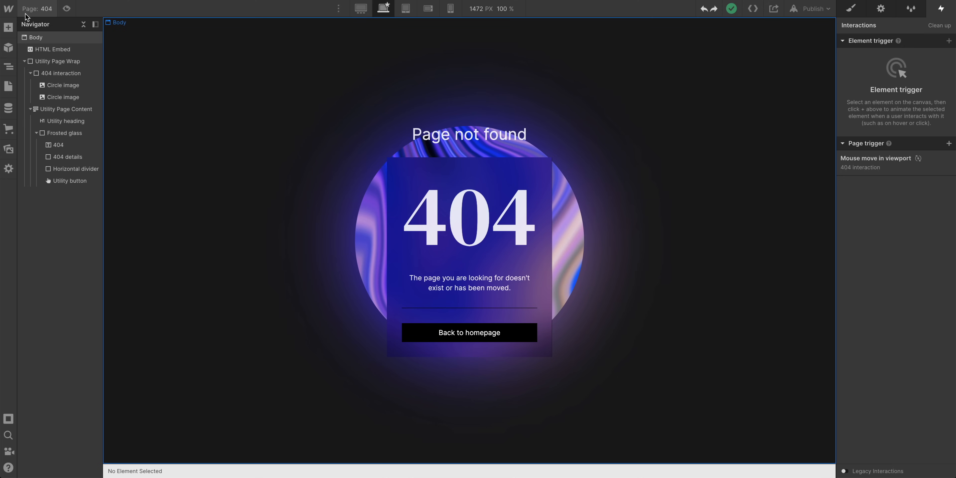
Create a new static page named "Password protected page"
click(8, 86)
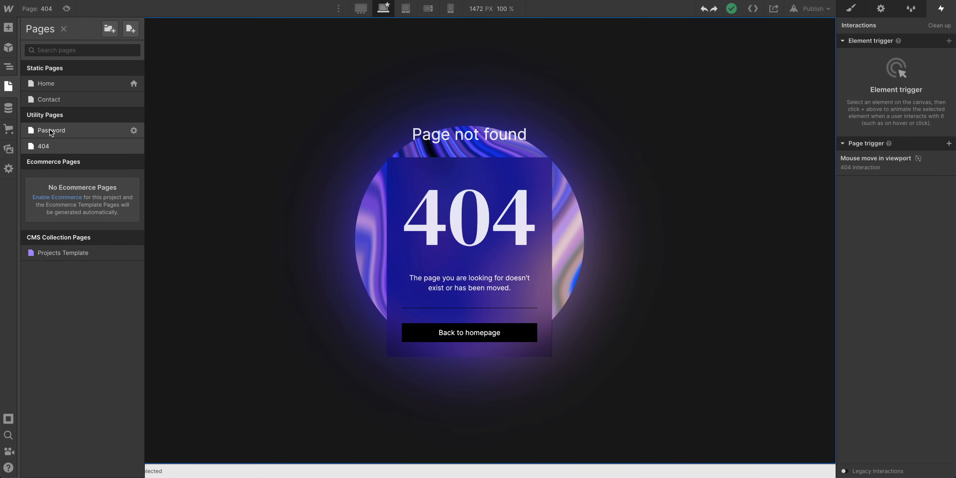
click(131, 34)
text(Password protected page)
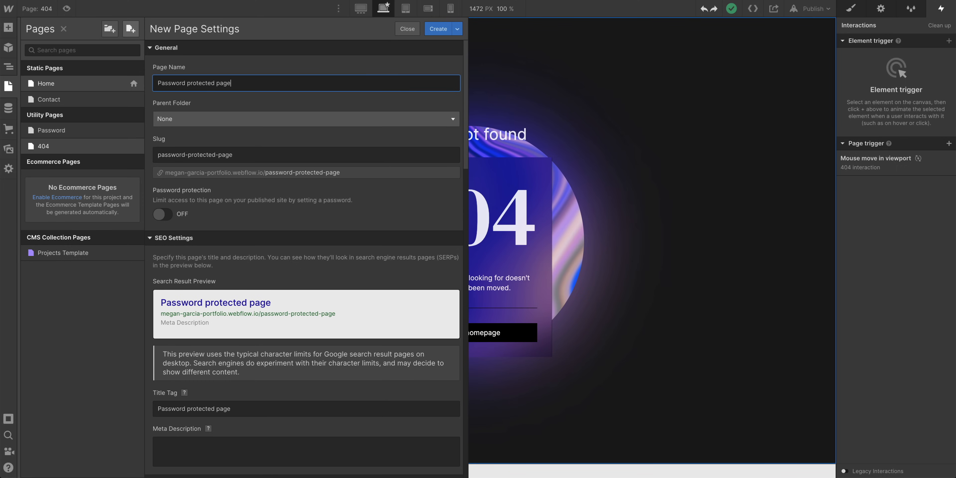
key(Return)
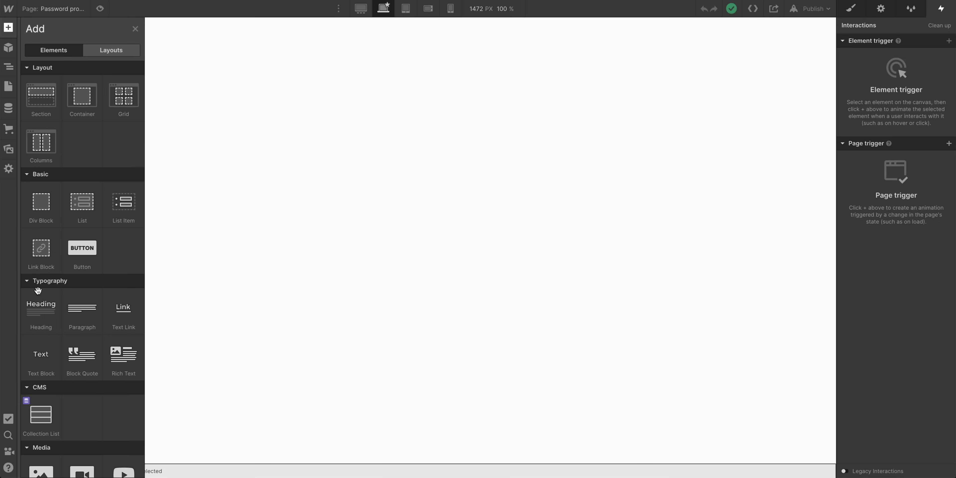
Add a heading to the new page and change its text to "Secret"
drag(38, 298, 328, 230)
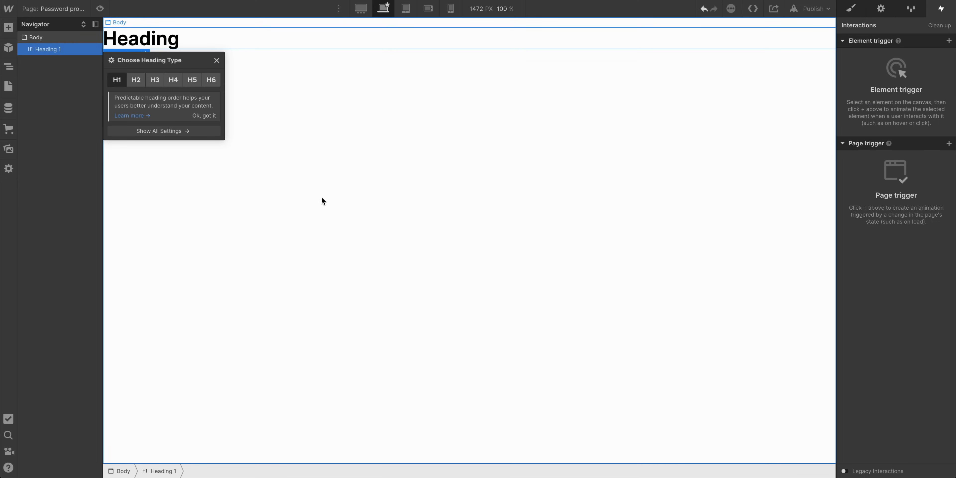
double_click(169, 36)
double_click(170, 34)
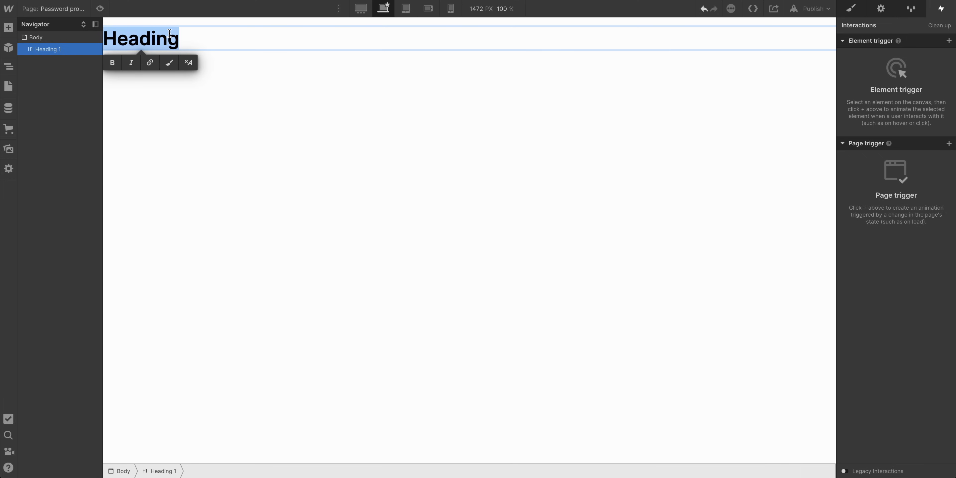
text(Secret)
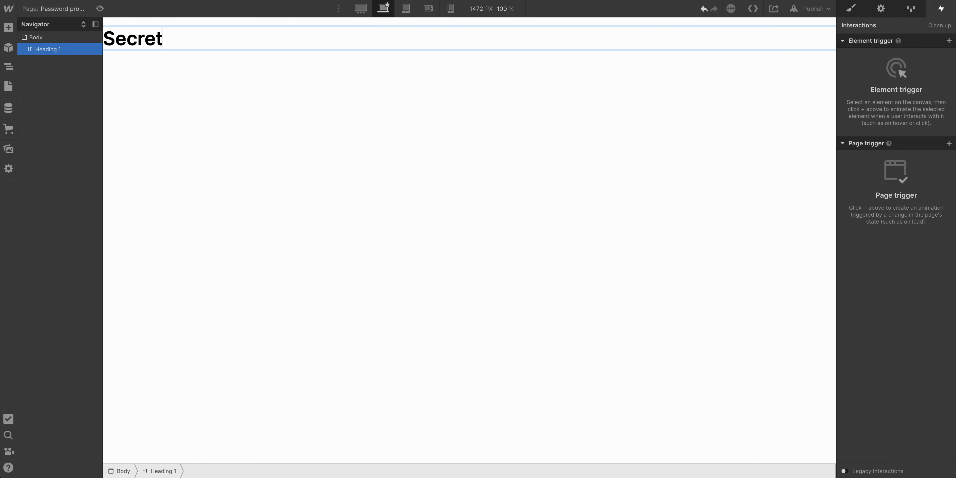
key(Escape)
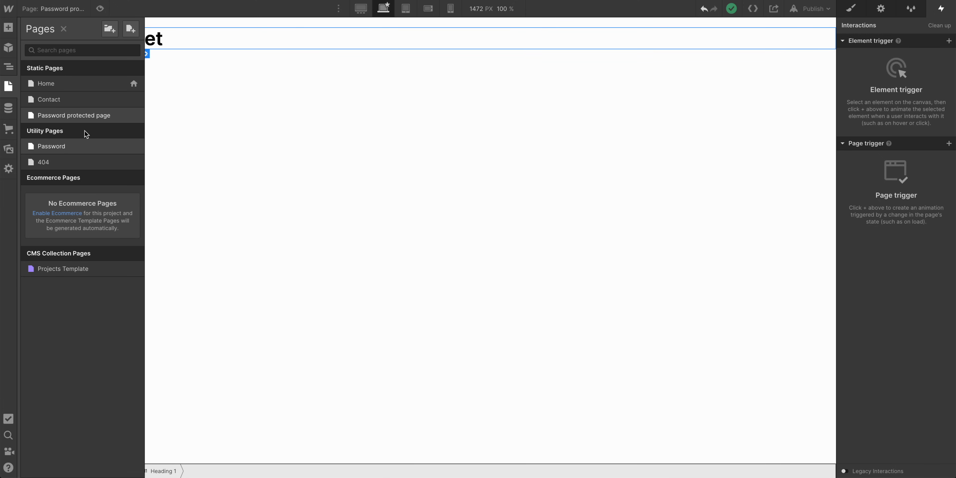
Open the Password utility page and delete its padlock image and "Protected Page" heading
click(62, 145)
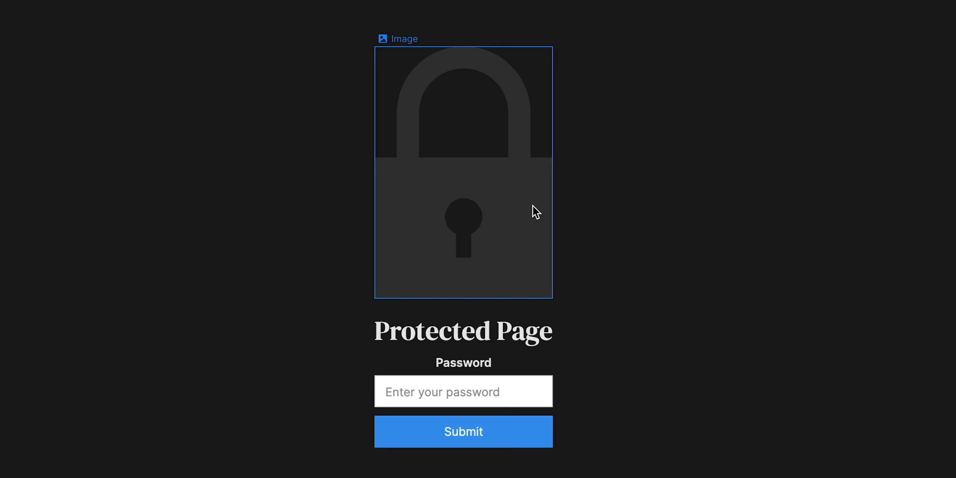
click(533, 211)
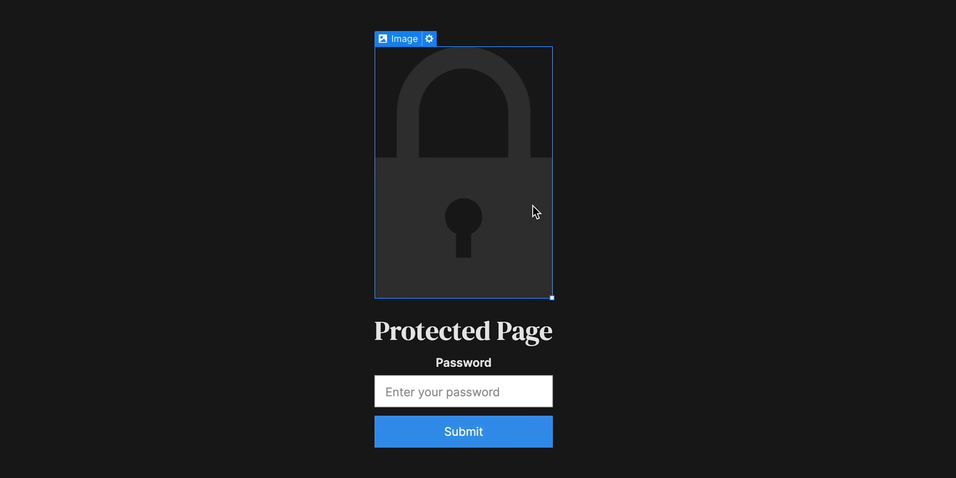
key(Delete)
key(Delete)
Select the utility page form and replace its class with the existing "Frosted glass" class
click(476, 205)
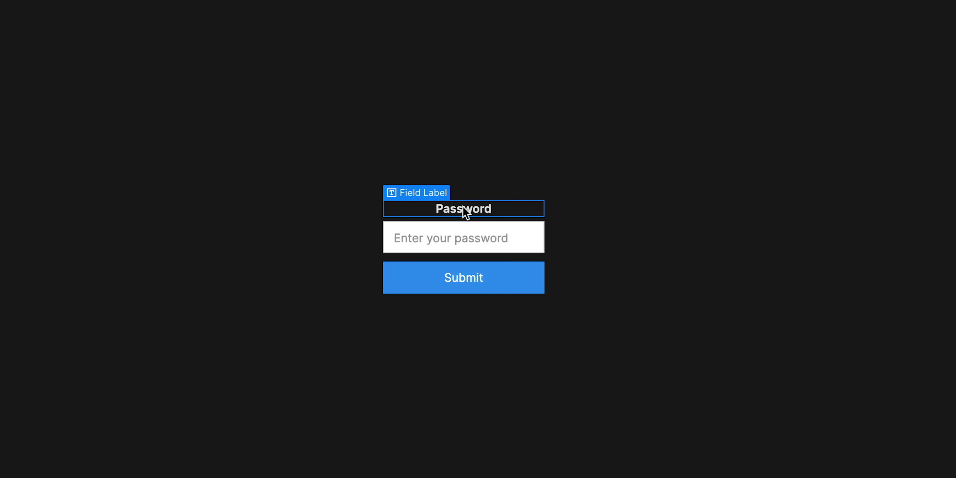
click(449, 238)
click(448, 286)
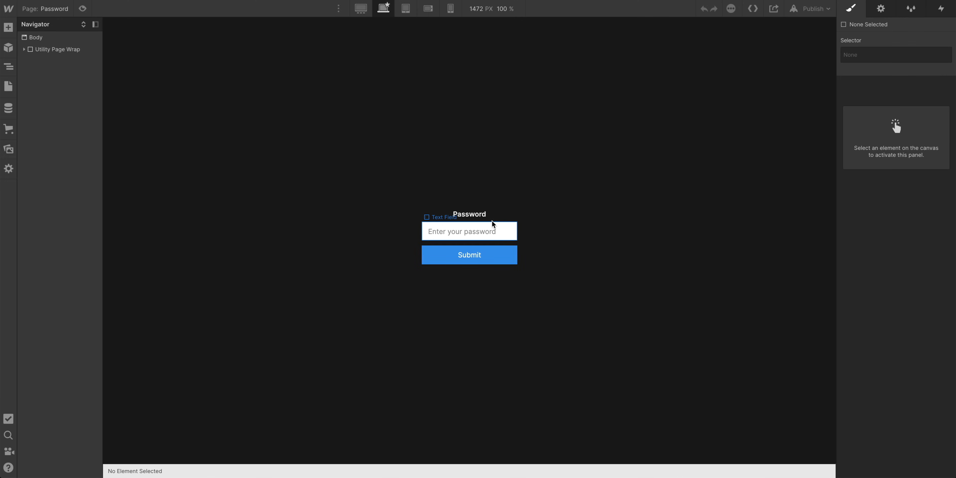
click(24, 49)
click(37, 63)
click(31, 62)
click(59, 73)
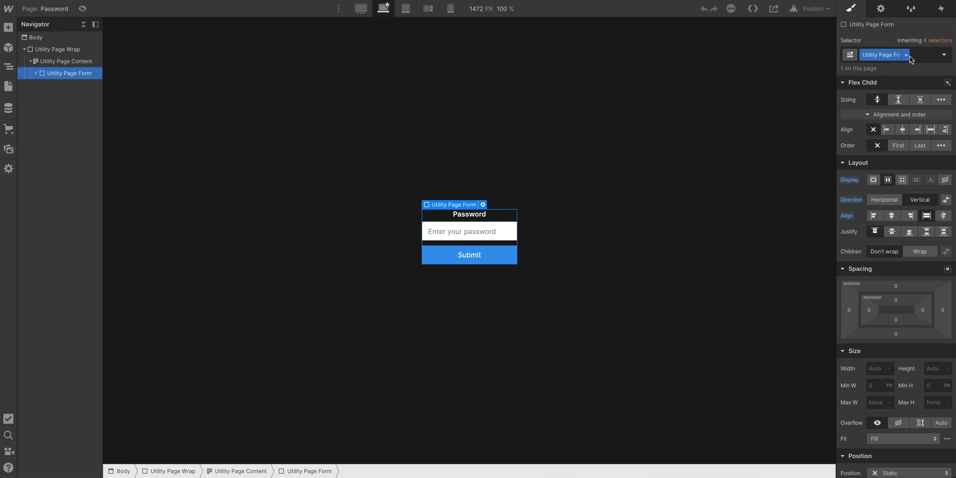
click(925, 55)
key(BackSpace)
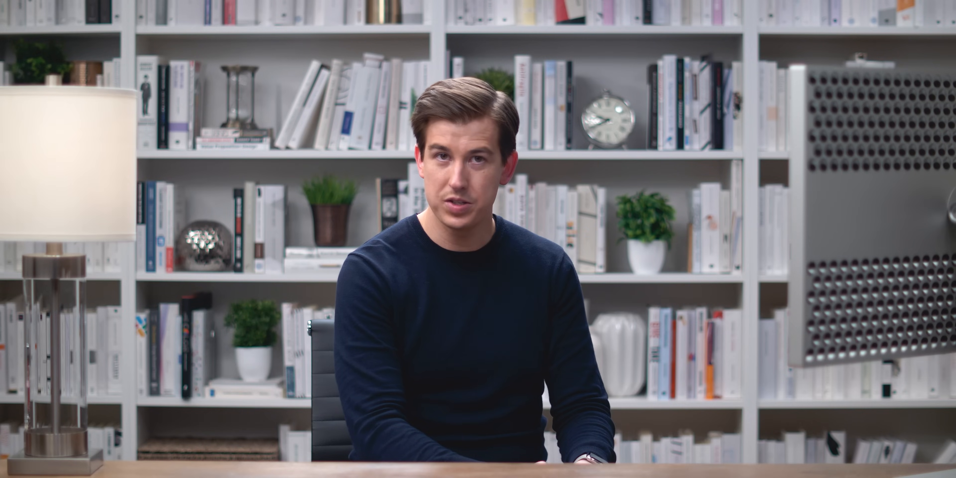
text(frost)
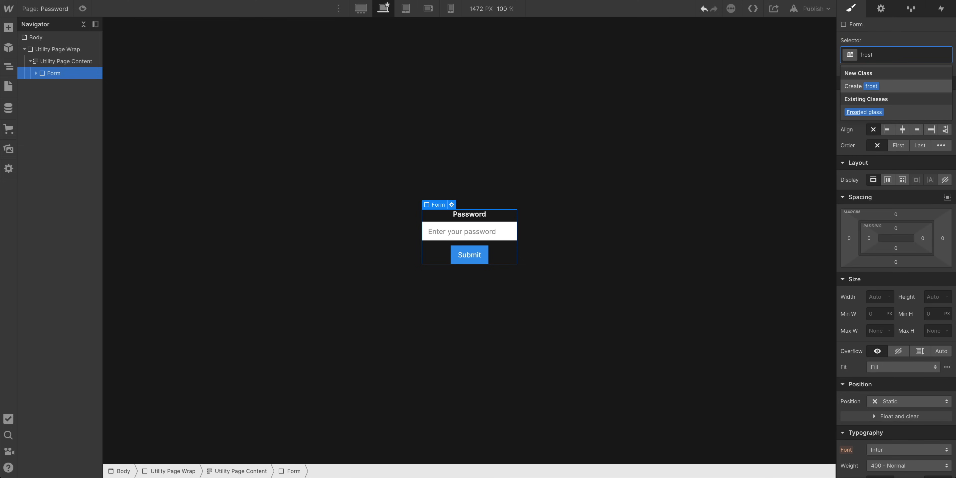
key(Down)
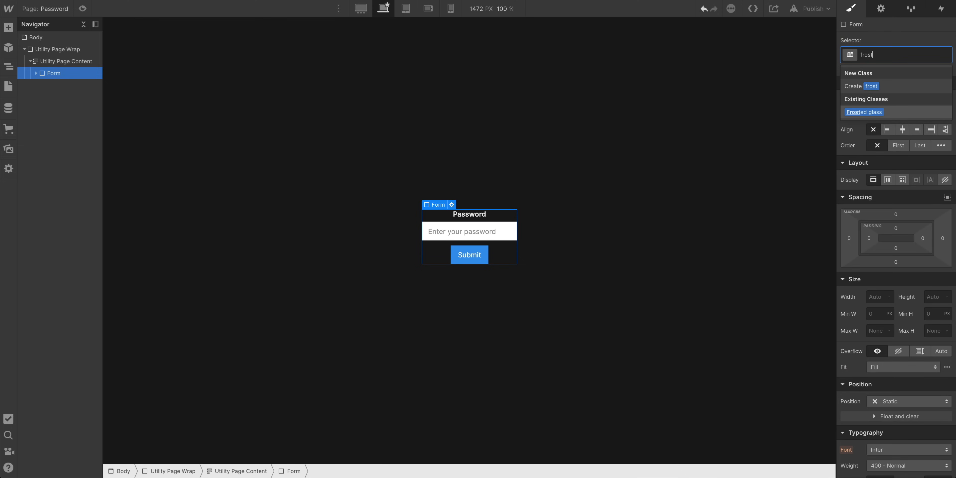
key(Return)
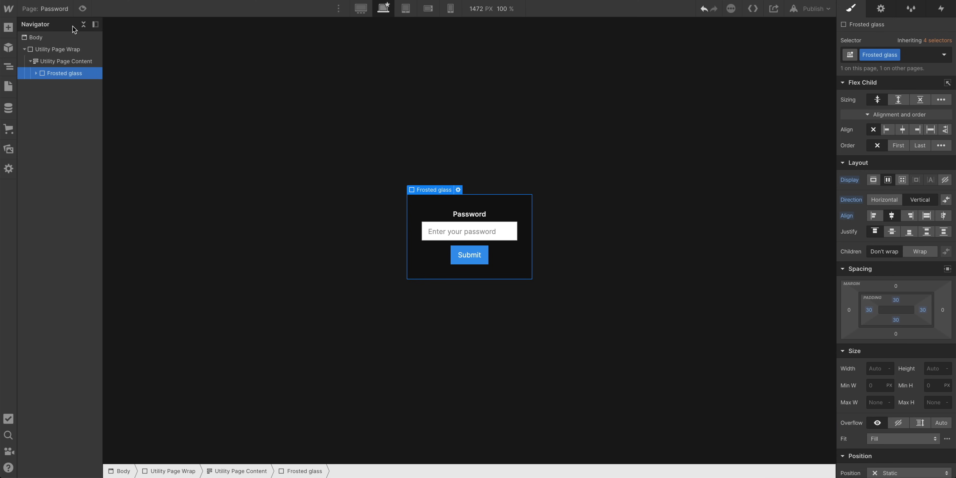
Add an H1 heading at the top of the frosted glass form
click(9, 27)
drag(46, 312, 449, 219)
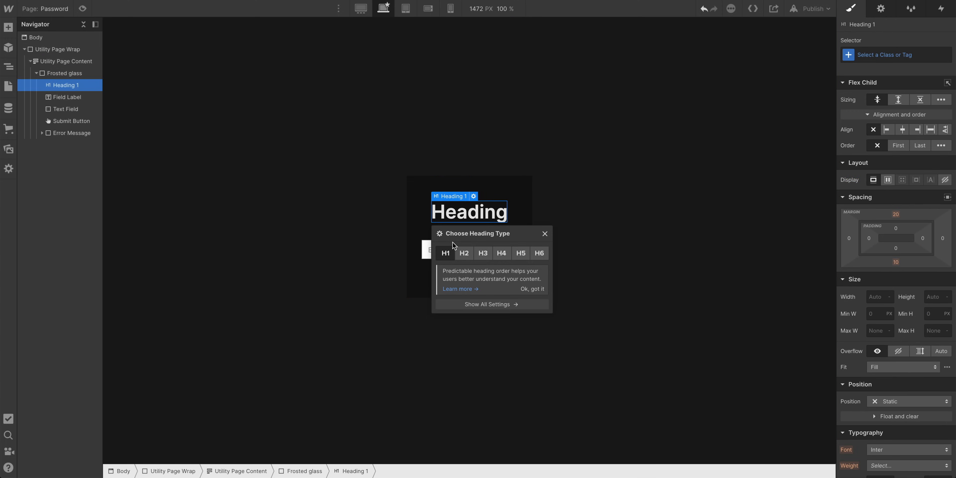
click(458, 219)
Change the heading text to "This content is password protected"
double_click(464, 212)
text(The)
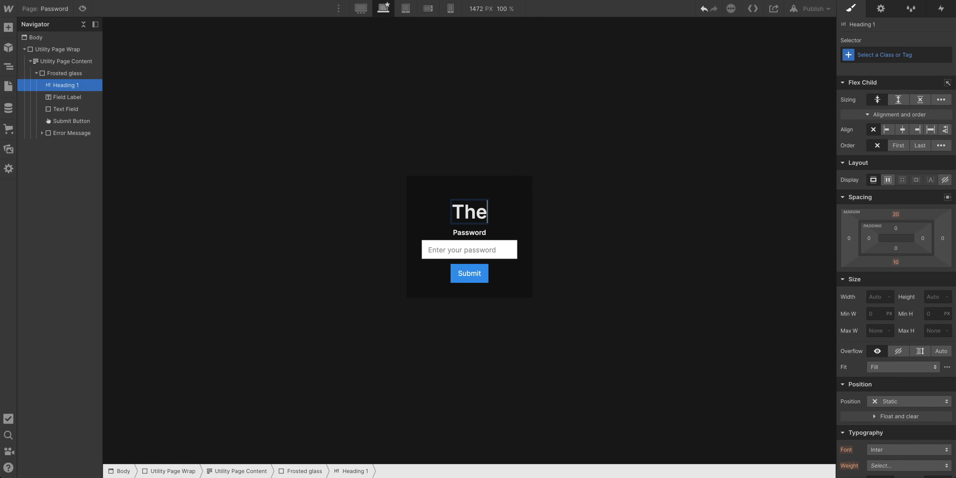
text(s page)
key(BackSpace)
key(BackSpace)
key(BackSpace)
text(roject is )
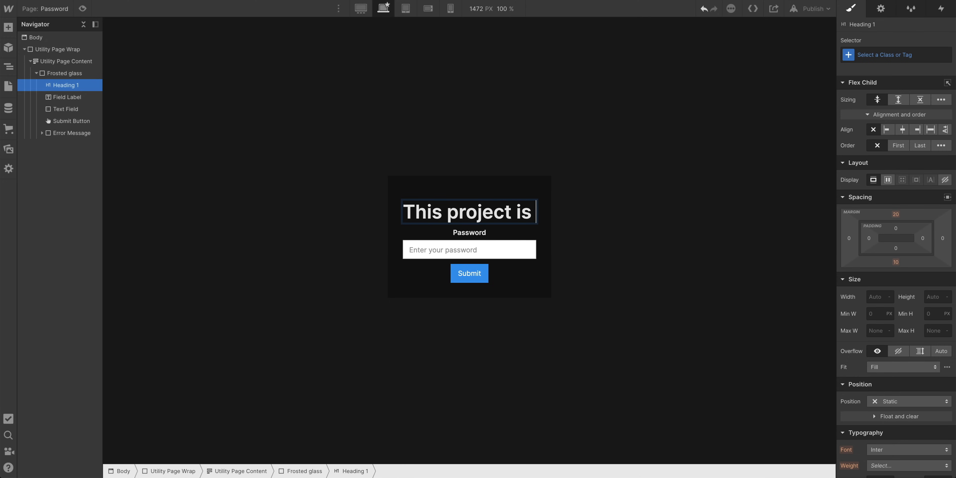
text(password protected)
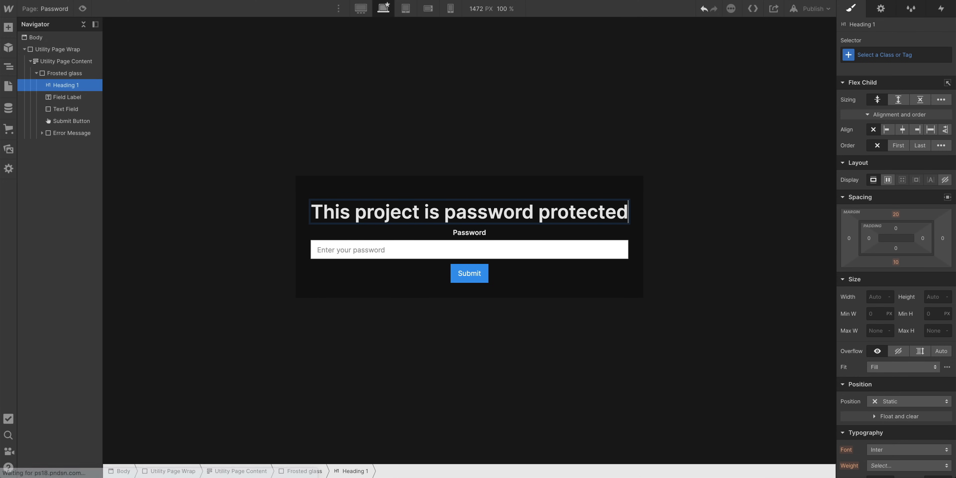
key(alt+Left)
key(alt+BackSpace)
text(content)
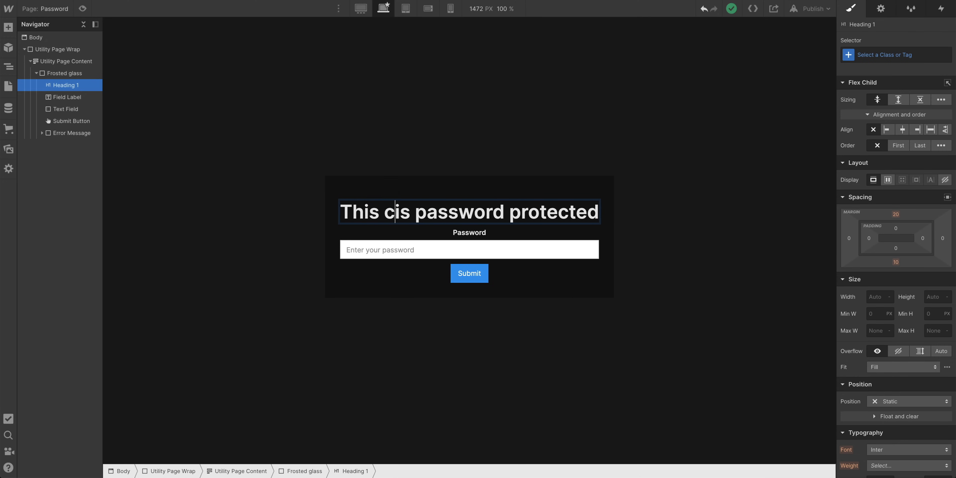
key(Escape)
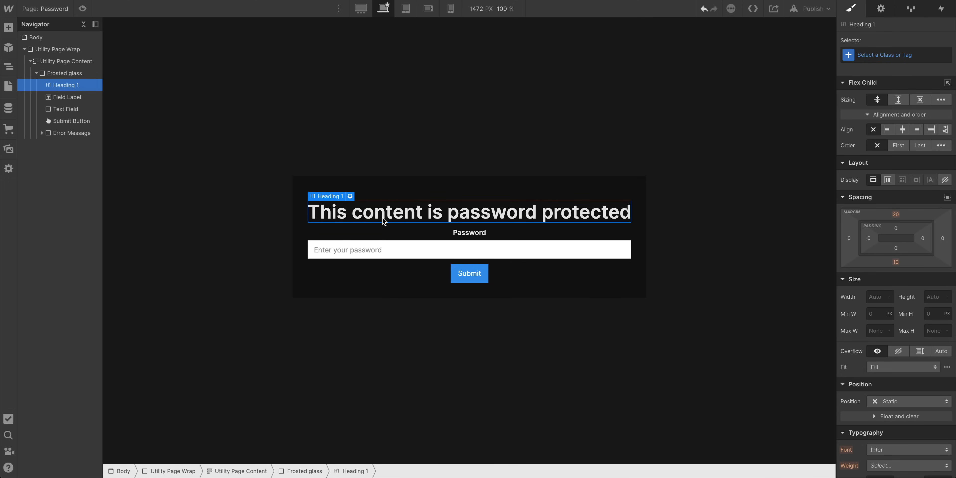
Apply the existing "Heading" class to the new heading and duplicate it as a class named "Password heading"
click(896, 55)
text(hea)
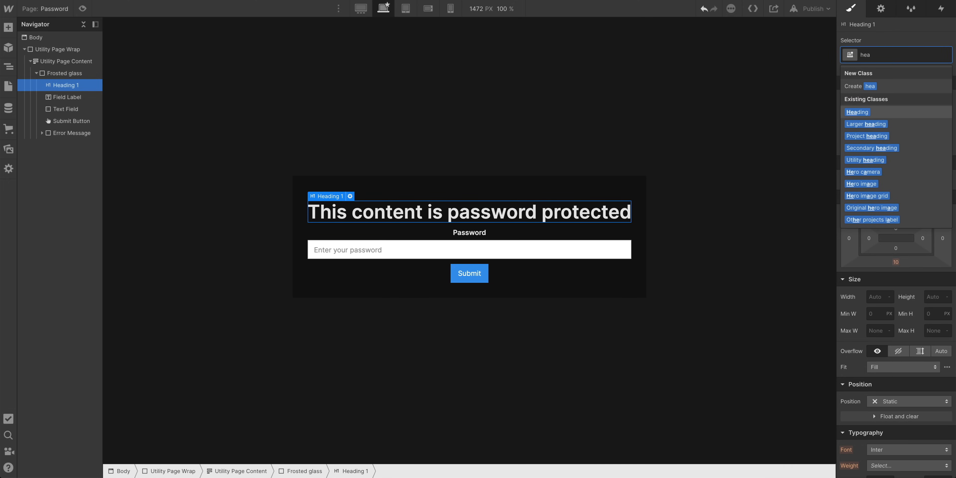
key(Return)
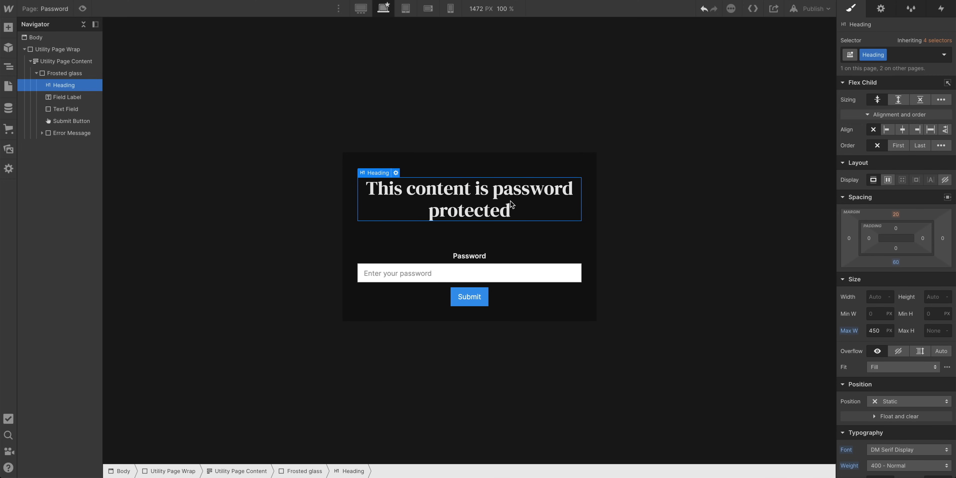
click(888, 56)
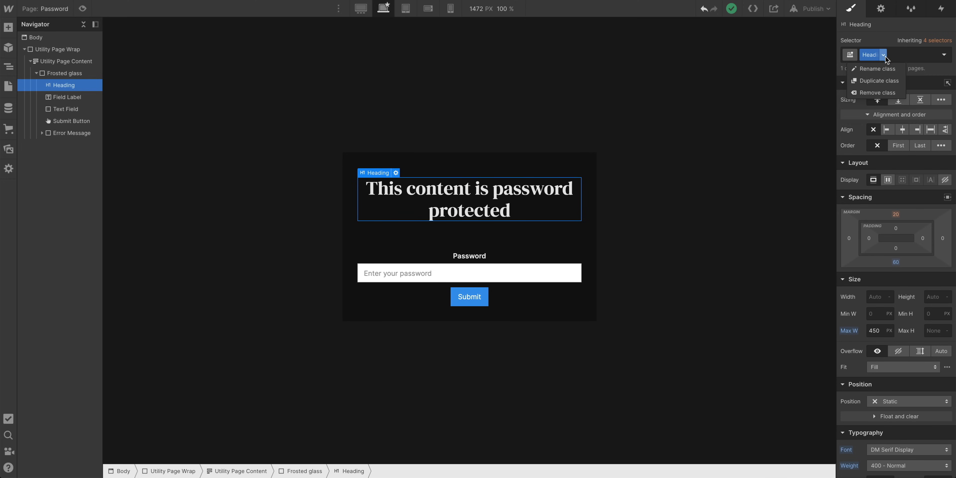
click(882, 82)
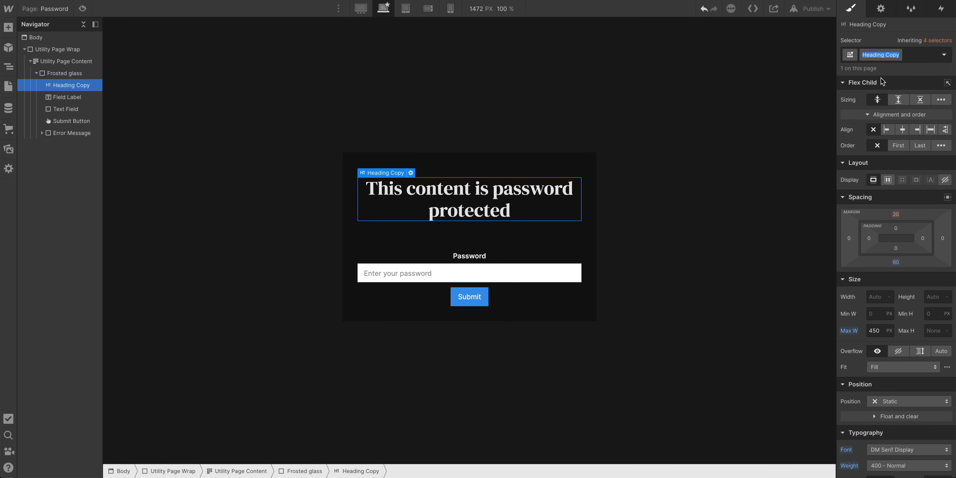
text(Password heading)
key(Return)
Style the Password heading with a 30 px font size, 1.1 line height and 280 px maximum width
scroll(879, 286, down, 3)
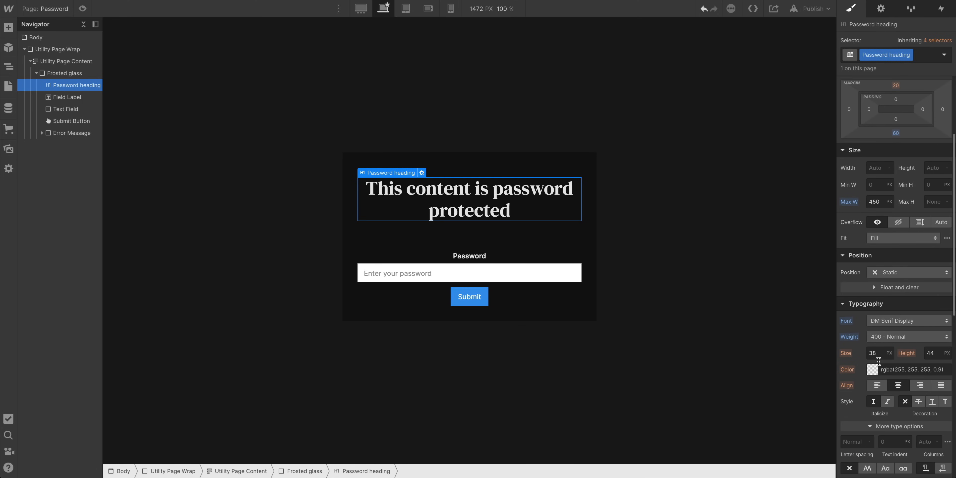
drag(874, 353, 874, 359)
drag(929, 351, 929, 352)
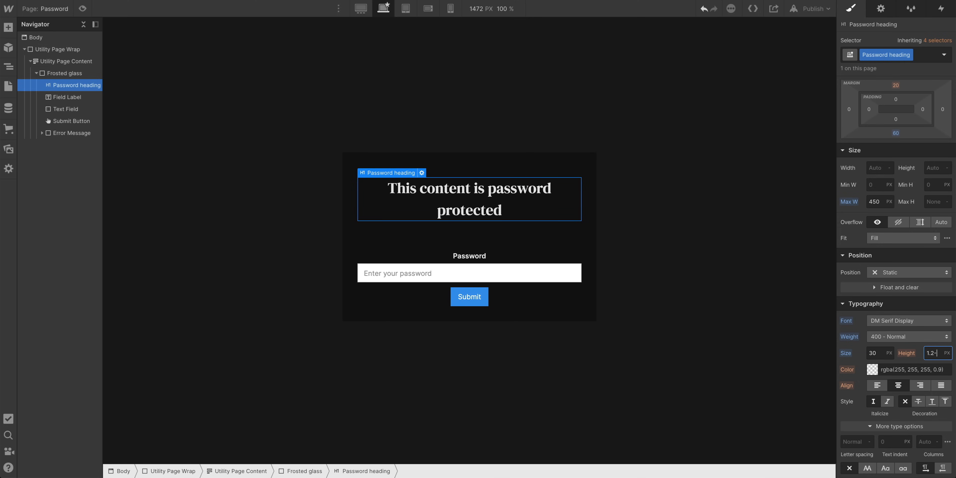
text(1.2)
key(Return)
key(BackSpace)
text(1)
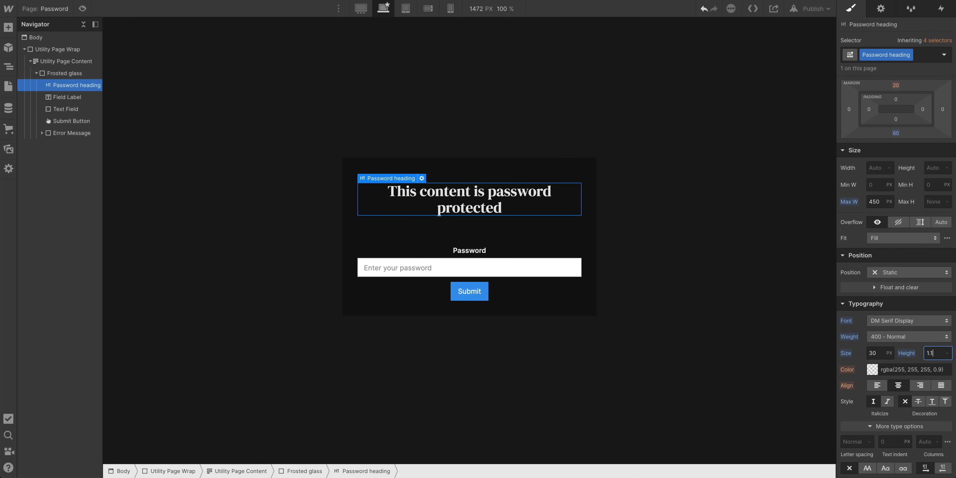
scroll(887, 325, up, 1)
drag(876, 211, 791, 215)
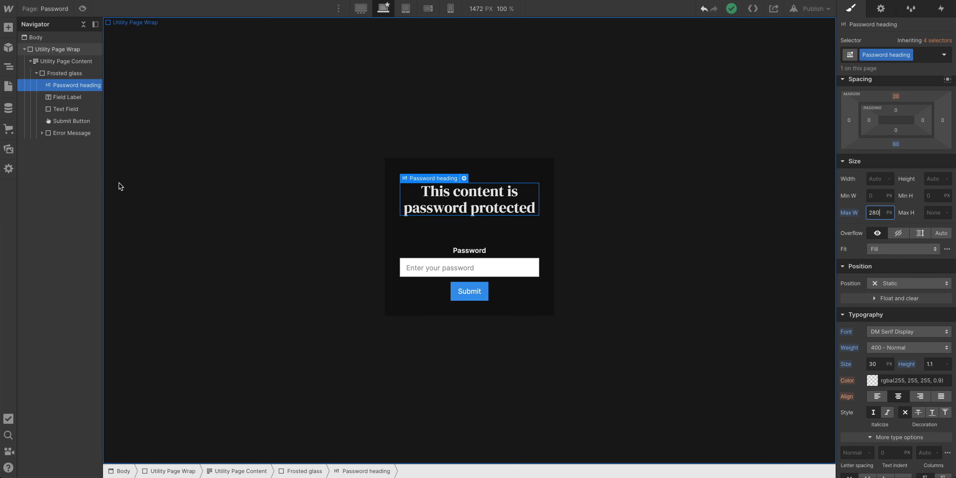
Insert the padlock SVG asset above the heading in the form and give it a 16 px bottom margin
click(8, 150)
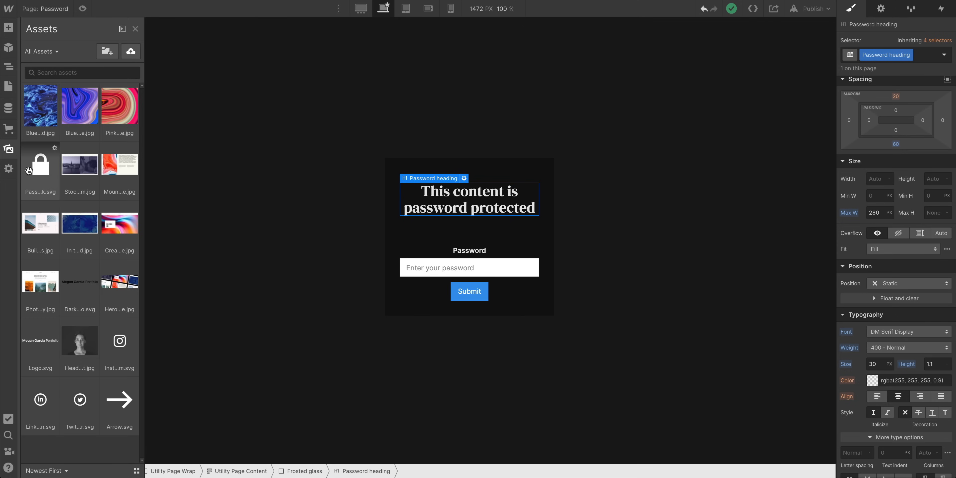
drag(30, 168, 465, 194)
key(Escape)
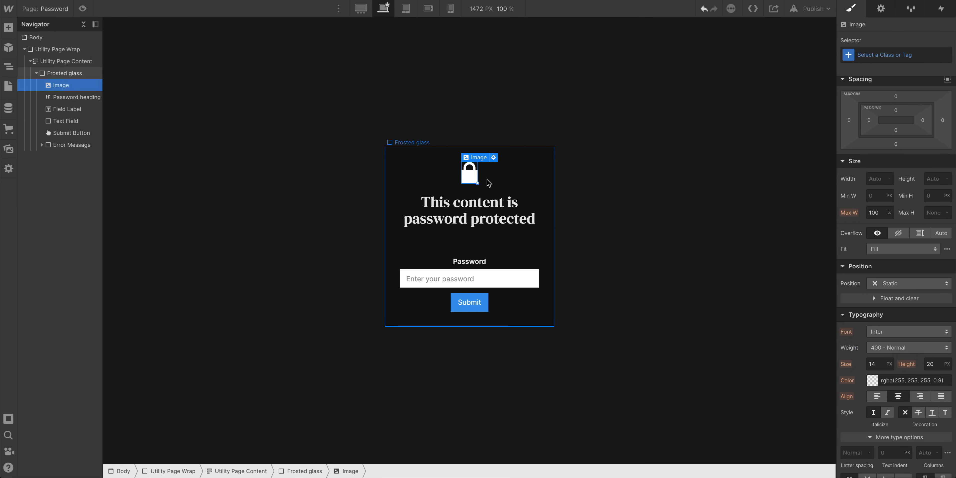
drag(895, 144, 905, 150)
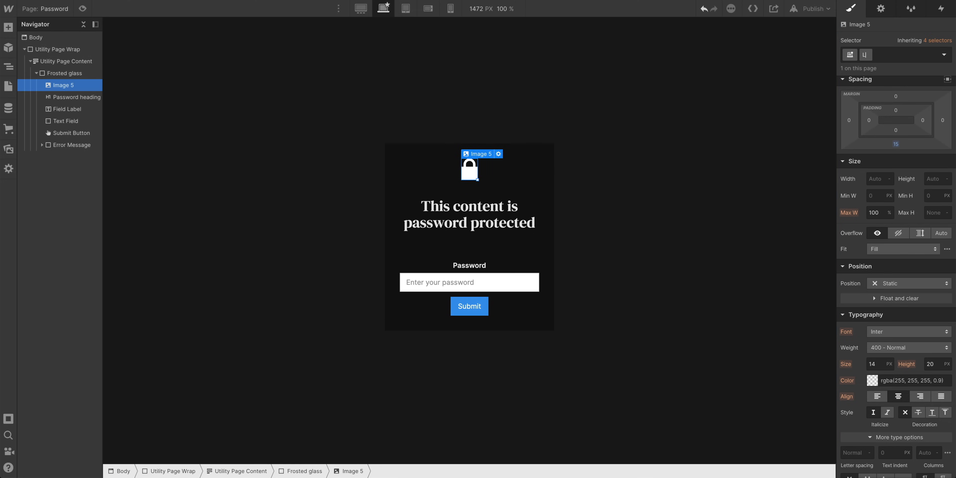
Set the frosted glass container's padding to 138 px on all sides
click(507, 157)
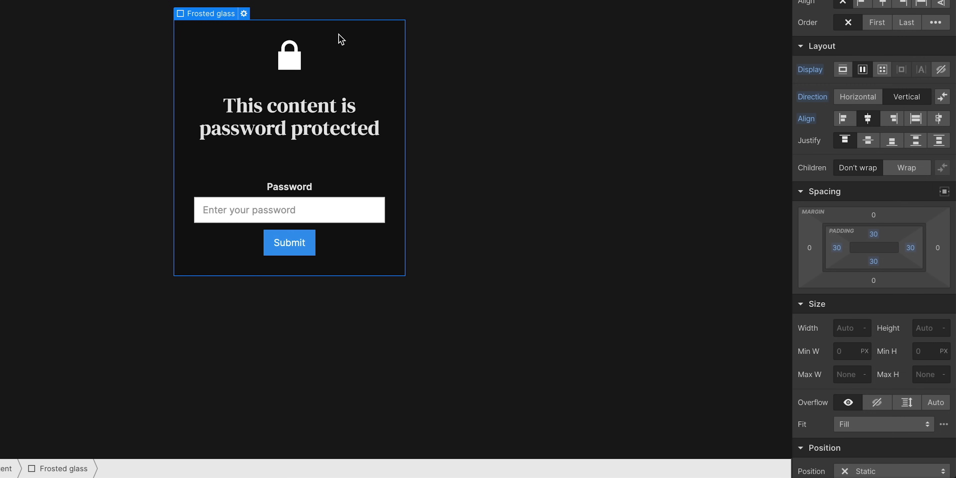
drag(891, 230, 879, 307)
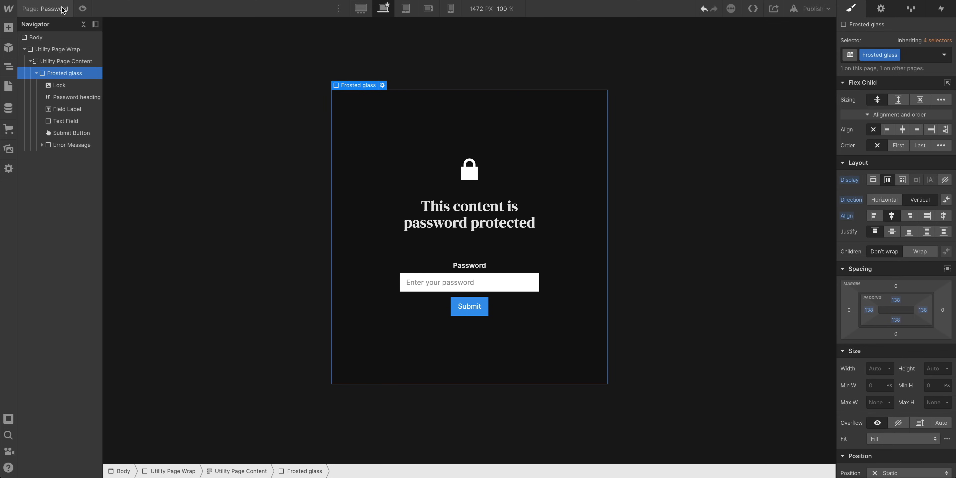
Open the 404 utility page
key(p)
click(74, 167)
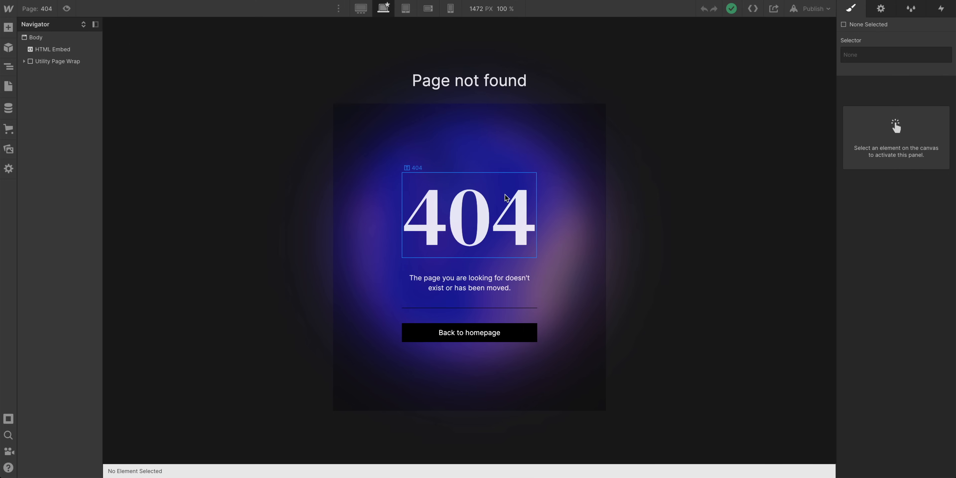
Return to the Password utility page and set the frosted glass container's padding to 30 px on all sides
click(43, 13)
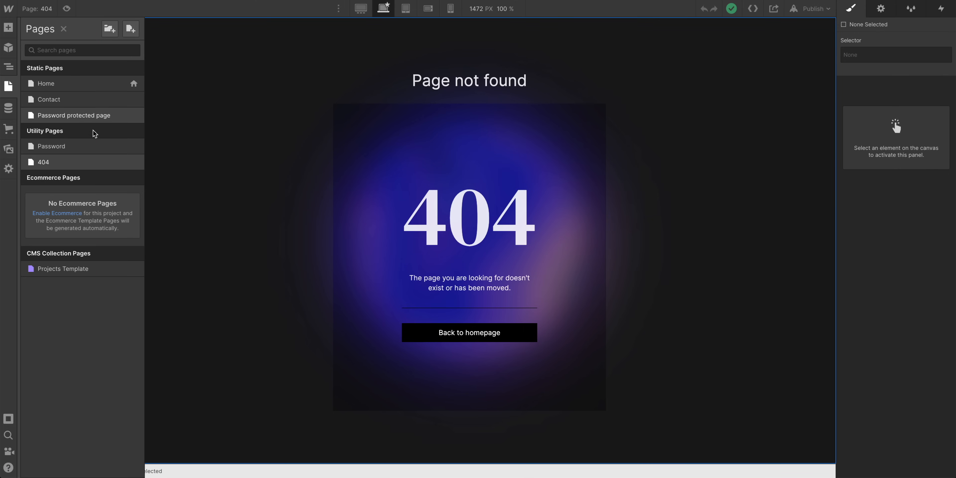
click(96, 146)
click(412, 187)
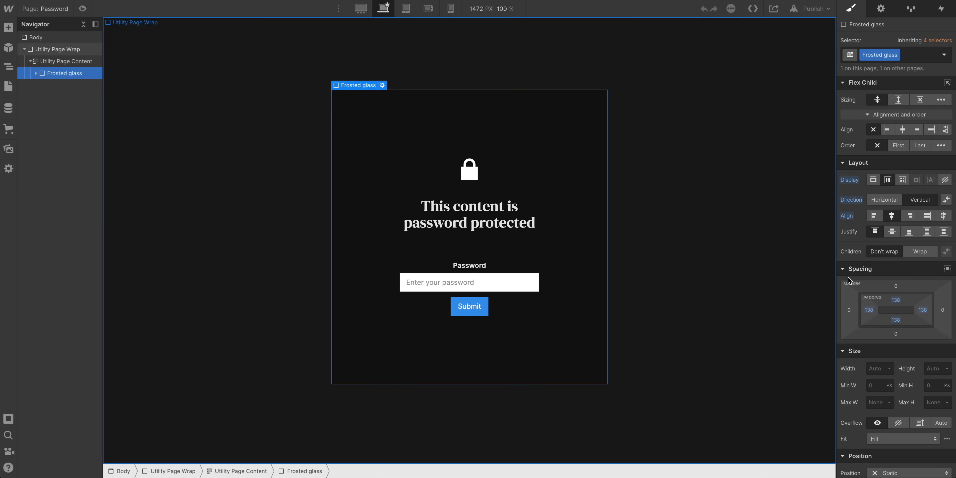
drag(904, 304, 915, 249)
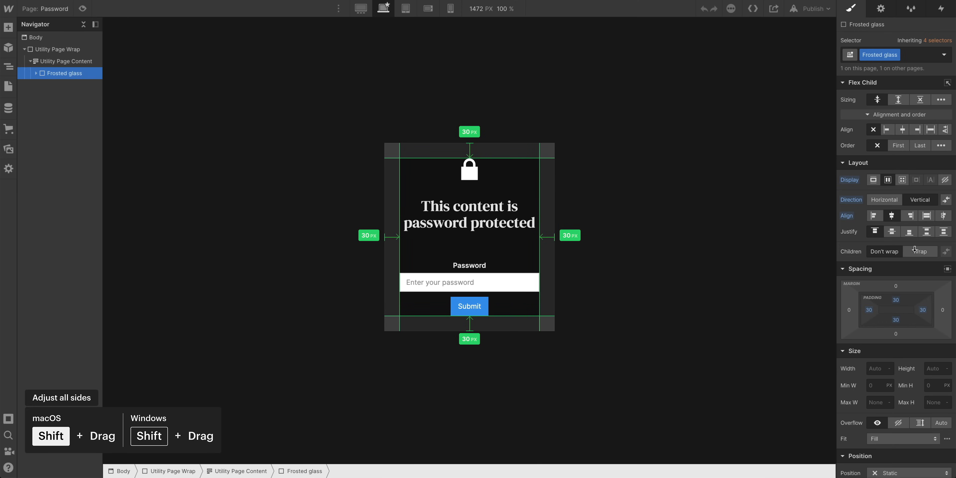
Give the padlock icon a 30 px top margin
click(474, 173)
mouse_move(914, 212)
mouse_down()
mouse_move(917, 191)
mouse_move(918, 200)
mouse_up()
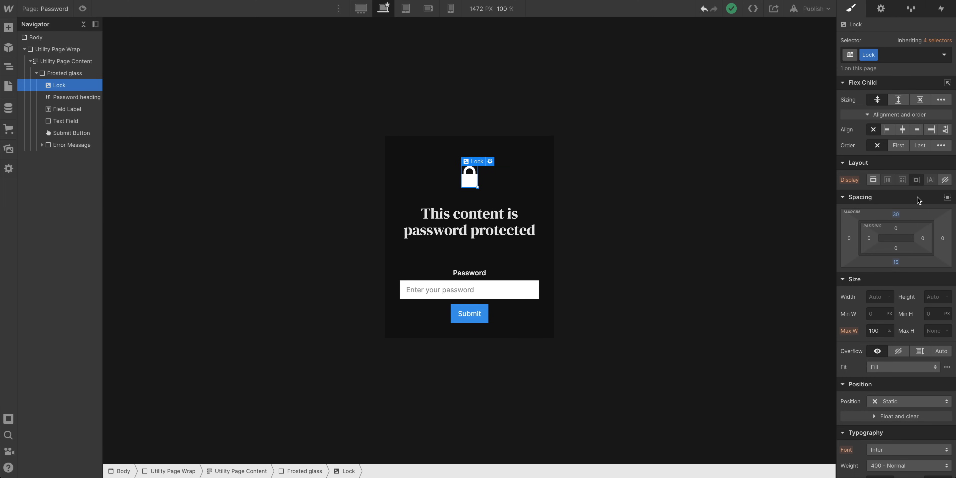
Insert a Paragraph below the password heading and reduce the heading's bottom margin
click(8, 28)
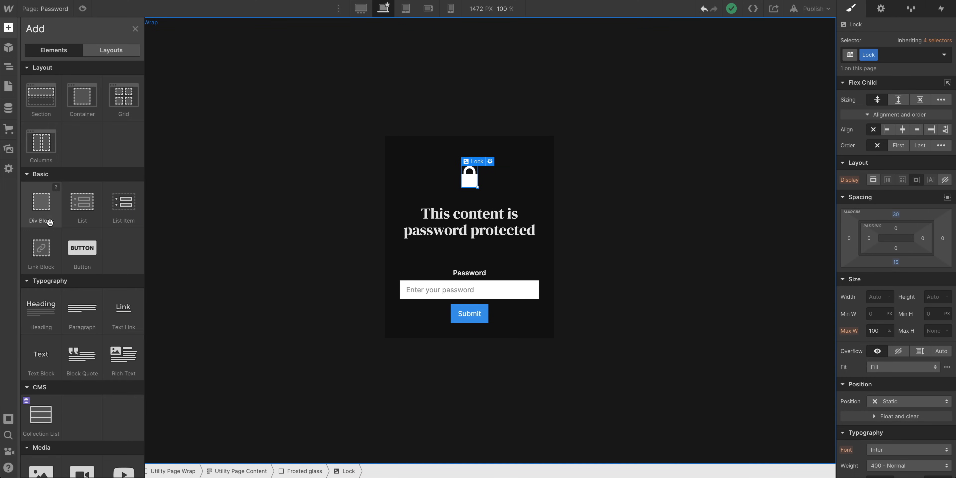
drag(82, 308, 473, 245)
click(471, 219)
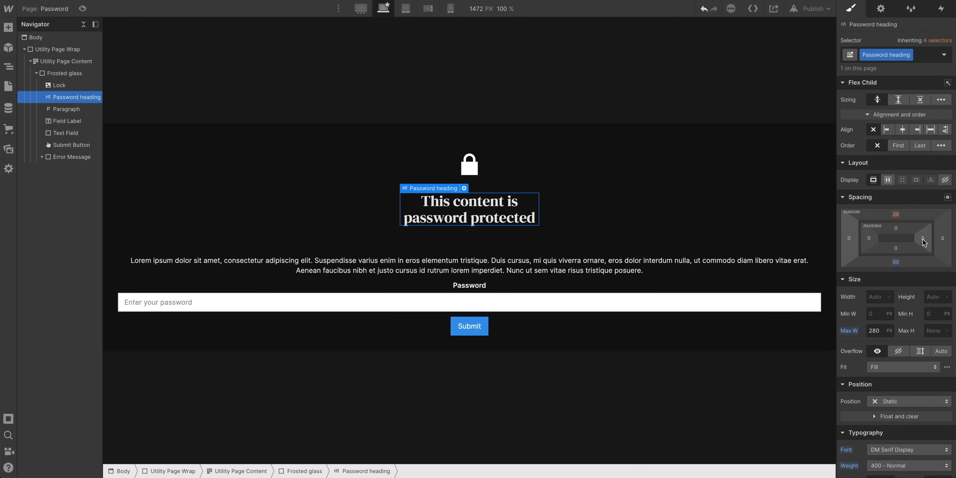
drag(911, 257, 916, 244)
drag(915, 246, 915, 242)
Set the new paragraph's maximum width to 260 px
click(560, 257)
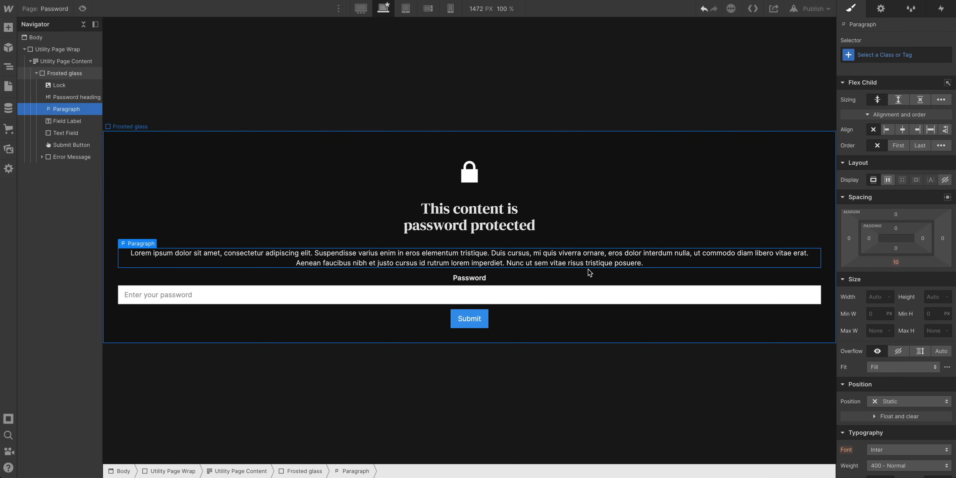
click(877, 332)
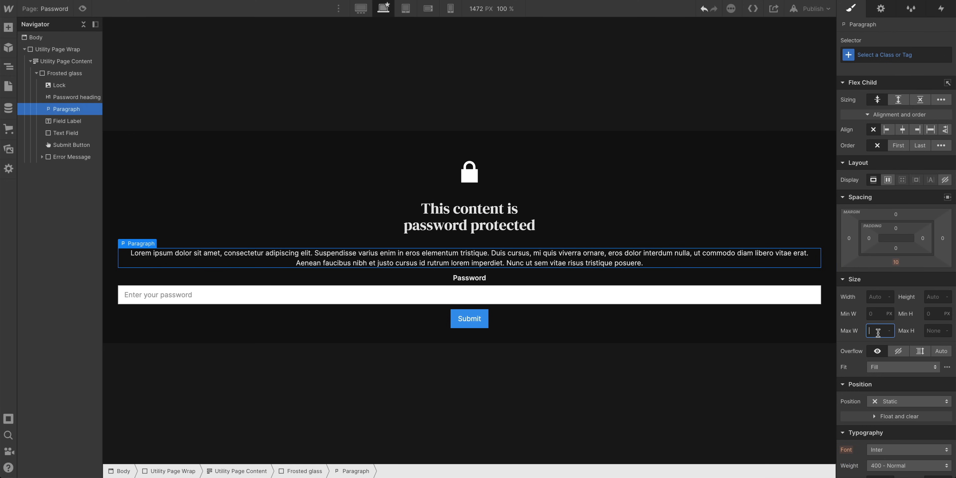
text(260)
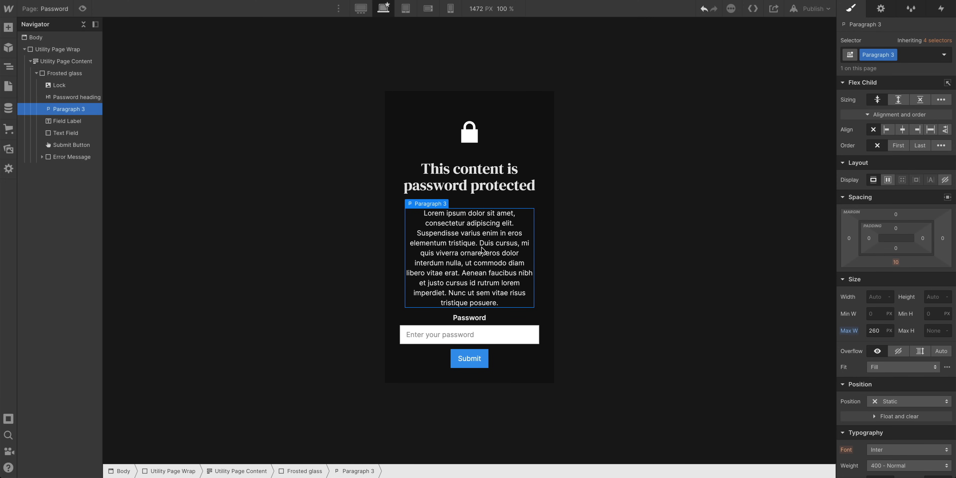
Trim the paragraph text to "Lorem ipsum dolor sit amet, consectetur adipiscing elit. Suspendisse varius enim in eros."
double_click(484, 244)
key(shift+Down)
key(shift+Down)
key(shift+Down)
key(shift+Down)
key(shift+Down)
key(shift+Down)
key(shift+Down)
key(shift+Down)
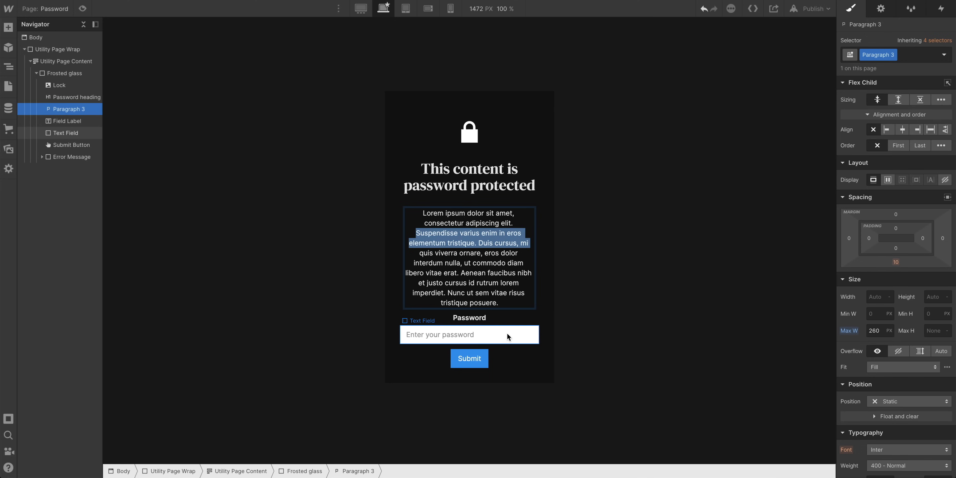
key(BackSpace)
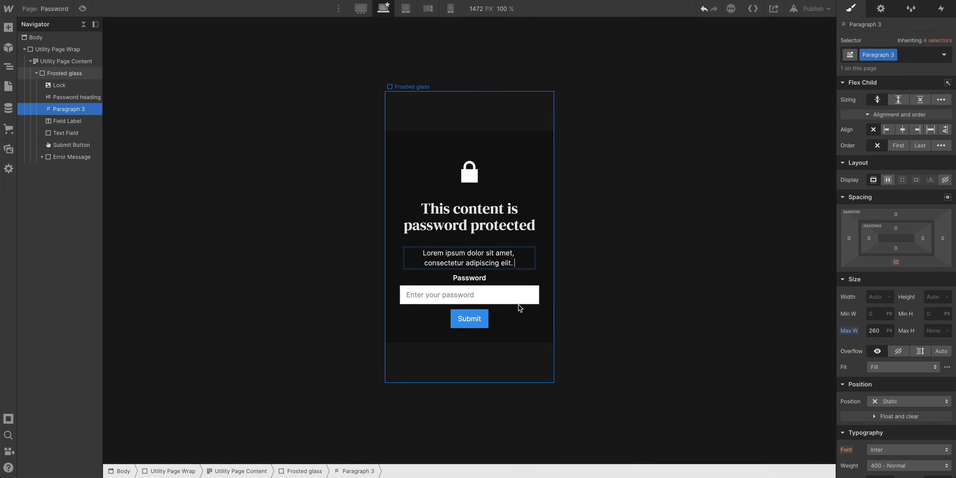
key(ctrl+z)
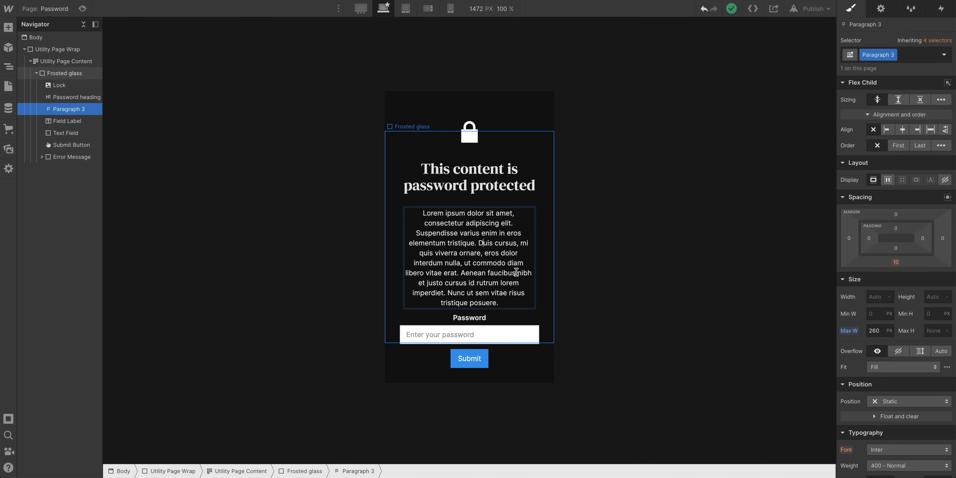
key(shift+Down)
key(shift+Down)
key(shift+Down)
key(shift+Down)
key(shift+Down)
key(BackSpace)
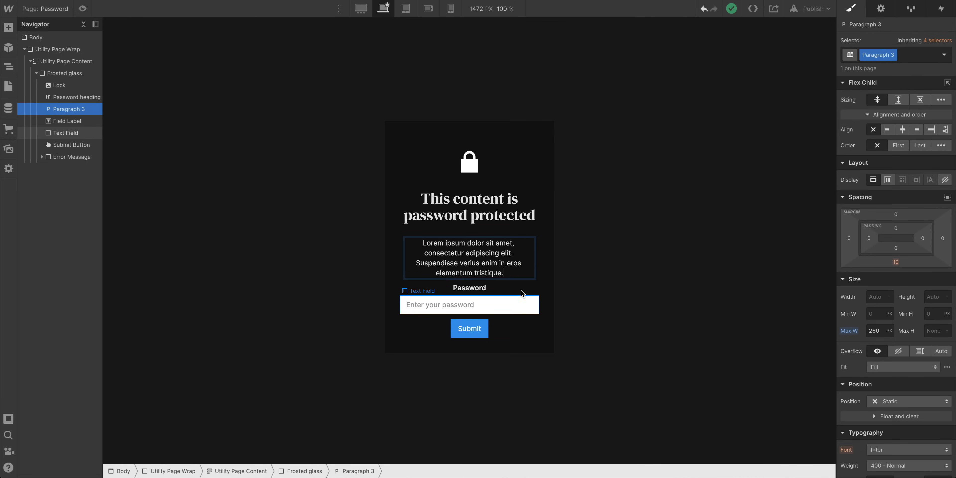
drag(515, 266, 520, 265)
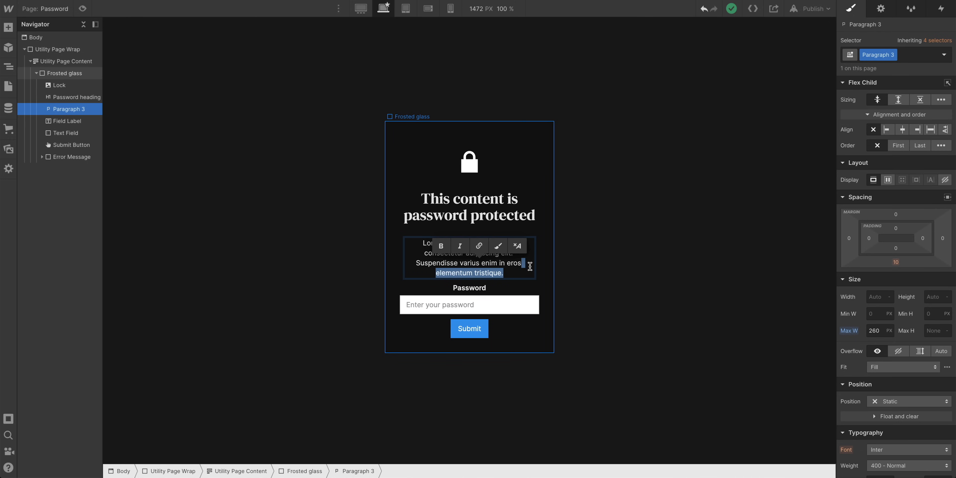
key(BackSpace)
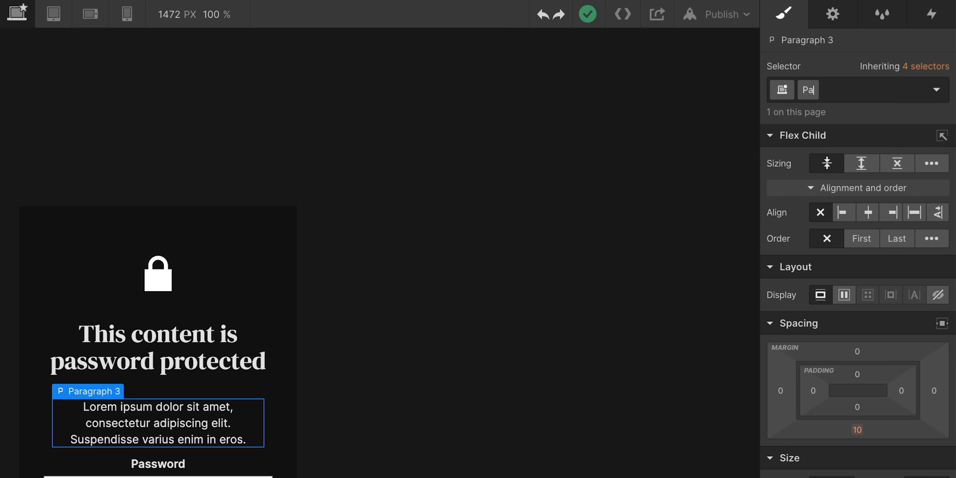
Name the paragraph's class Password paragraph and give it a 30 px bottom margin
key(Return)
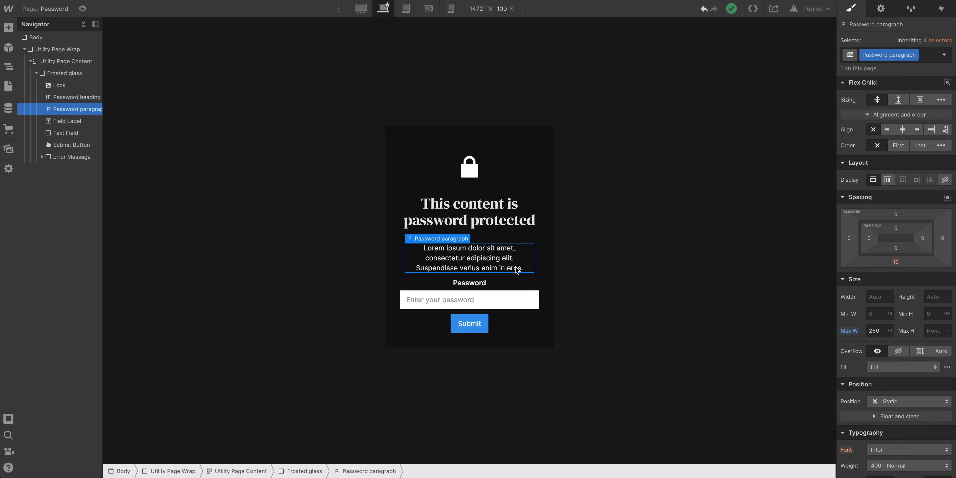
drag(916, 259, 913, 264)
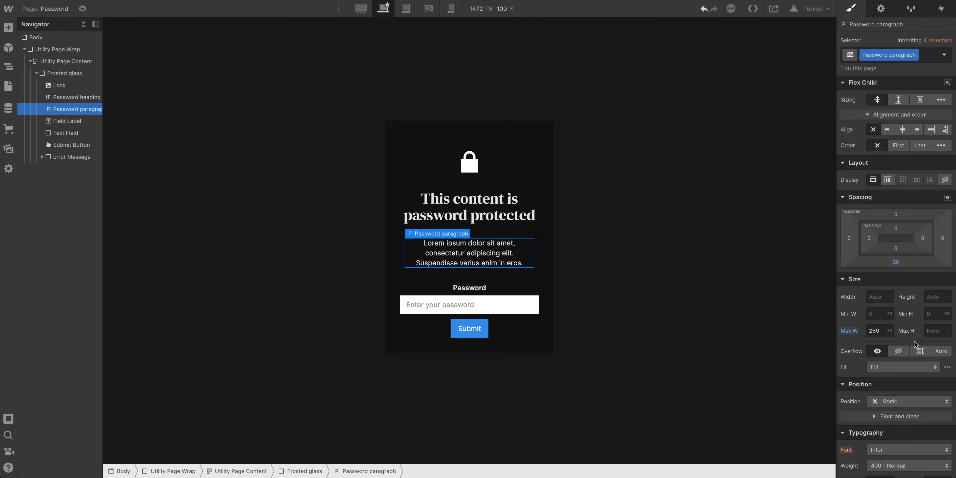
Inspect the paragraph's text color settings
scroll(907, 382, down, 3)
click(879, 397)
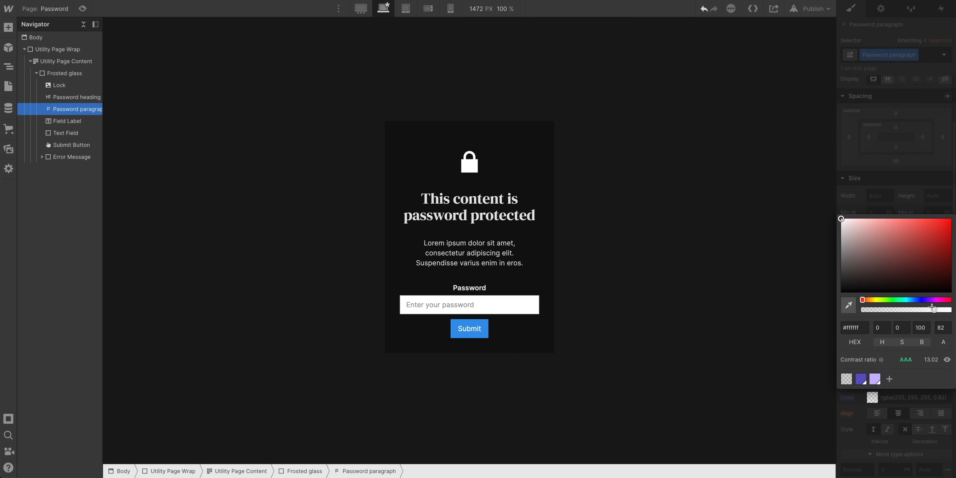
click(924, 175)
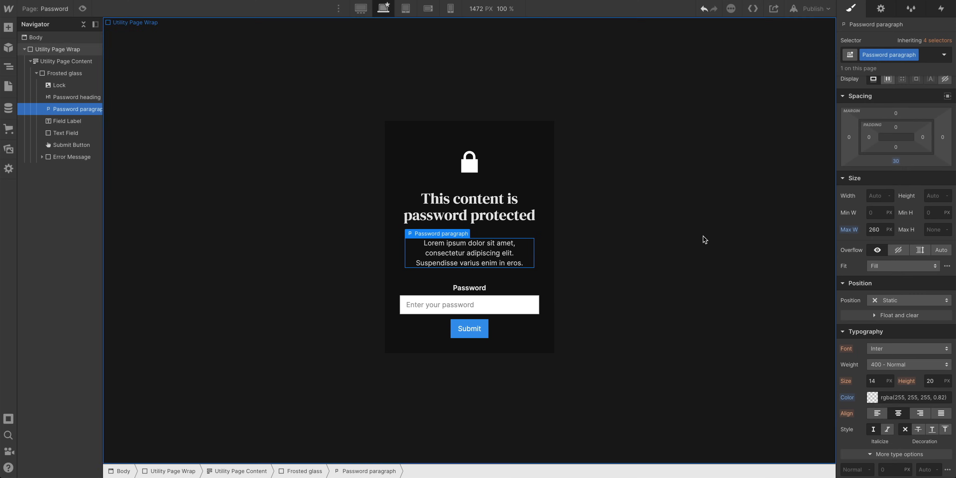
Apply the existing Utility button class to the Submit button and deselect it
click(482, 328)
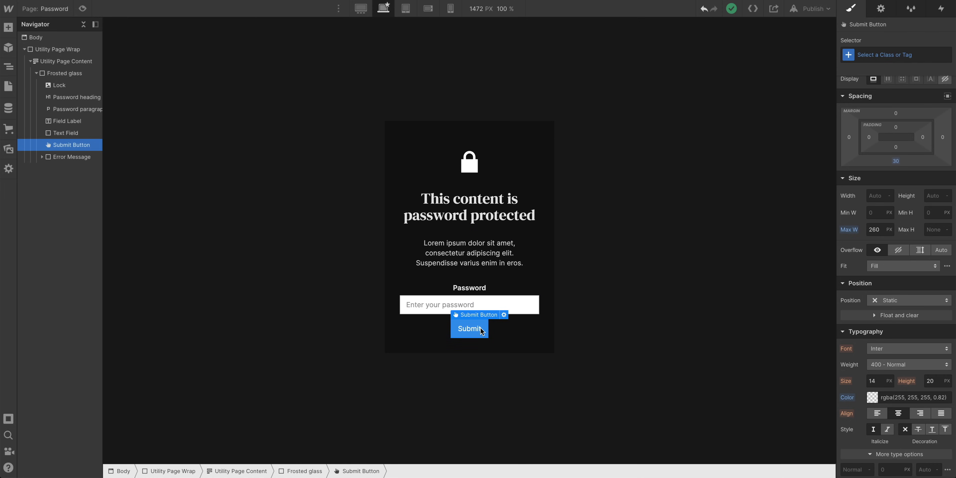
click(882, 62)
text(button)
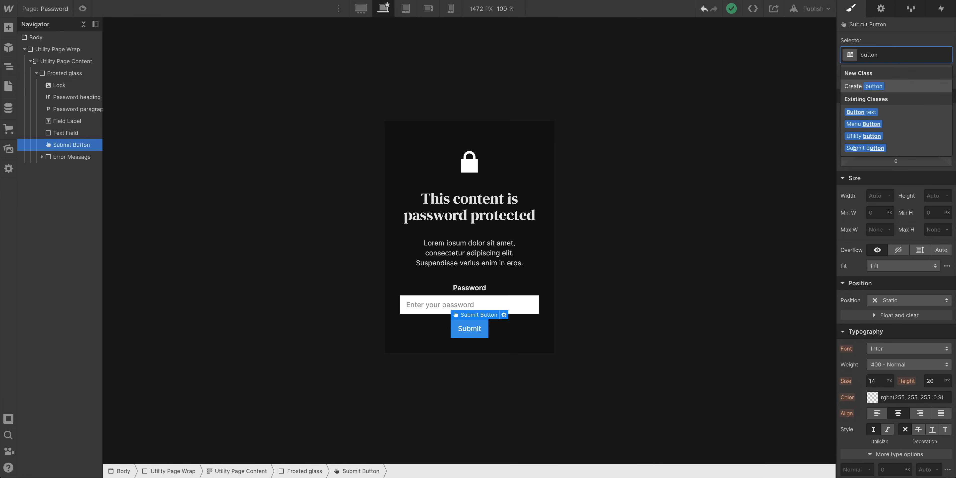
key(Down)
key(Down)
key(Down)
key(Return)
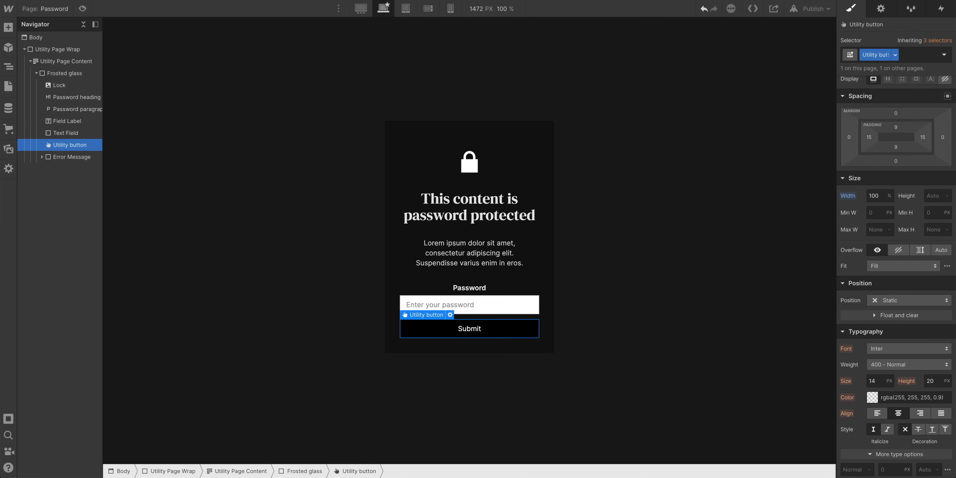
key(Escape)
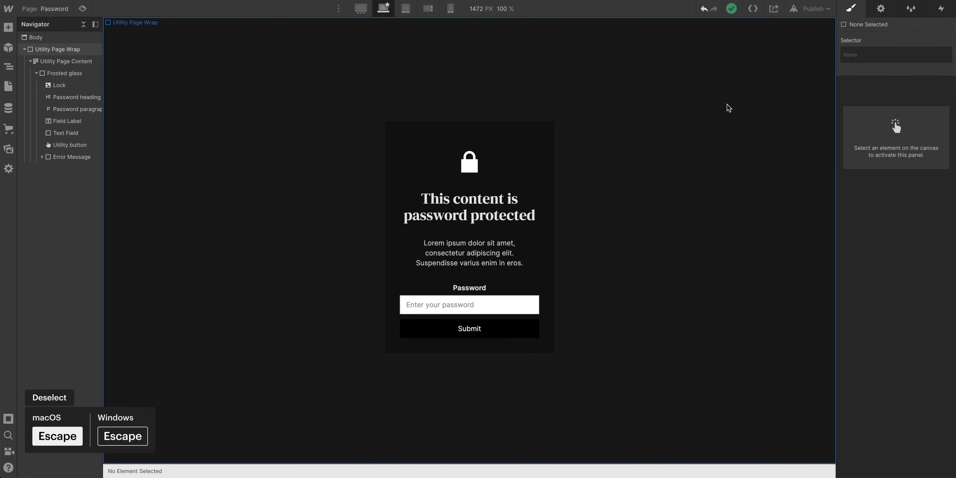
Copy the HTML Embed from the 404 page and paste it into the Password page body above Utility Page Wrap
click(388, 154)
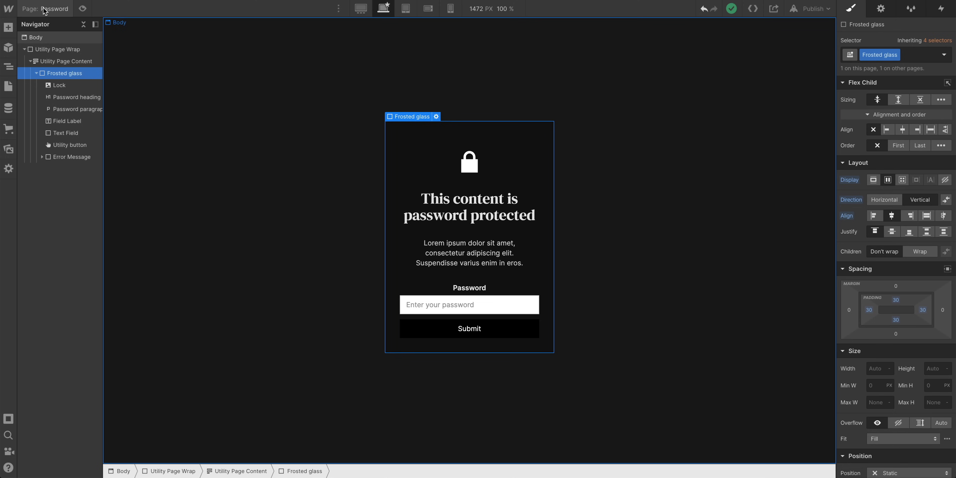
key(p)
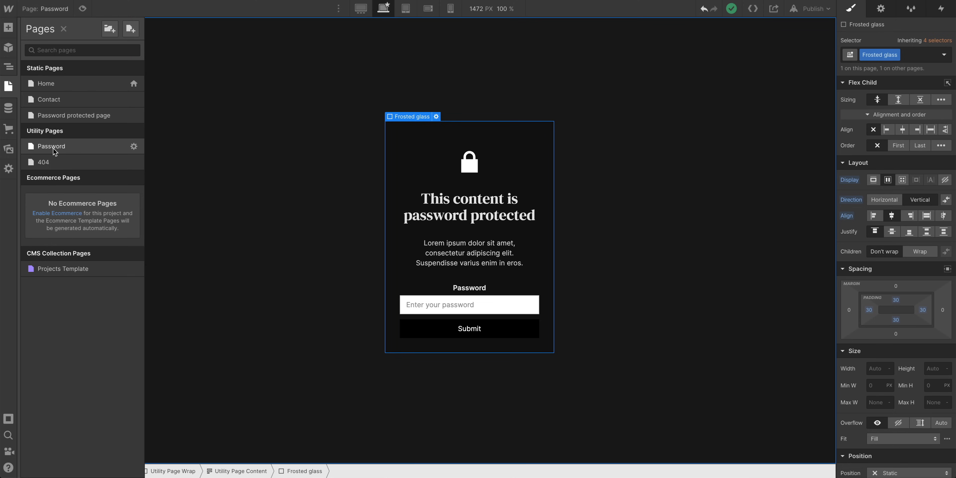
click(60, 162)
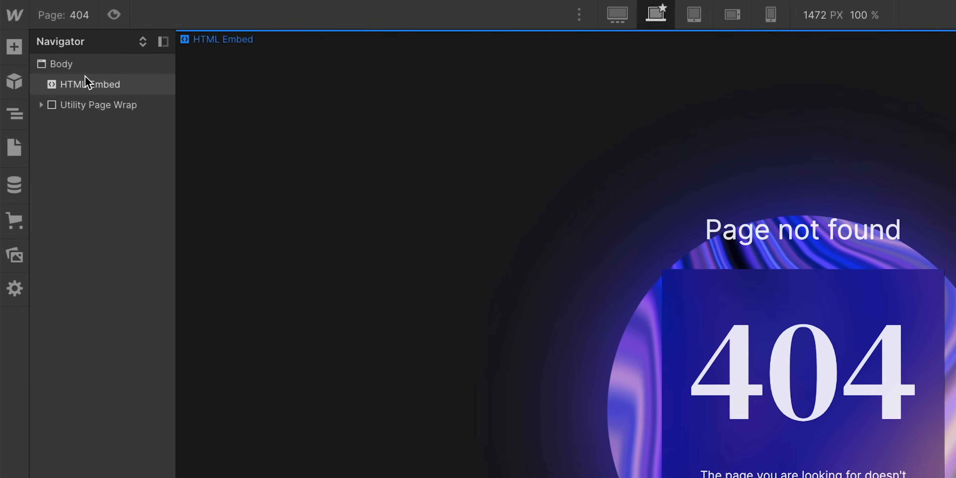
click(85, 81)
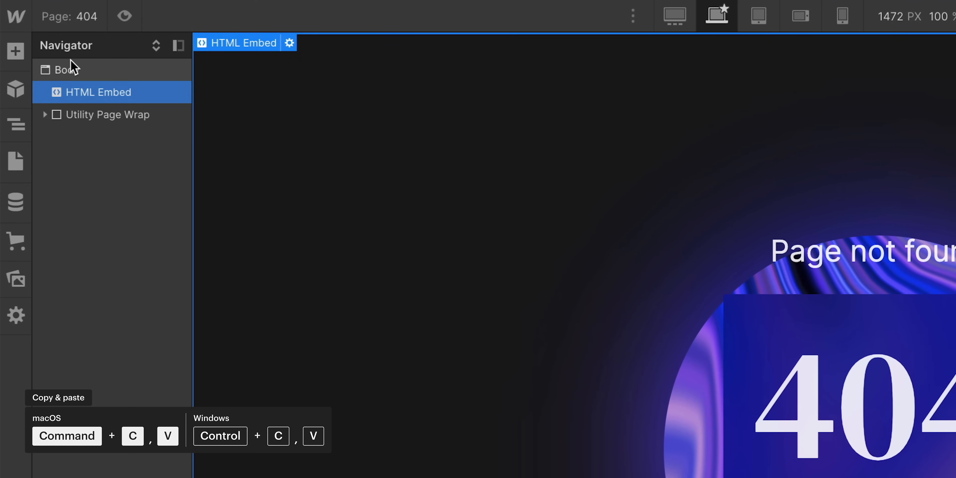
click(82, 17)
click(128, 273)
click(82, 71)
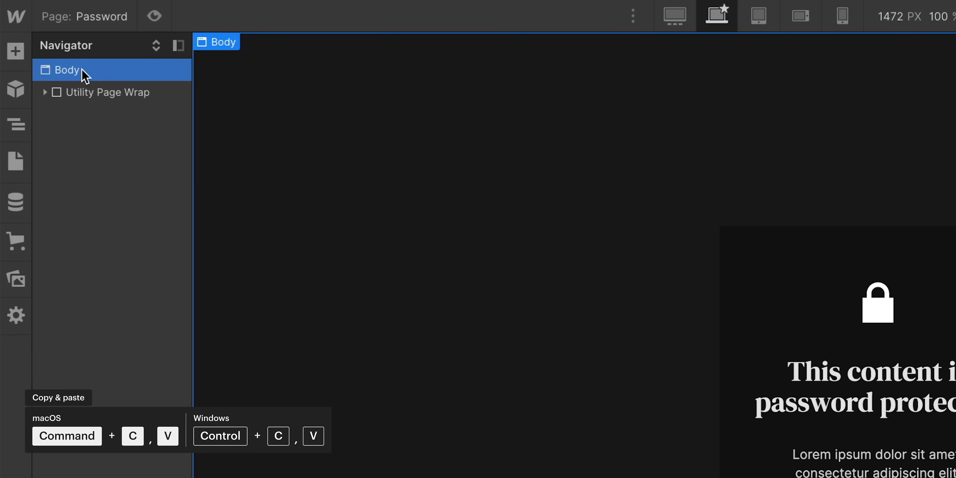
drag(81, 113, 80, 84)
Hide the Utility Page Content by setting its display to none
click(154, 15)
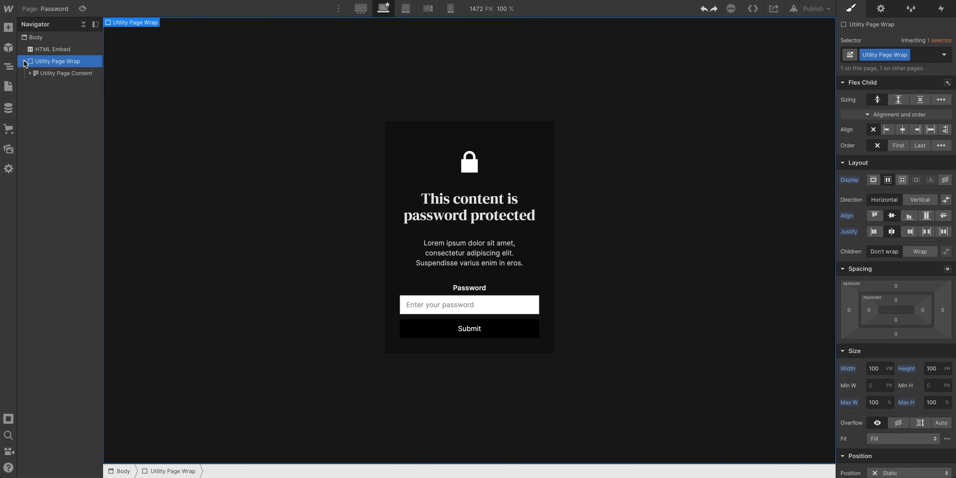
click(61, 74)
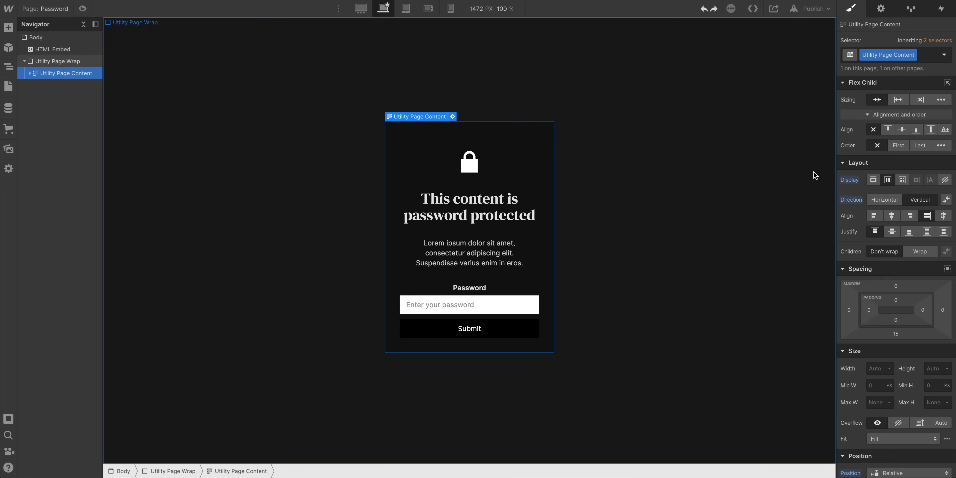
click(944, 180)
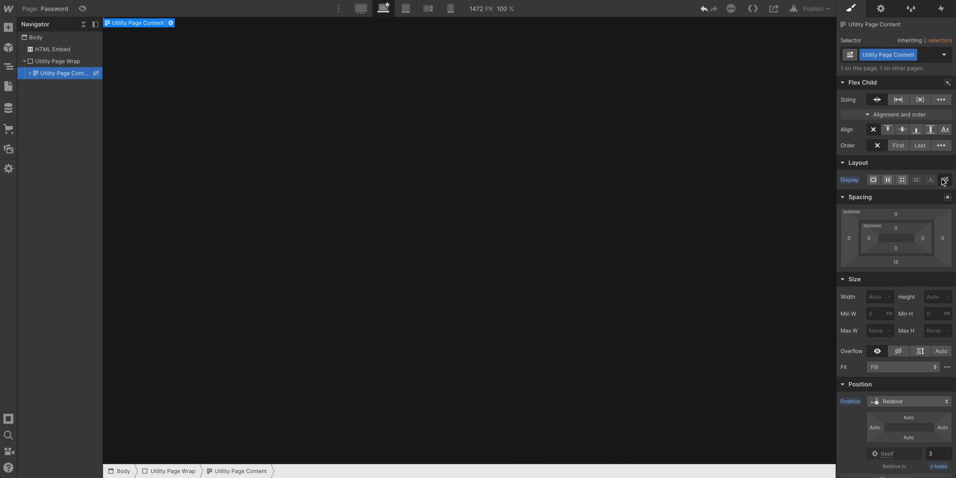
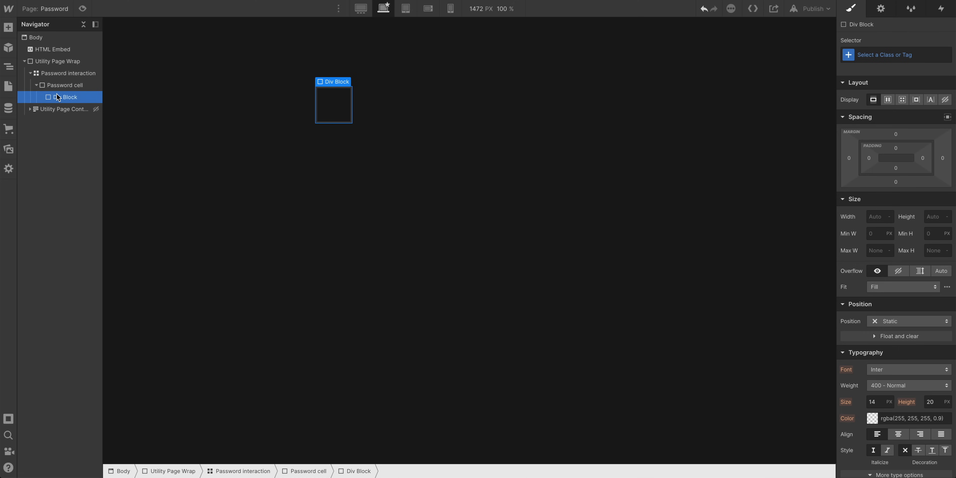
Create and apply a new class named Password cell color to the div block inside Password cell
key(super+Return)
text(Password cell color)
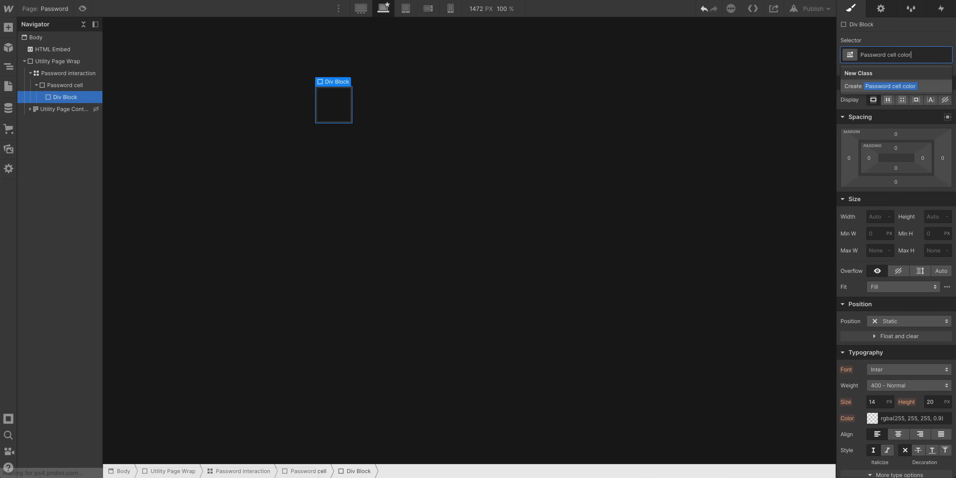
key(Return)
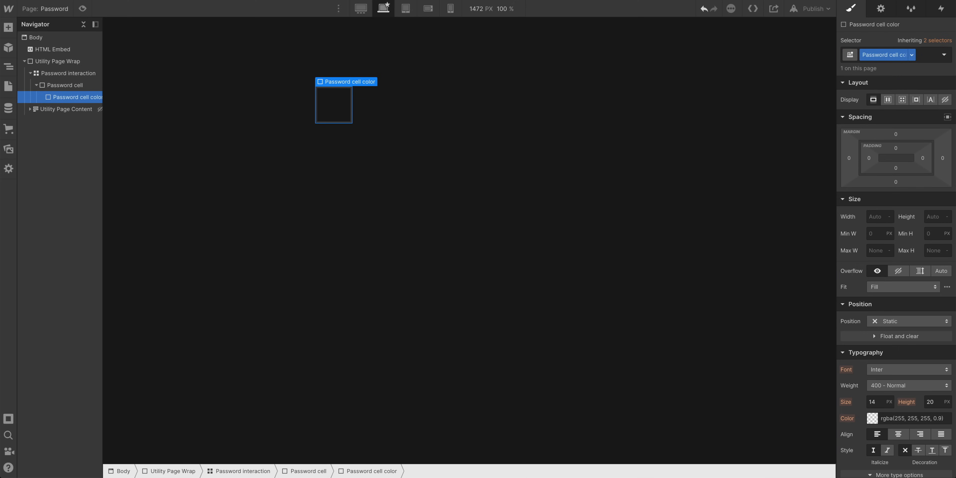
Set the Password cell color div's background color to red #f01f4c
scroll(885, 421, down, 5)
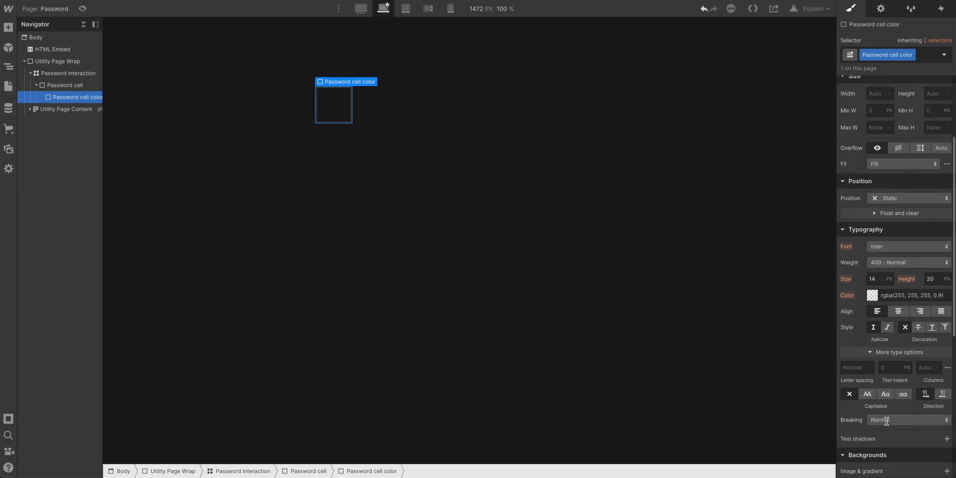
click(872, 417)
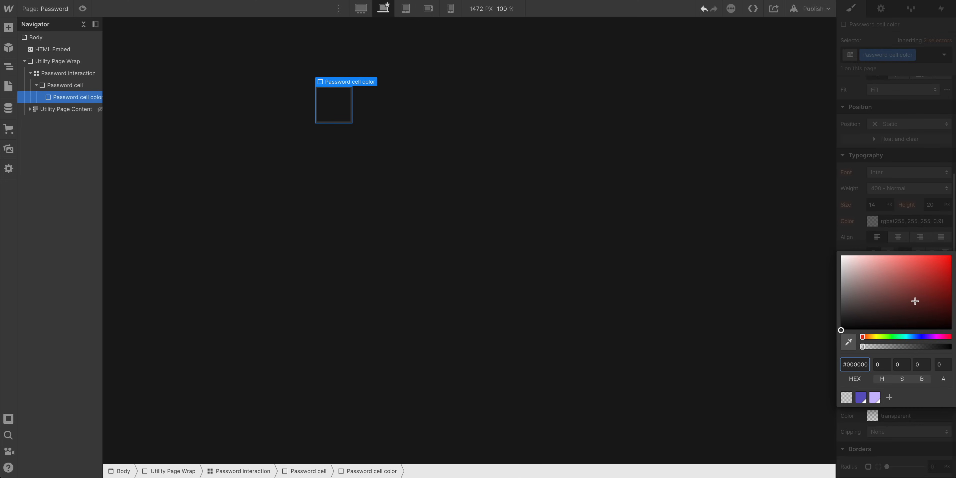
drag(923, 294, 937, 249)
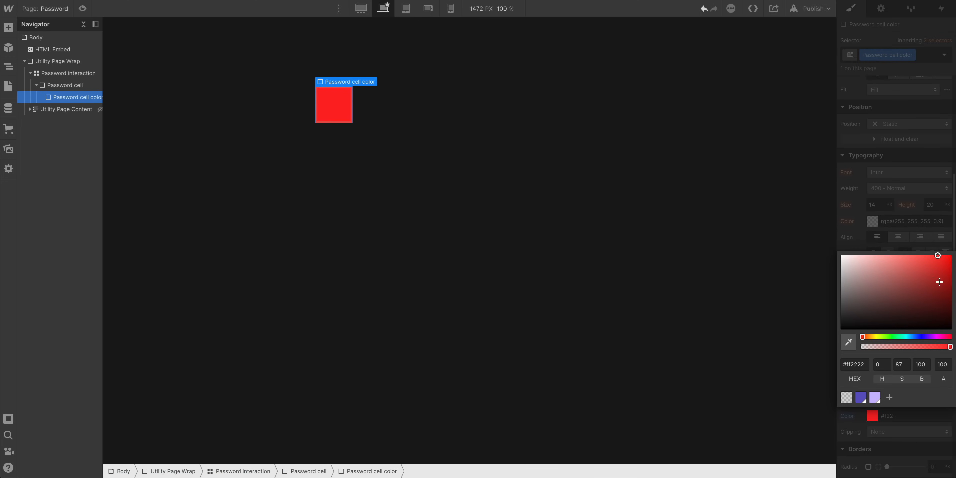
click(946, 336)
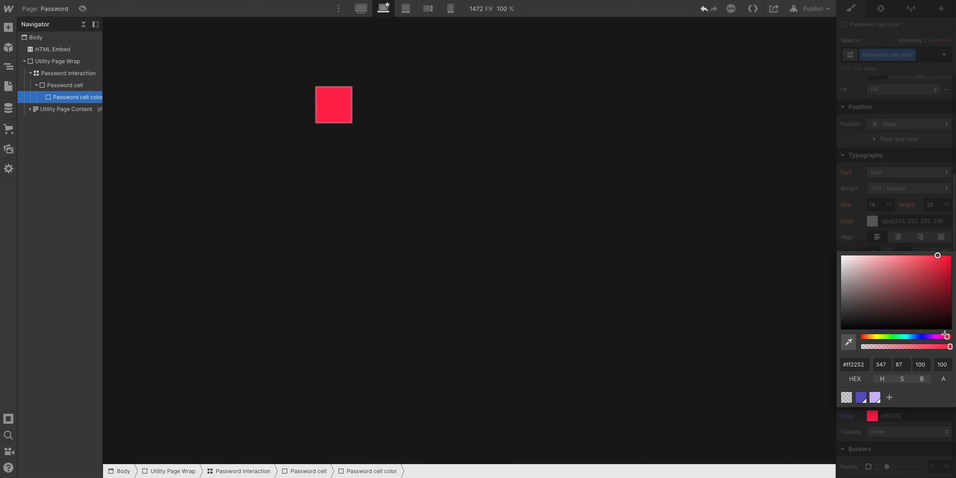
click(937, 259)
click(933, 211)
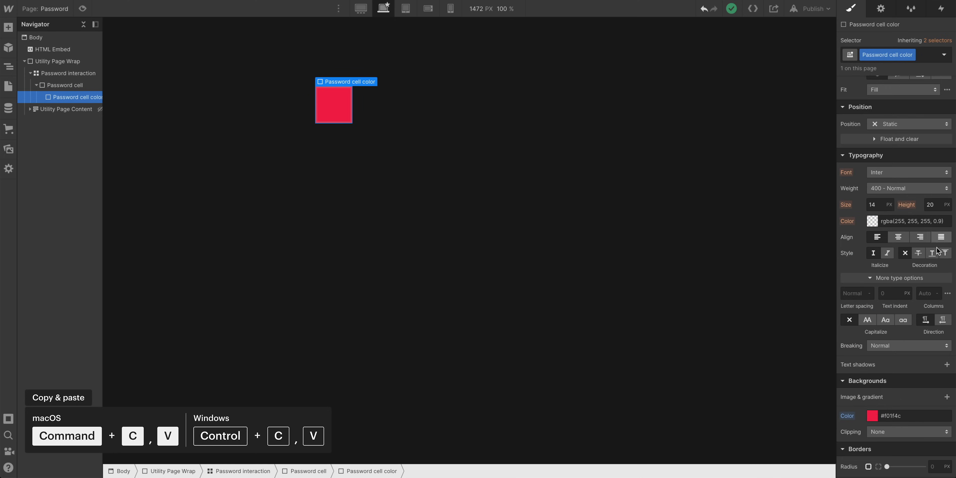
Copy and paste the red div, then select the pasted copy in the navigator
key(ctrl+c)
key(ctrl+v)
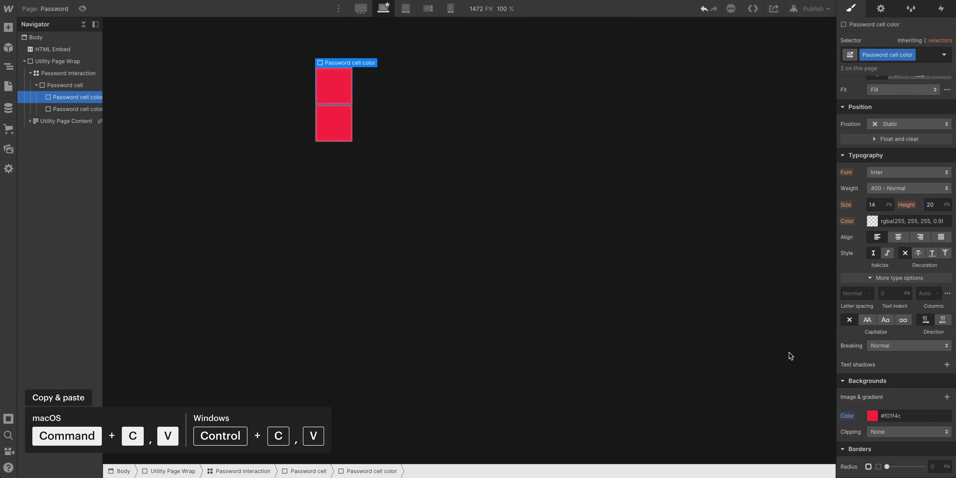
click(67, 113)
click(66, 87)
click(69, 105)
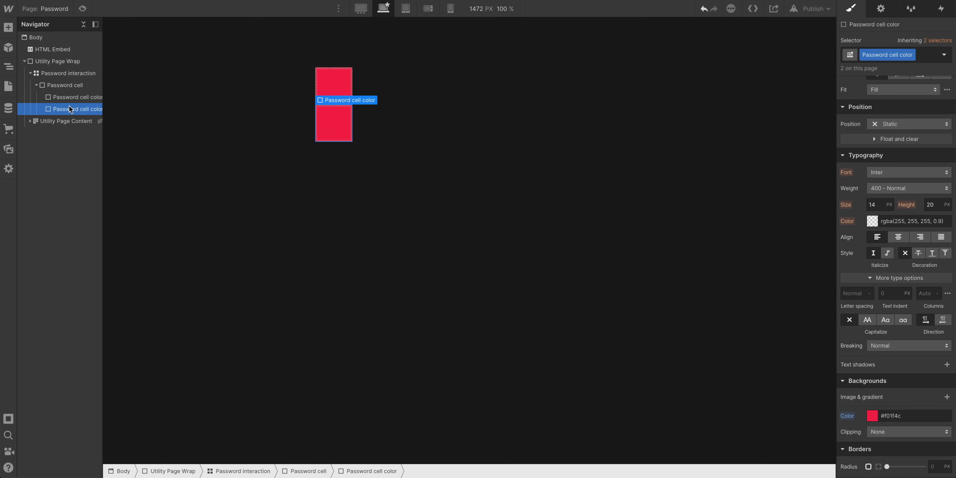
Add an Orange combo class to the copy and set its background color to #f0841f
click(922, 54)
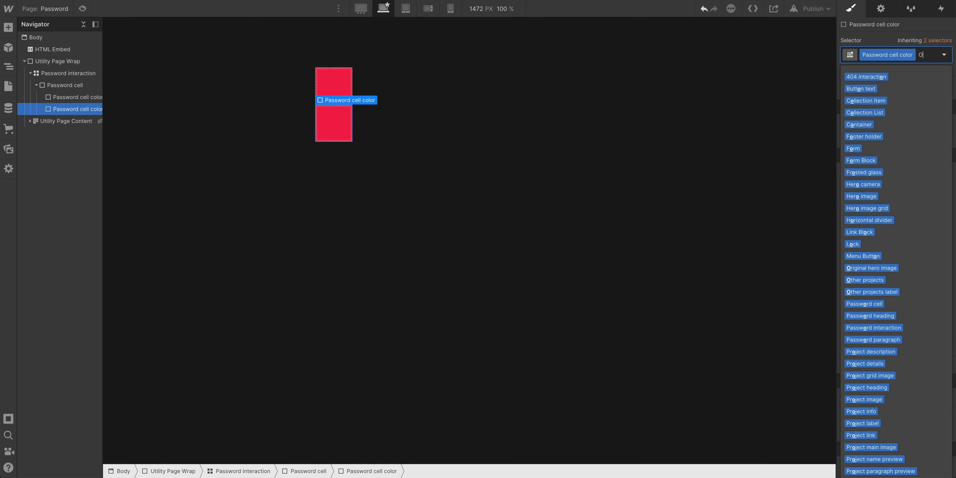
text(Orange)
key(Return)
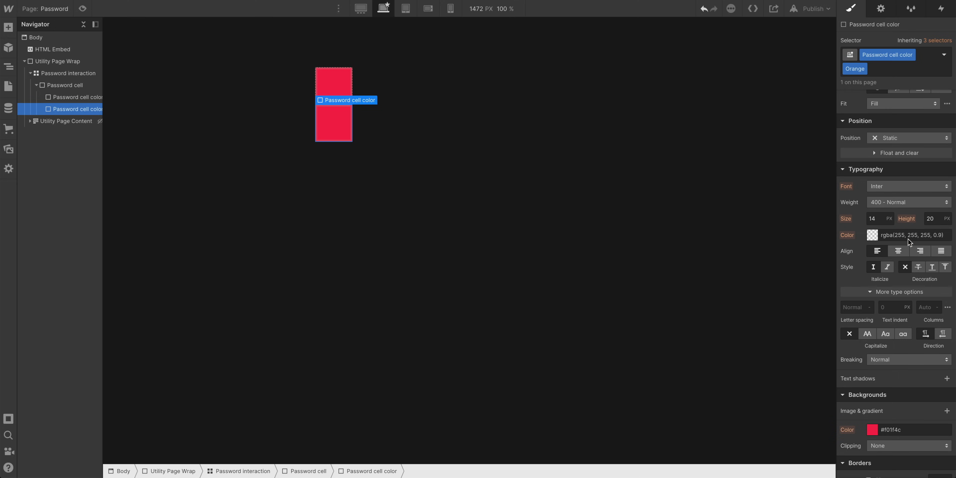
click(871, 430)
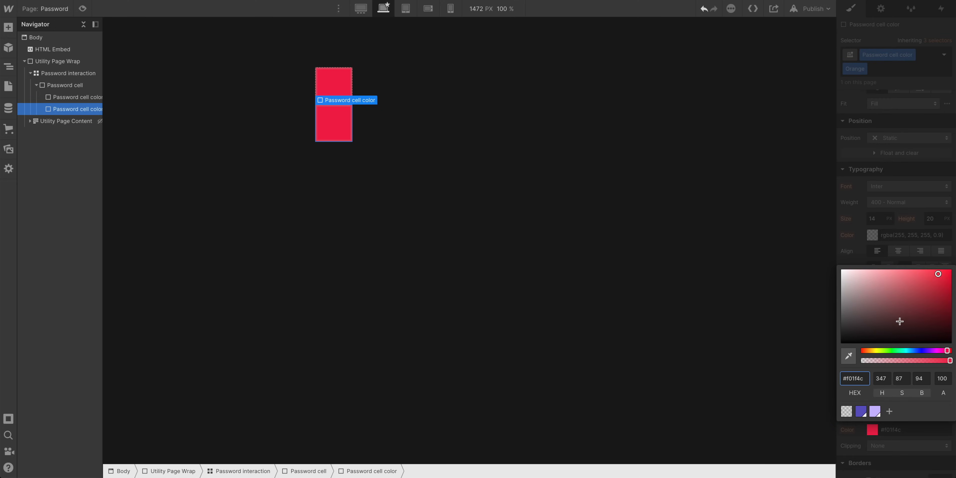
click(866, 350)
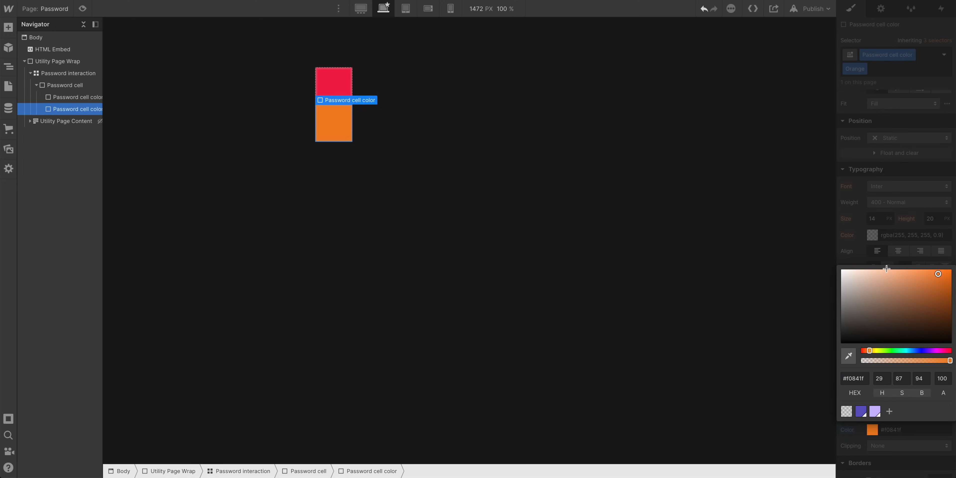
click(775, 215)
Paste another copy, duplicate its combo class as Yellow, and set its background color to #f0d01f
key(super+c)
key(super+v)
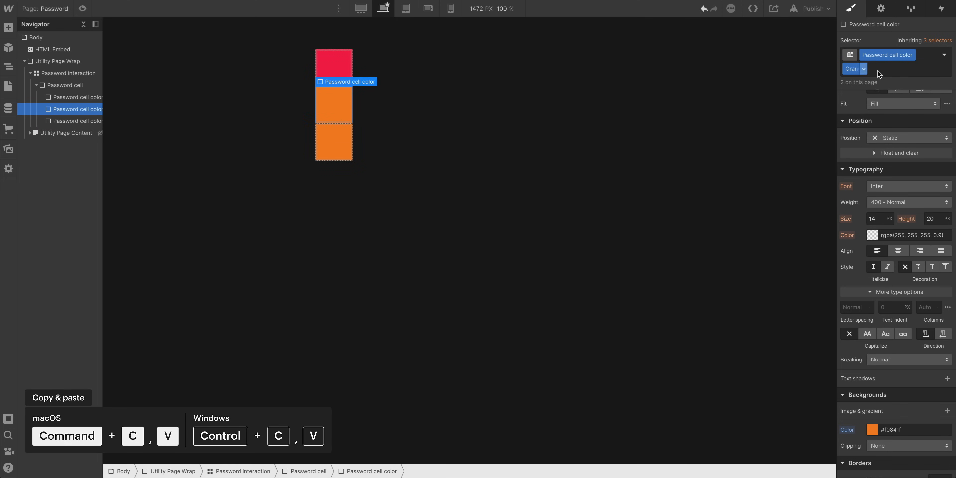
click(864, 70)
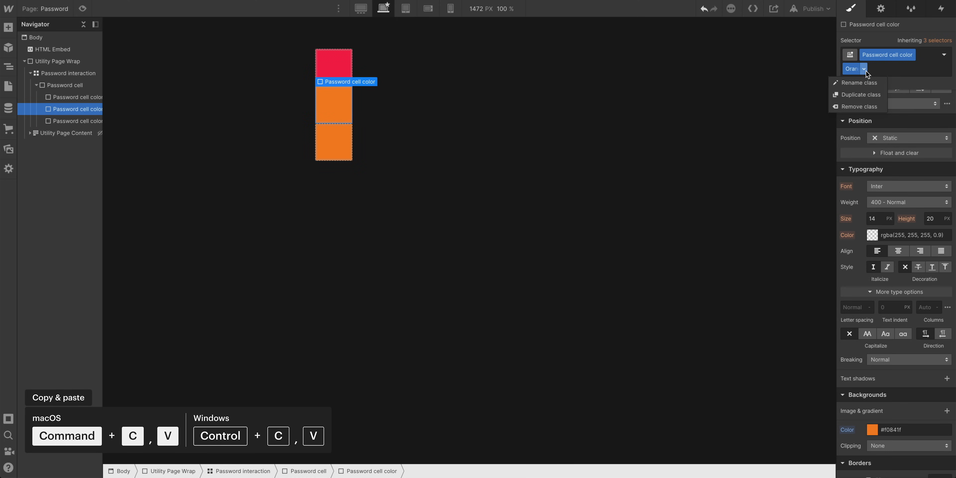
click(862, 94)
text(Yellow)
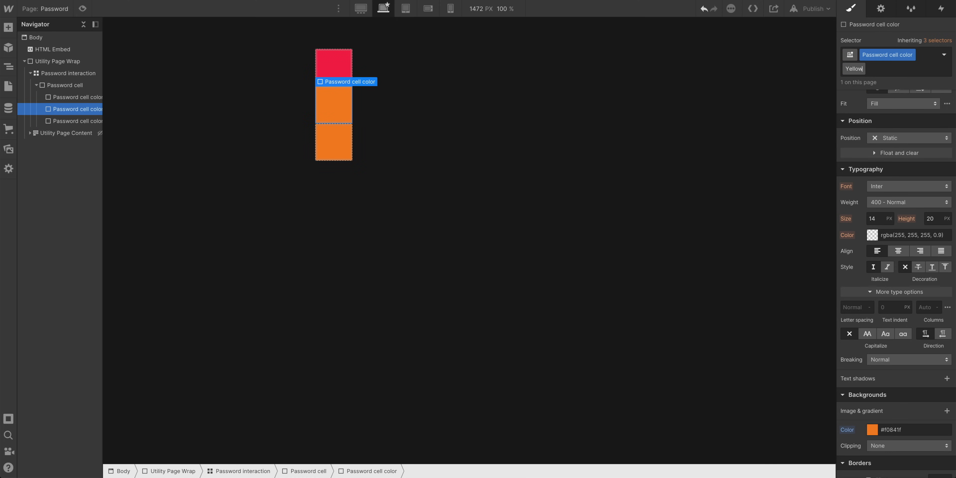
key(Return)
click(871, 429)
click(873, 350)
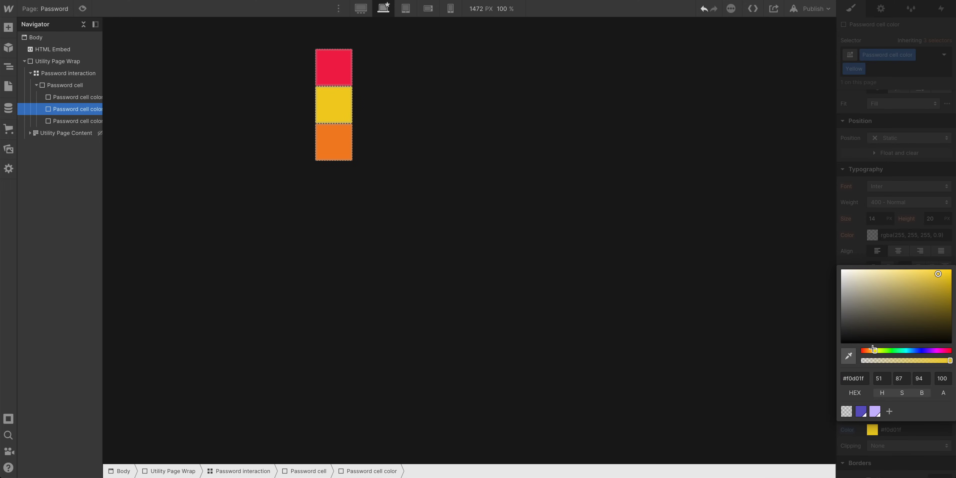
click(889, 250)
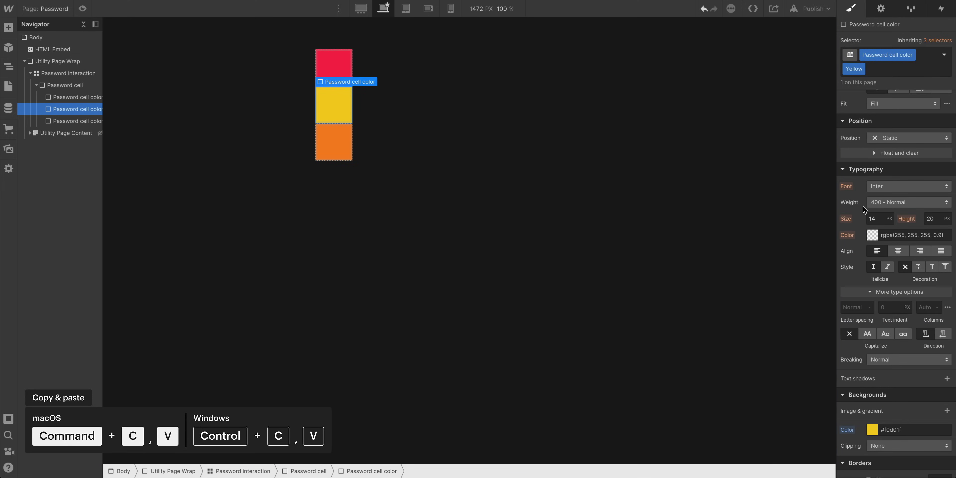
Paste another copy, duplicate its combo class as Green, and set its background color to #6cf01f
key(ctrl+v)
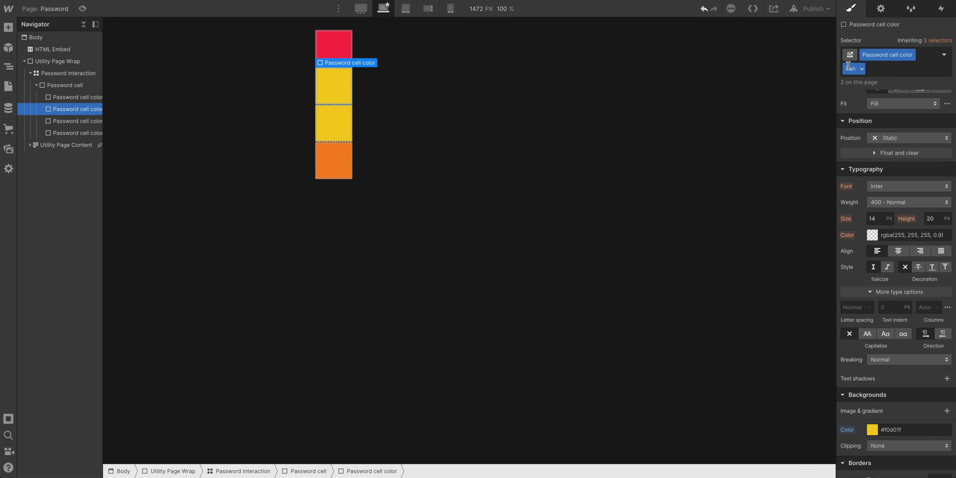
click(861, 69)
click(860, 95)
text(Green)
key(Return)
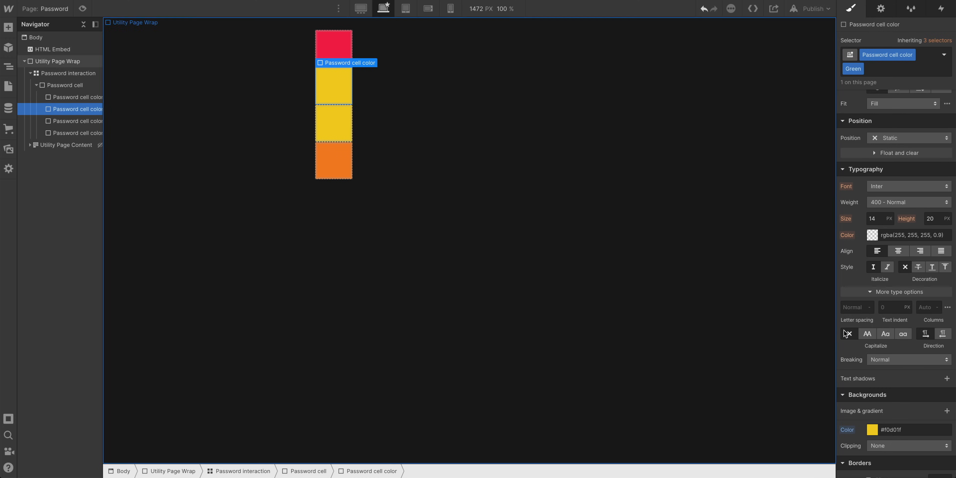
click(876, 430)
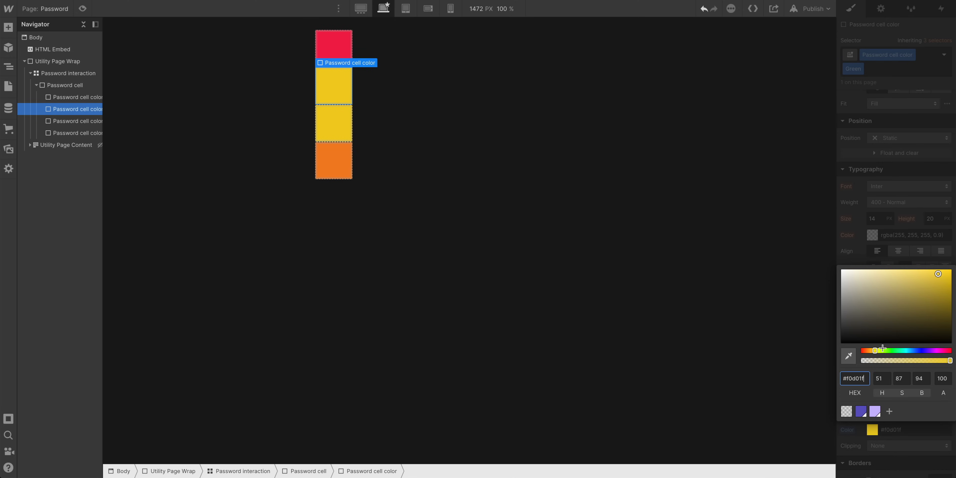
click(885, 350)
click(901, 256)
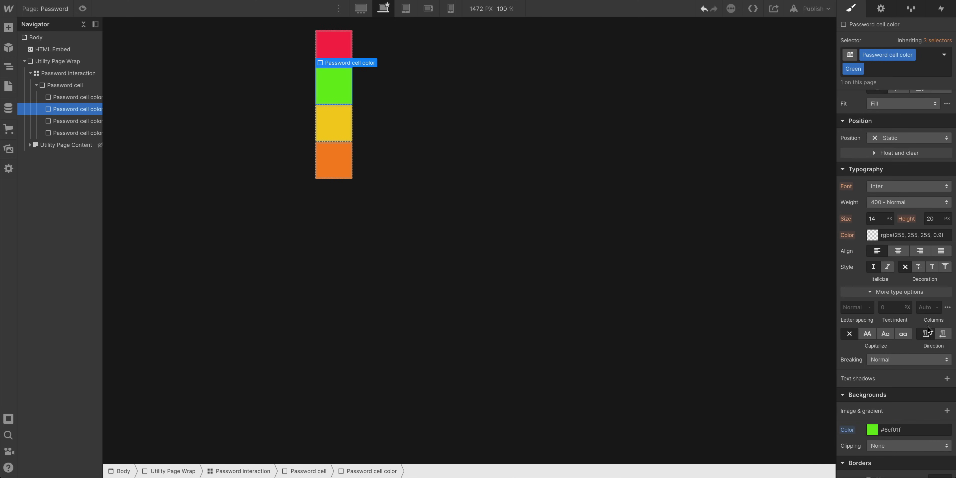
Duplicate the green div, duplicate its combo class as Blue, and set its background color to #31b3ff
key(ctrl+d)
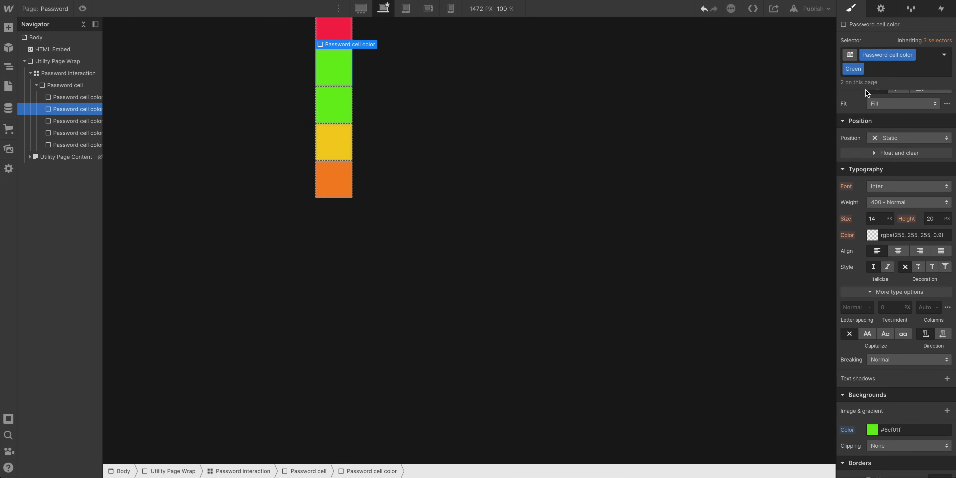
click(860, 70)
click(870, 99)
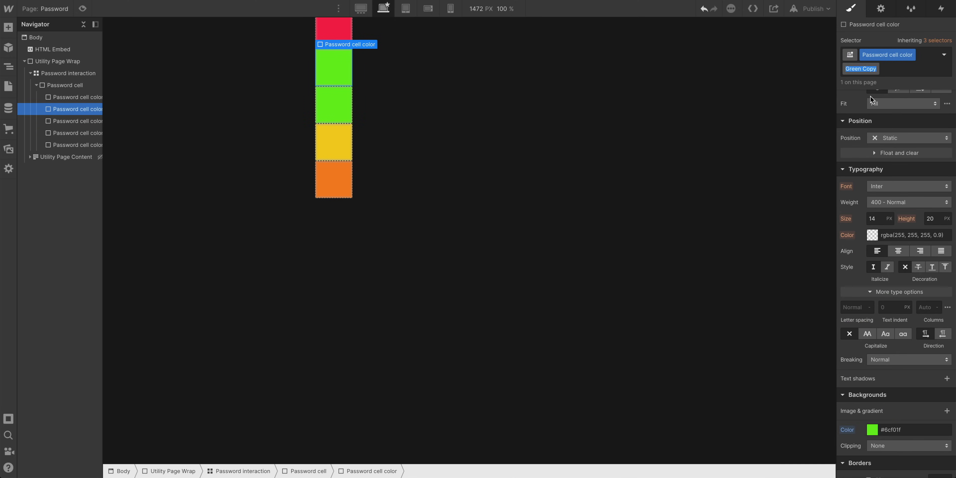
text(Blue)
key(Return)
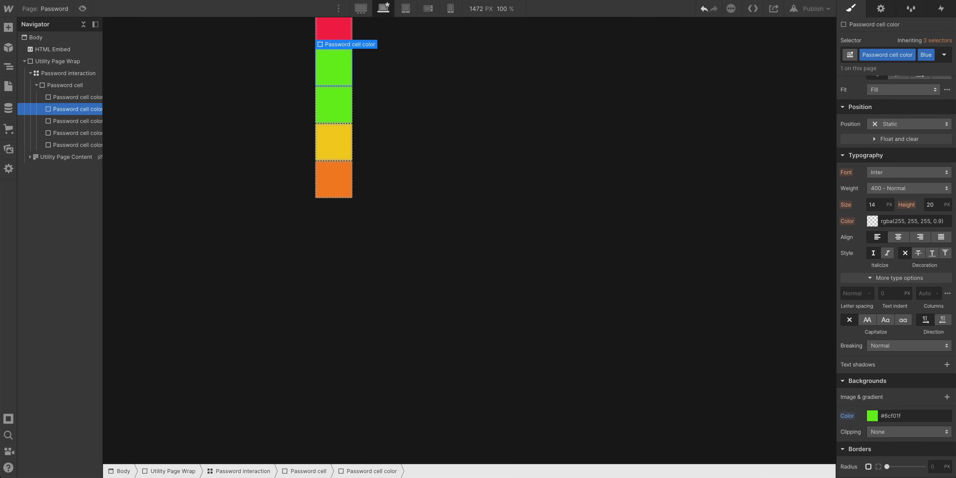
click(872, 415)
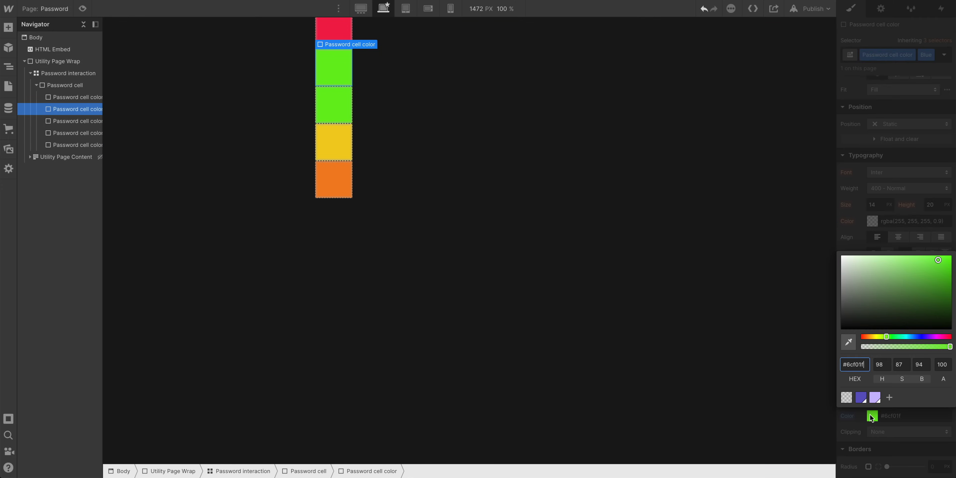
drag(905, 336, 909, 335)
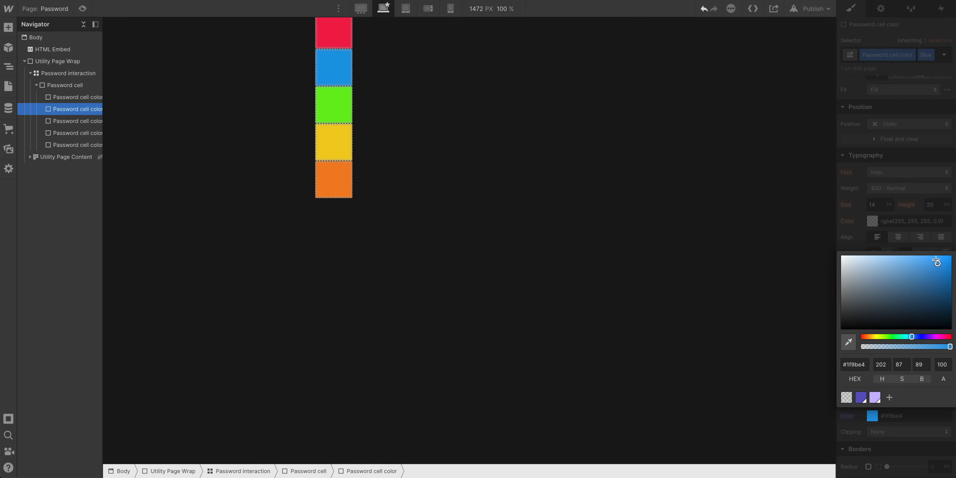
drag(937, 262, 930, 254)
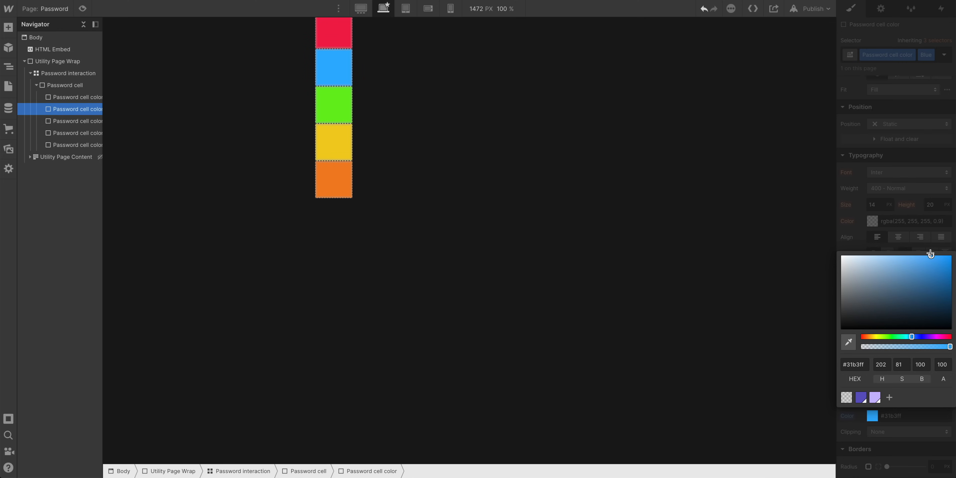
click(936, 234)
Paste another copy, duplicate its combo class as Indigo, and set its background color to #4231ff
key(super+c)
key(super+v)
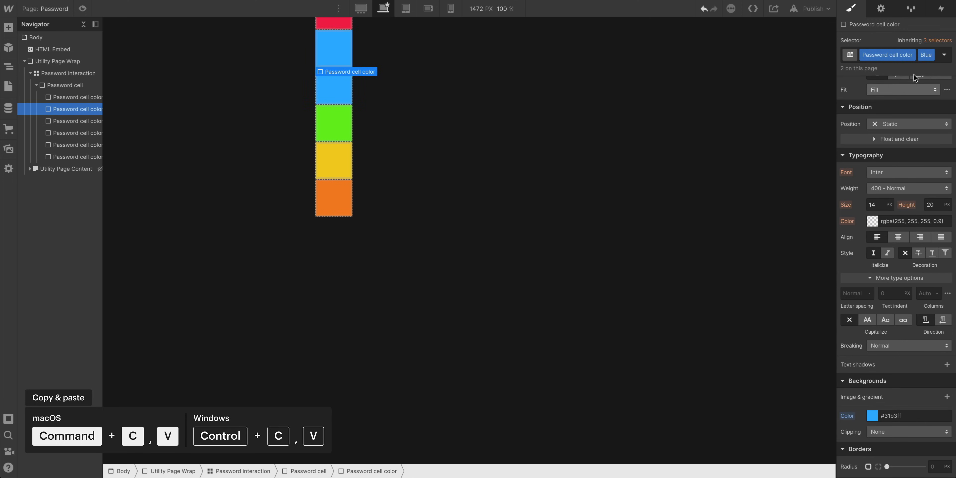
click(925, 54)
click(924, 81)
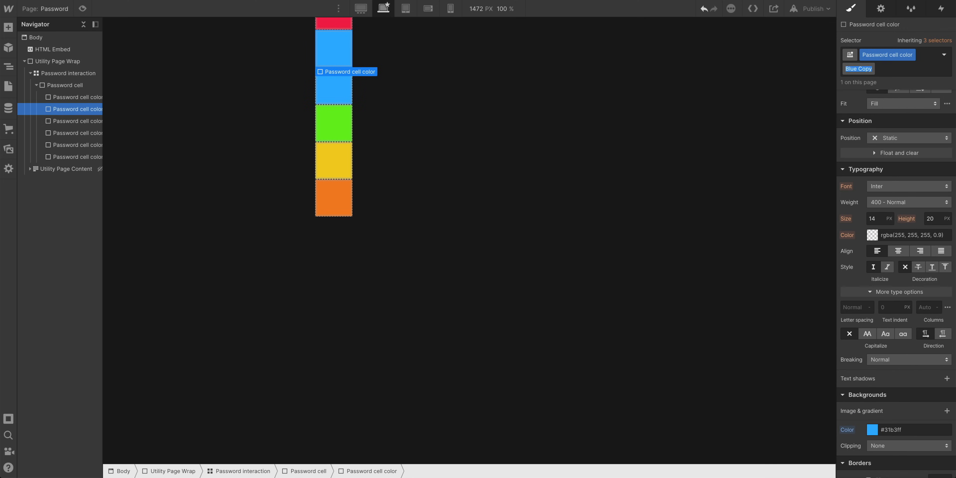
text(Indigo)
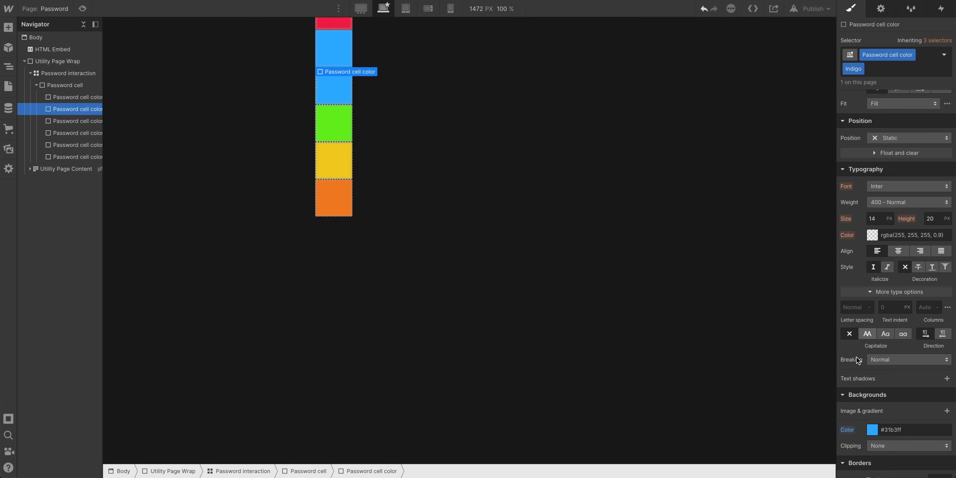
click(872, 430)
drag(922, 350, 921, 351)
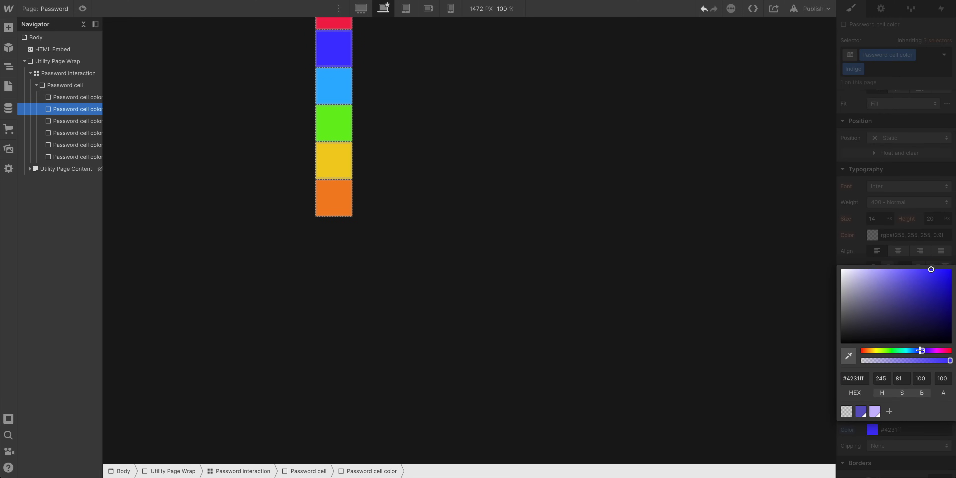
click(935, 192)
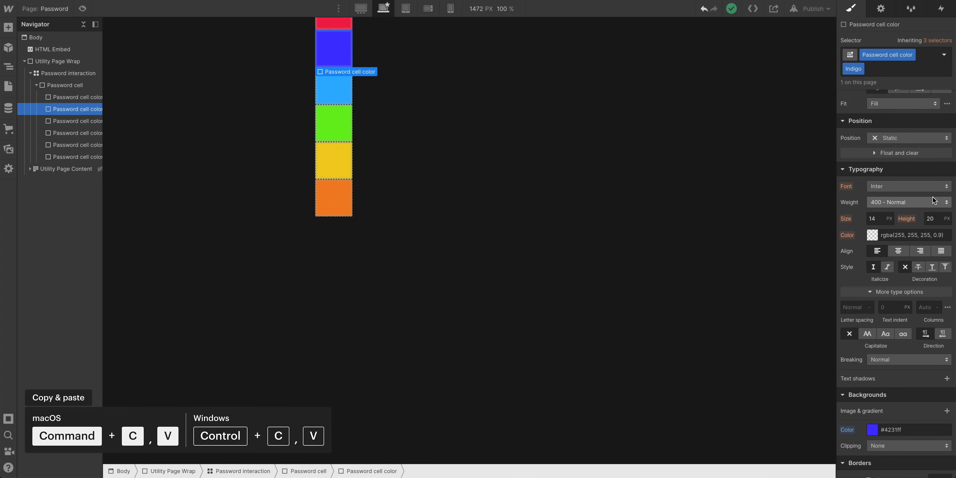
Paste another copy, duplicate its combo class as Violet, and set its background color to #ff44a8
key(ctrl+c)
key(ctrl+v)
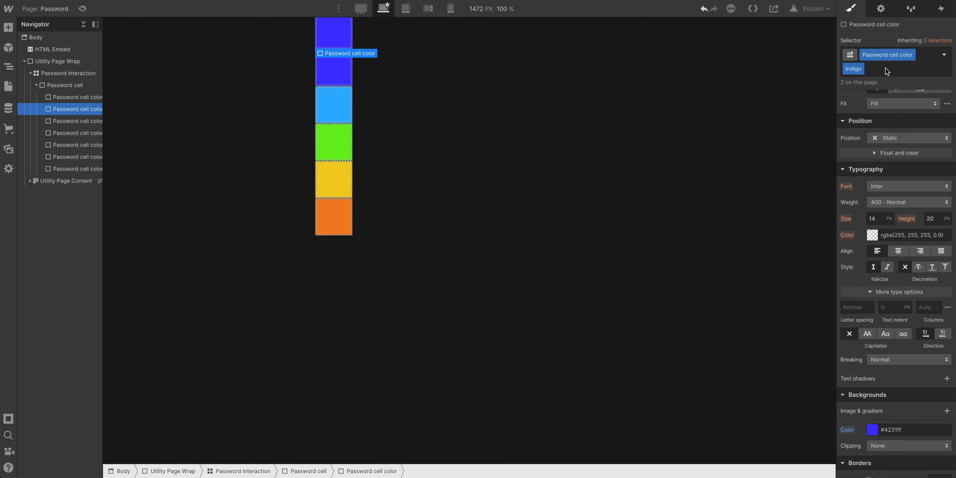
click(861, 68)
click(861, 82)
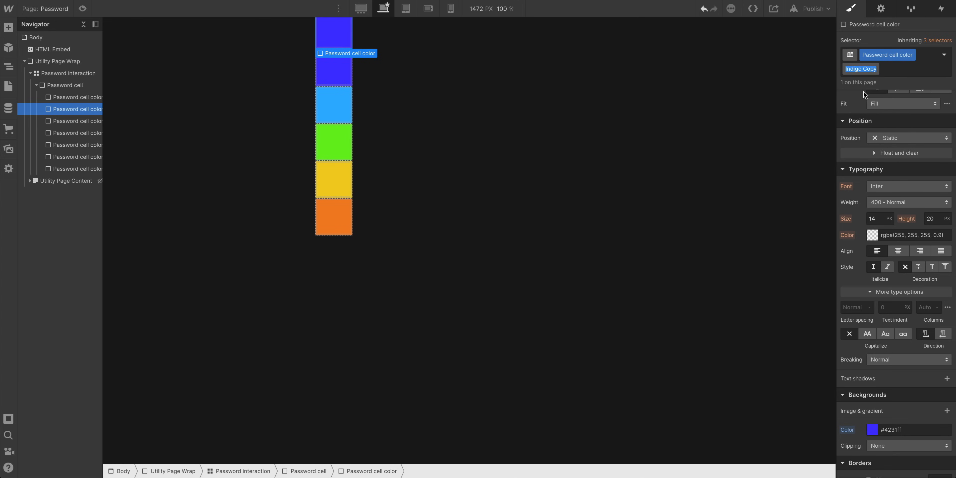
text(Violet)
key(Return)
click(871, 430)
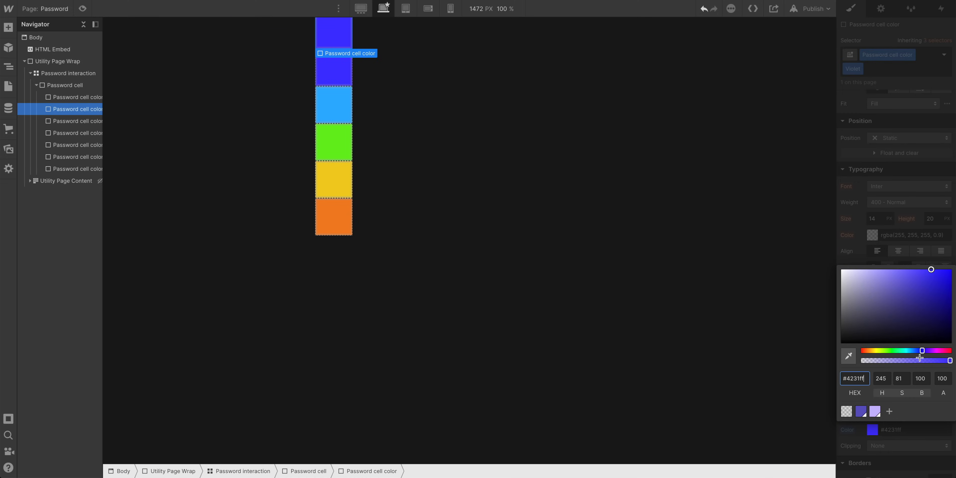
drag(931, 350, 941, 348)
drag(930, 269, 922, 269)
click(913, 208)
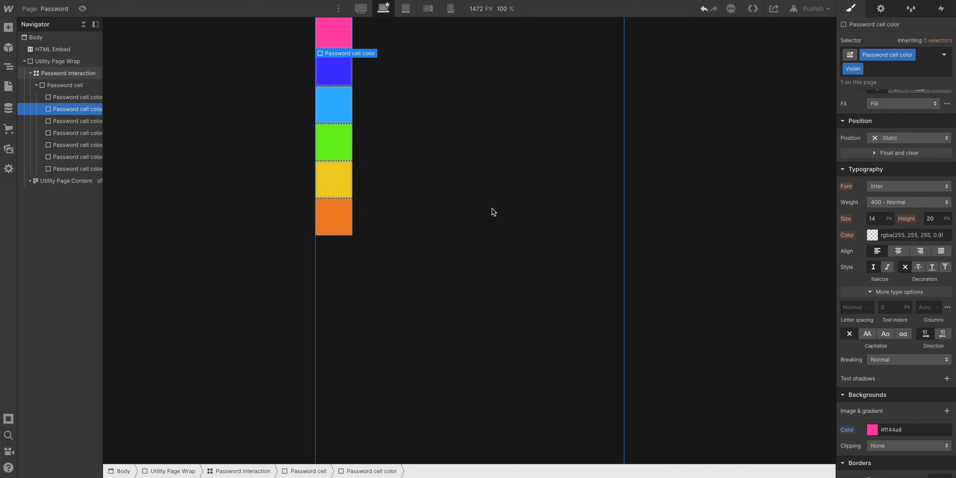
Reorder the color divs in the stack to run red, orange, yellow, green, blue, indigo, violet
click(92, 100)
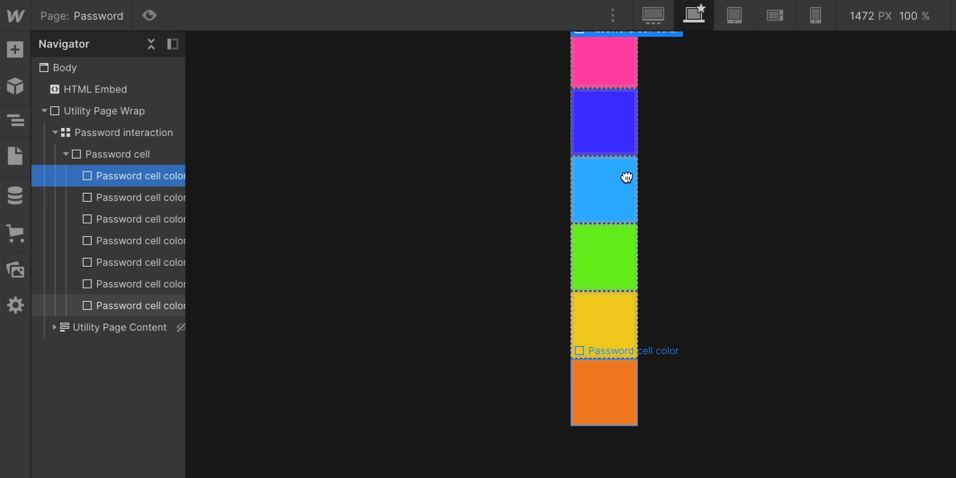
drag(626, 177, 106, 189)
drag(604, 390, 149, 246)
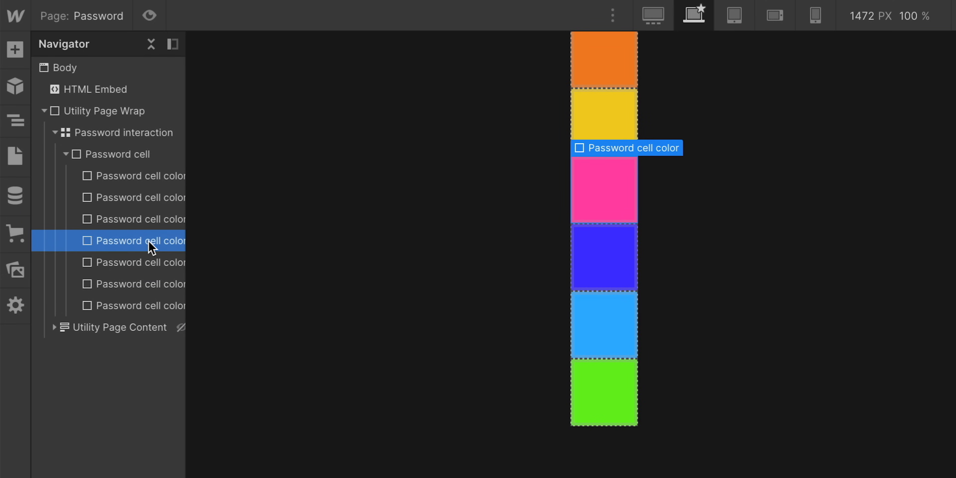
drag(622, 406, 149, 245)
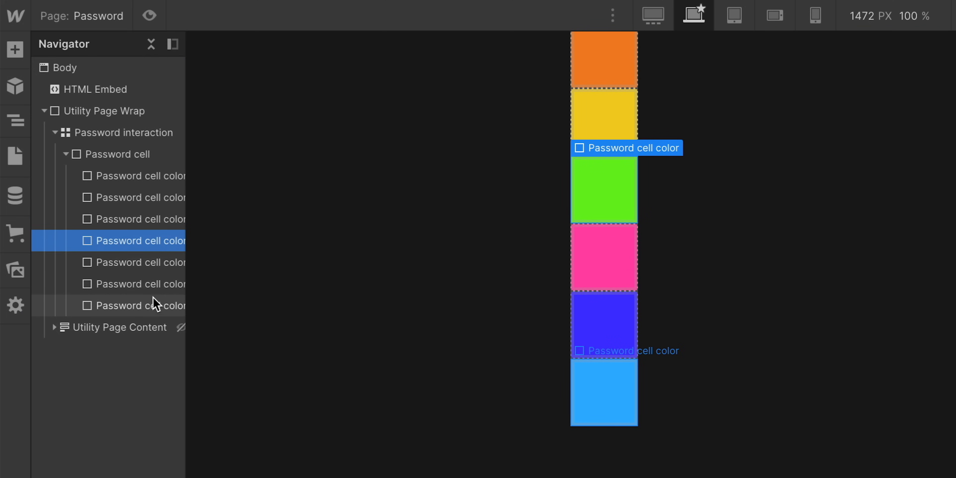
drag(154, 305, 156, 246)
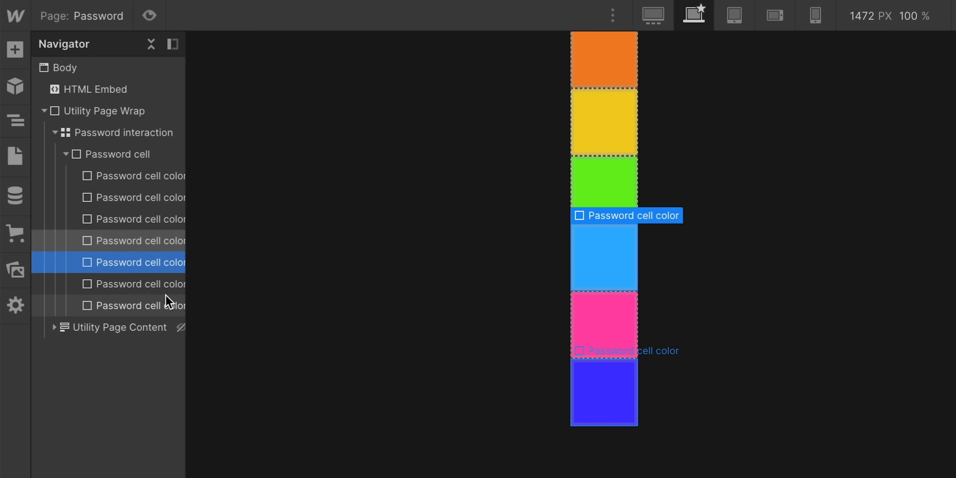
drag(164, 289, 163, 272)
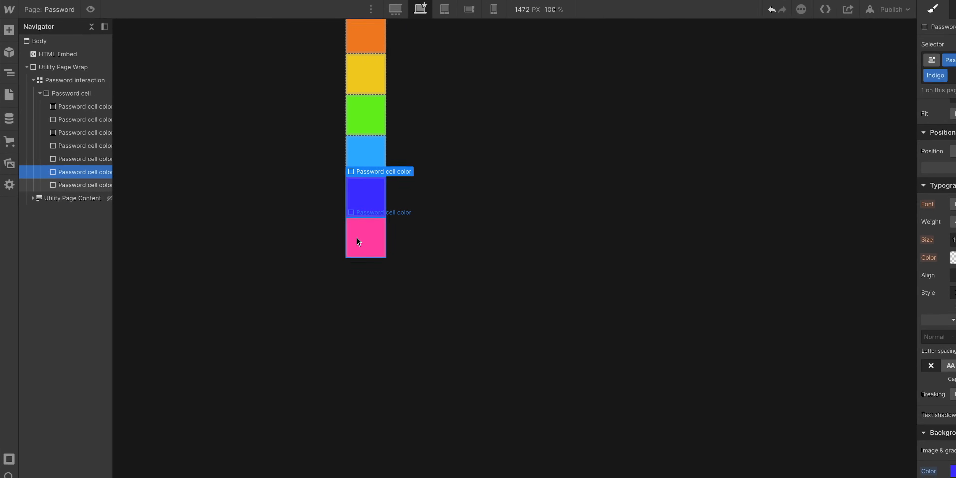
Shift the violet div's background hue toward a more purple magenta
click(572, 377)
click(889, 430)
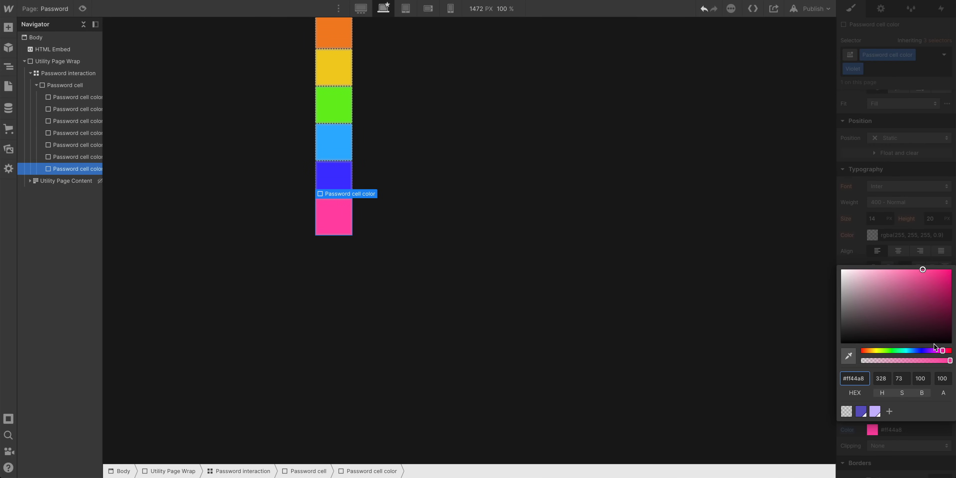
drag(940, 350, 932, 350)
click(915, 242)
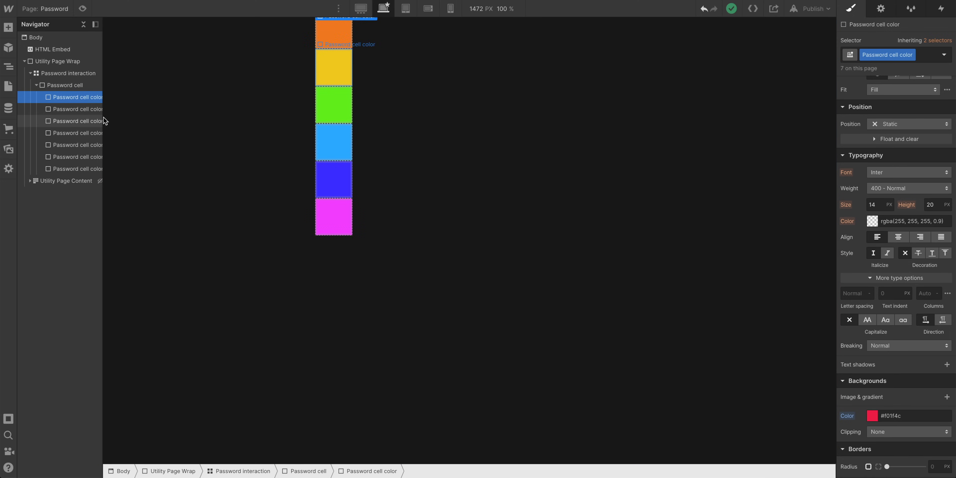
click(73, 96)
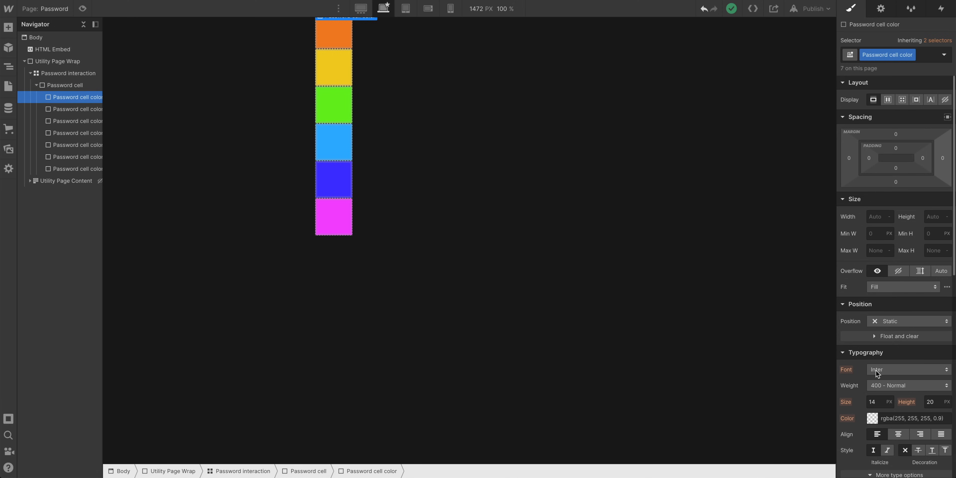
click(871, 215)
text(20)
key(Tab)
text(20)
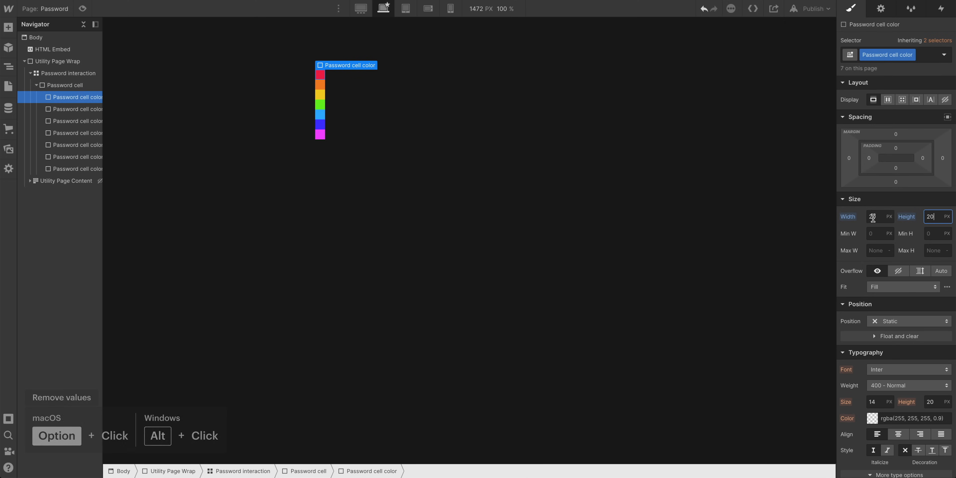
alt+click(847, 216)
alt+click(906, 216)
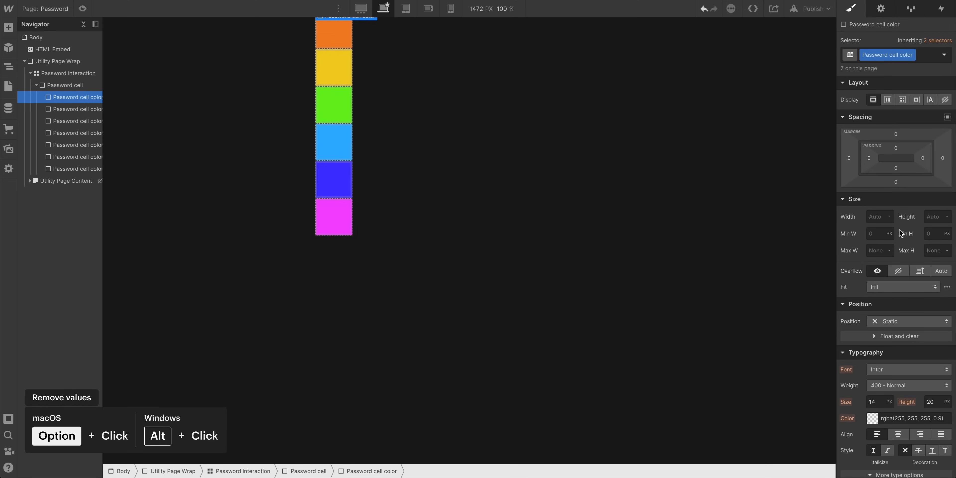
Set the base password cell color div to Absolute position filling its parent completely
click(900, 322)
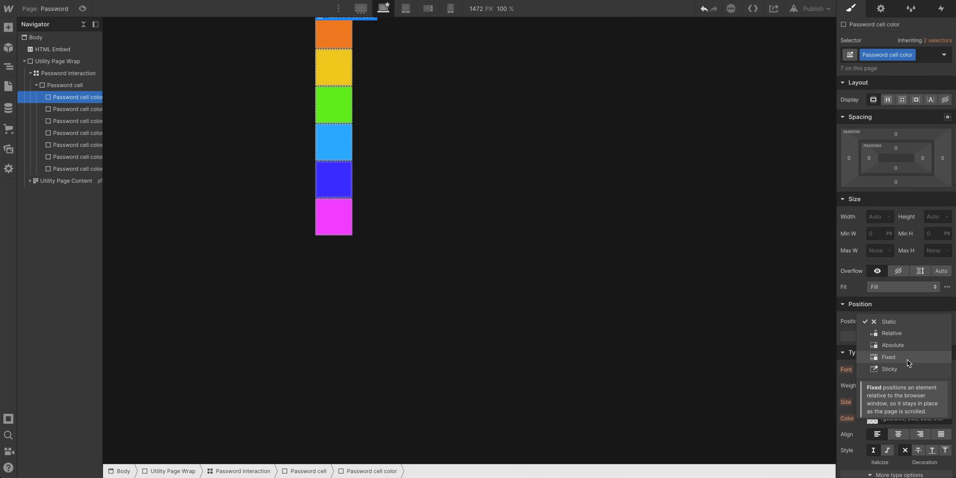
click(911, 347)
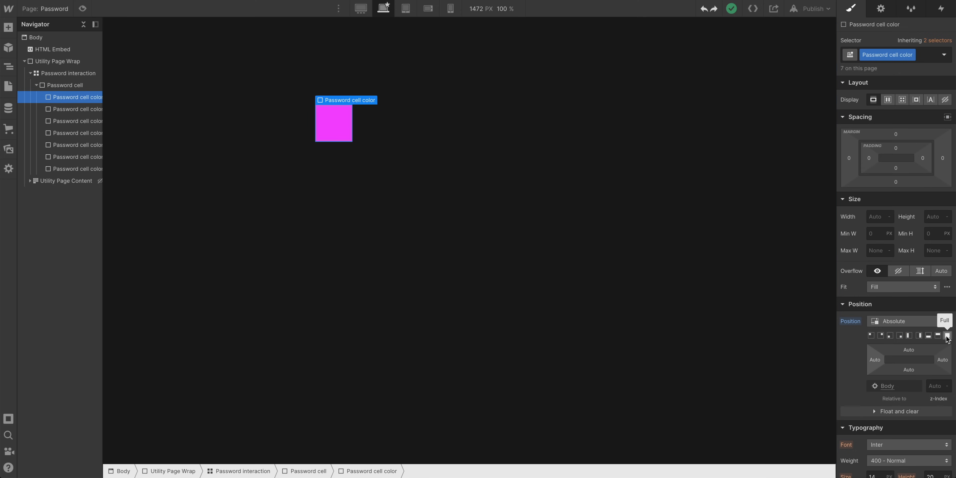
click(946, 336)
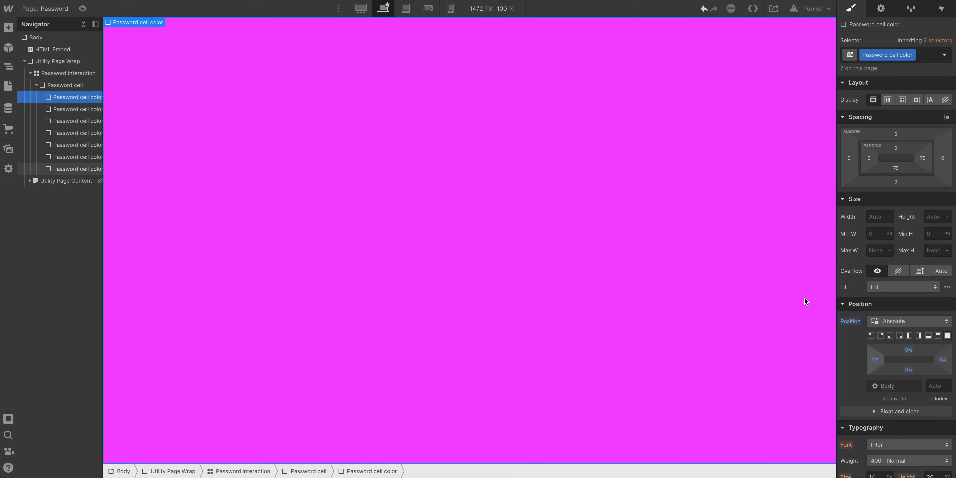
Set the Password cell's position to Relative
click(62, 86)
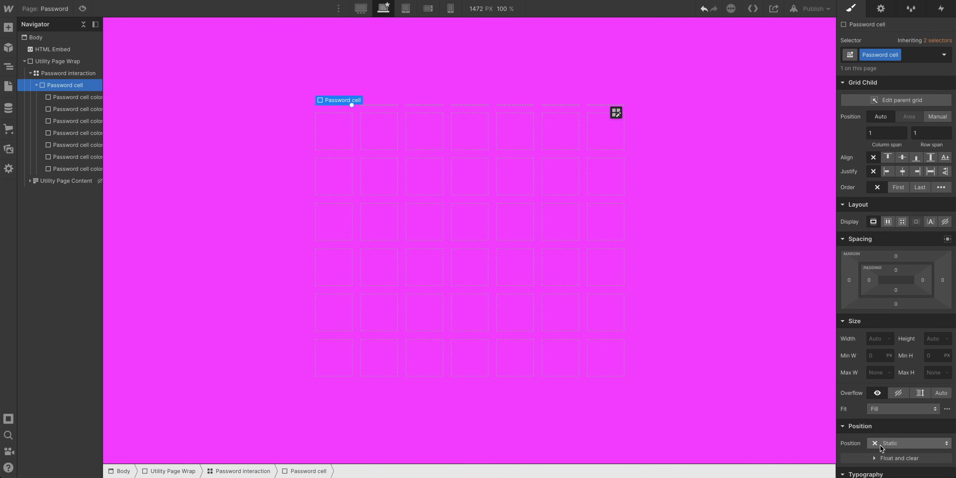
click(898, 443)
click(896, 394)
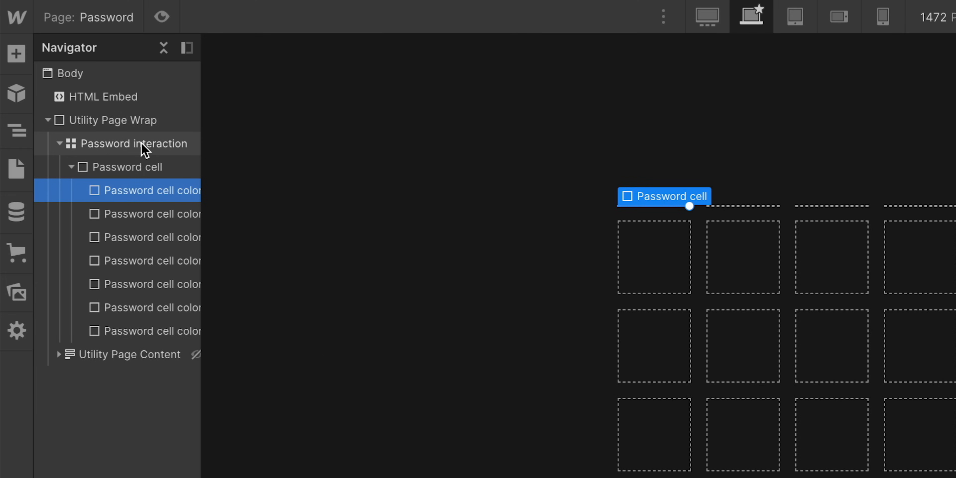
Set the Password interaction grid's width and height to 75vmin each
click(141, 144)
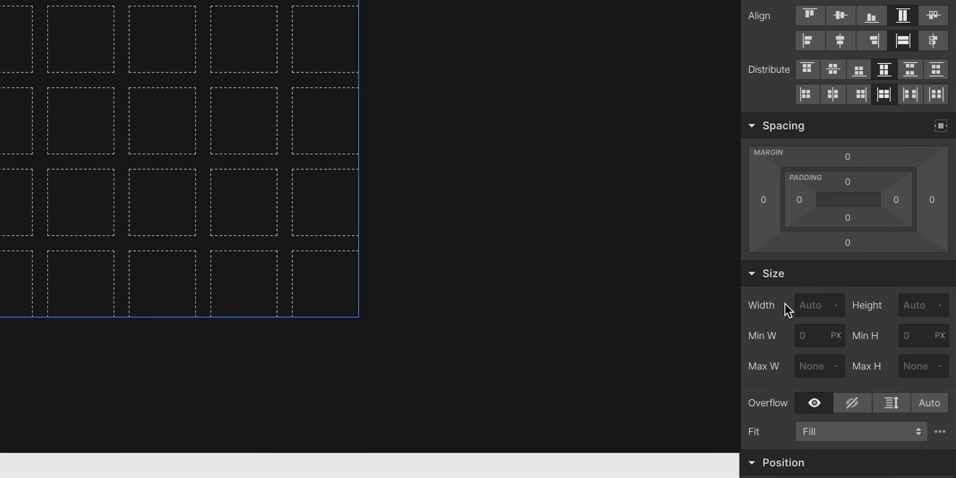
scroll(782, 307, down, 1)
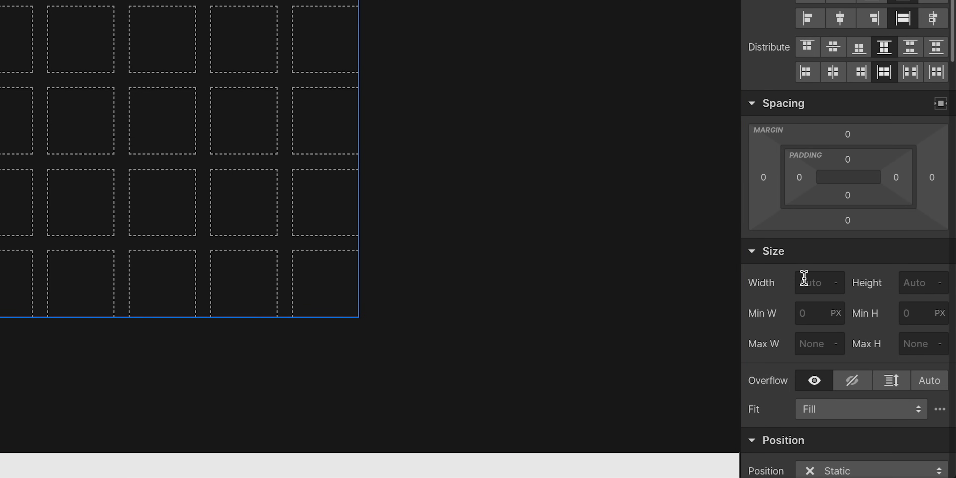
click(803, 278)
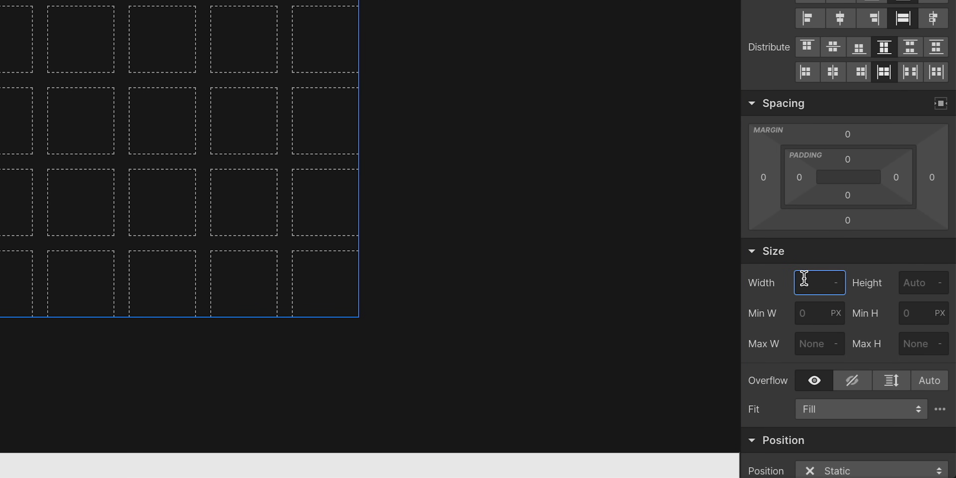
text(75)
text(vmin)
key(Tab)
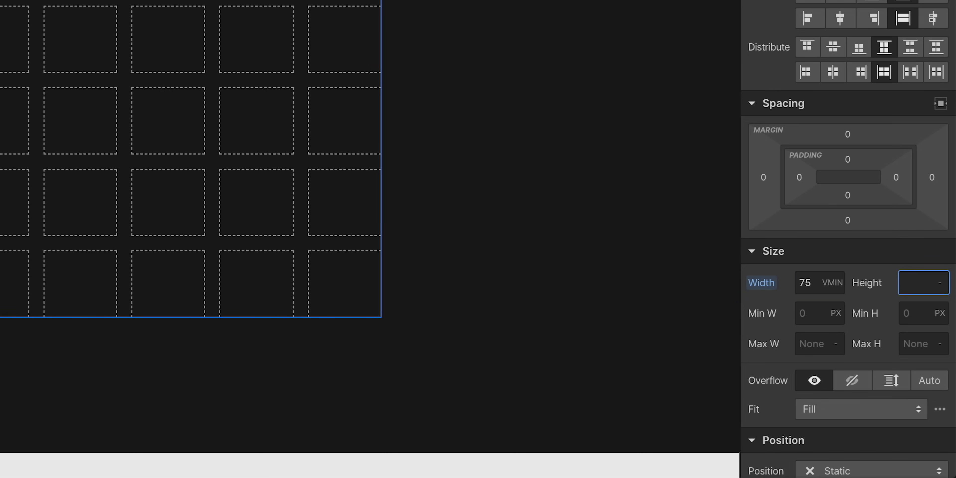
text(75vmin)
key(Return)
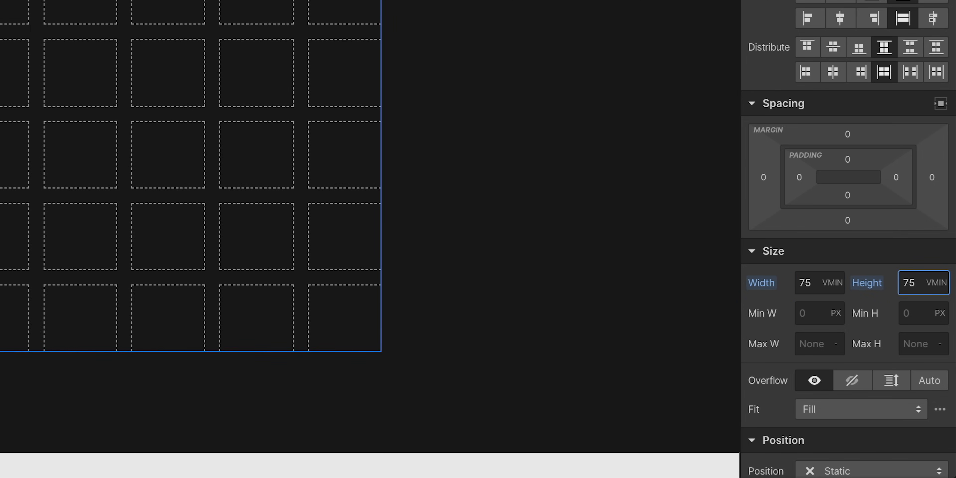
Step through the password cell color divs to check each one's classes
click(69, 89)
click(67, 100)
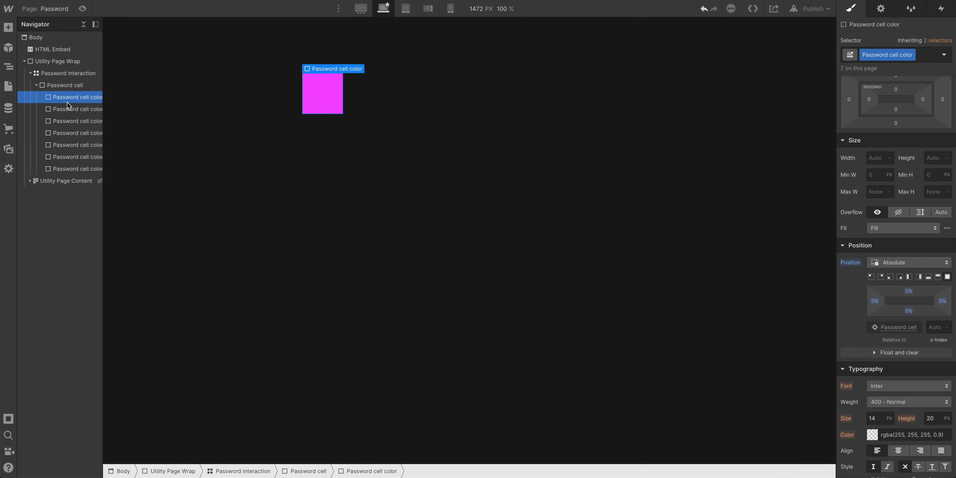
click(69, 109)
click(73, 118)
click(74, 132)
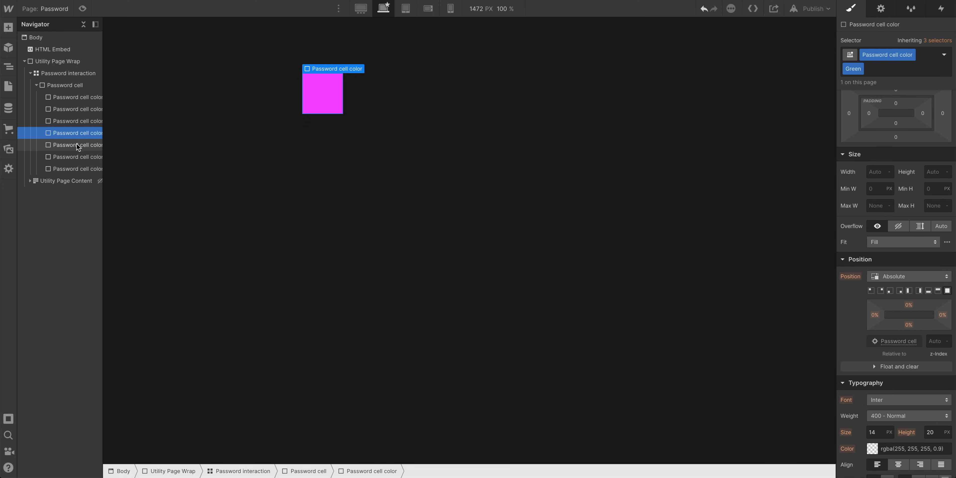
click(80, 158)
click(83, 169)
Set the base password cell color class opacity to 20%
click(92, 100)
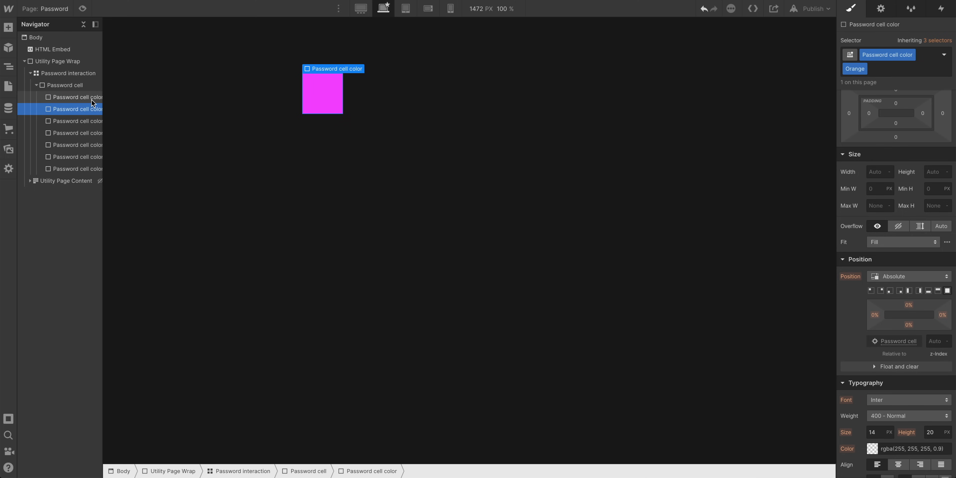
scroll(939, 422, down, 10)
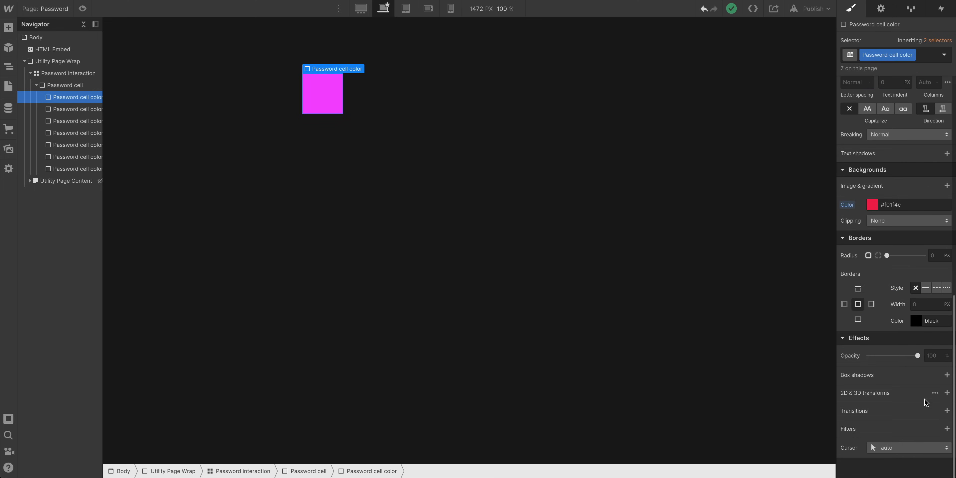
drag(918, 355, 877, 350)
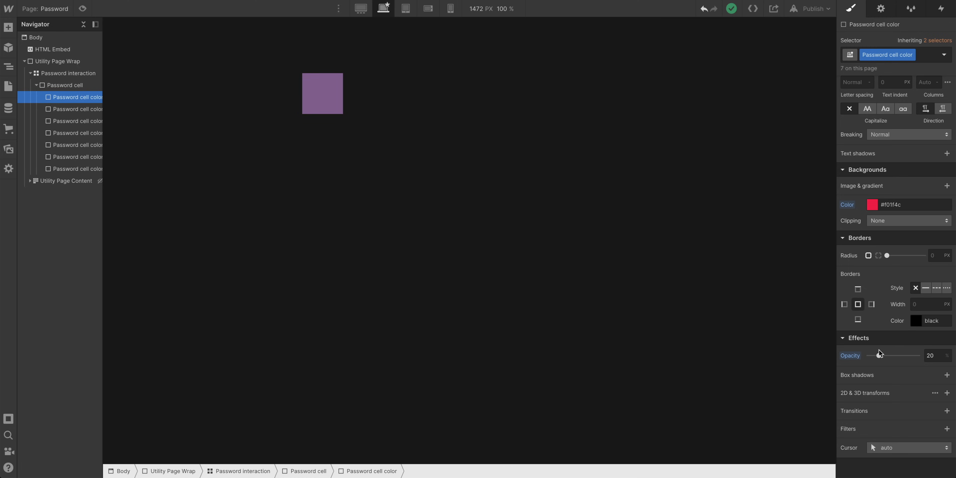
drag(879, 349, 878, 349)
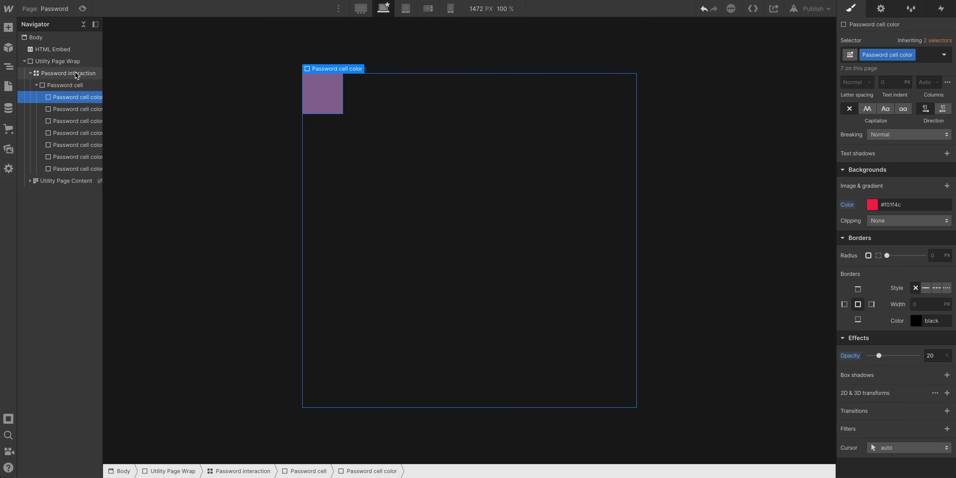
Set a children perspective distance in the Utility Page Wrap's 2D & 3D transform settings
click(70, 60)
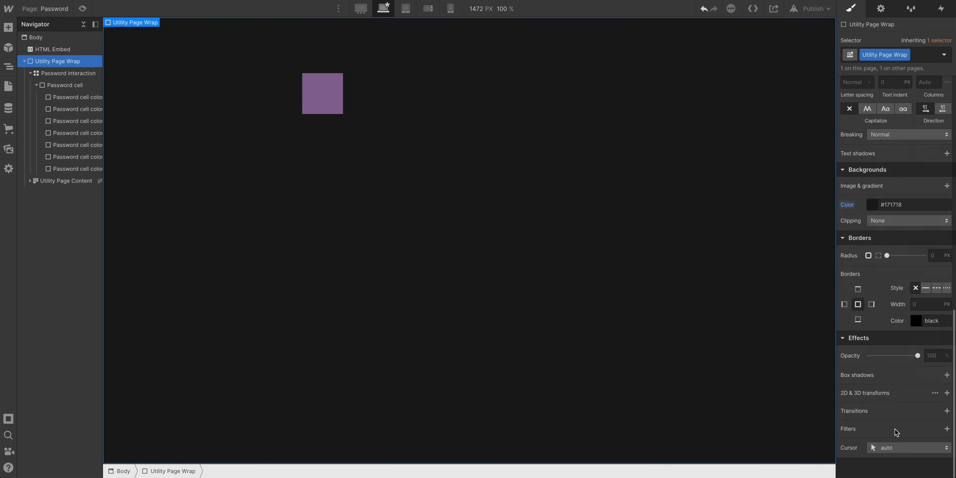
click(934, 393)
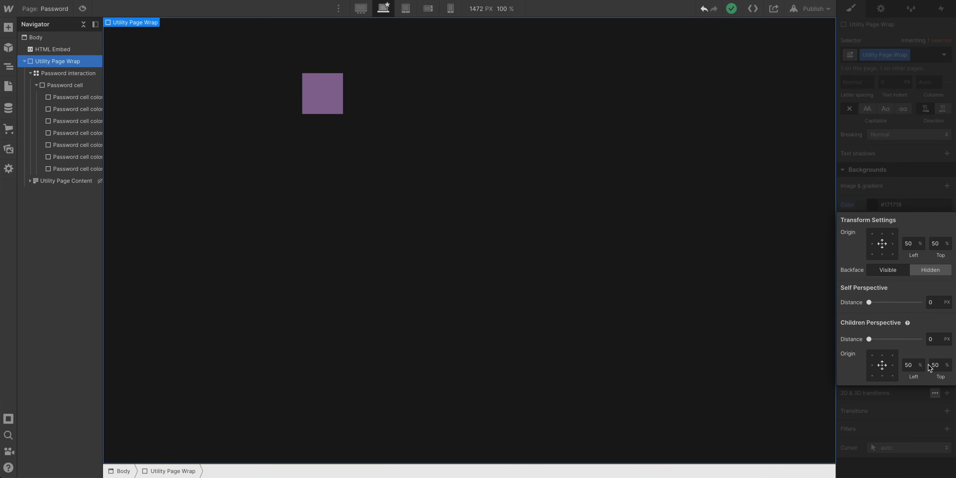
click(933, 340)
click(924, 129)
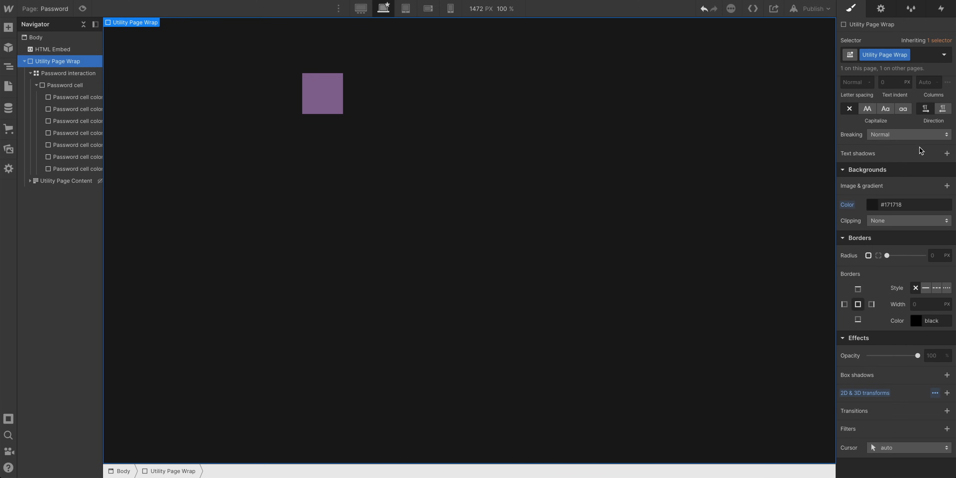
Add a Z-axis move transform of -10px to the orange password cell color div
click(77, 96)
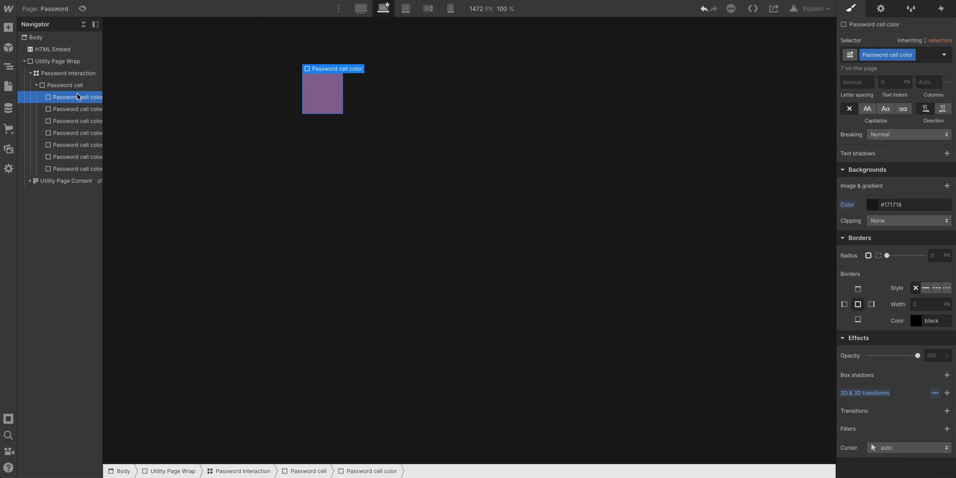
click(76, 110)
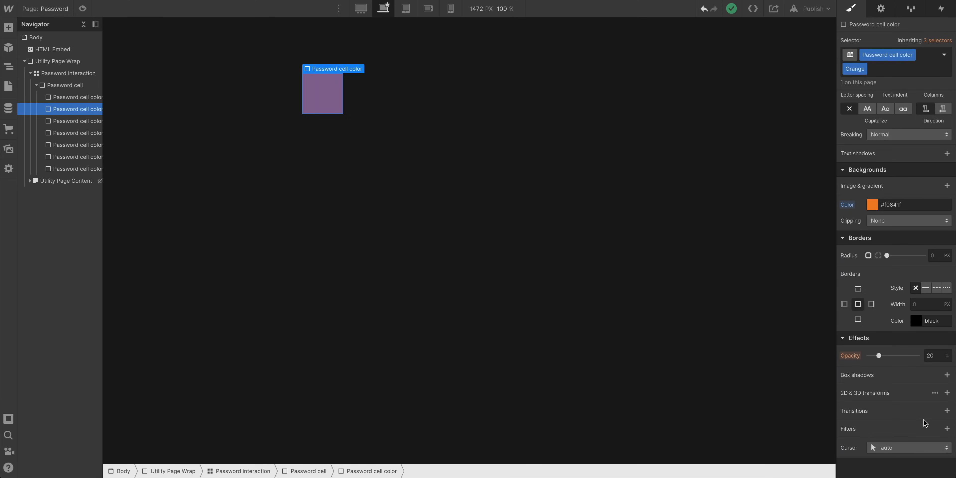
click(946, 392)
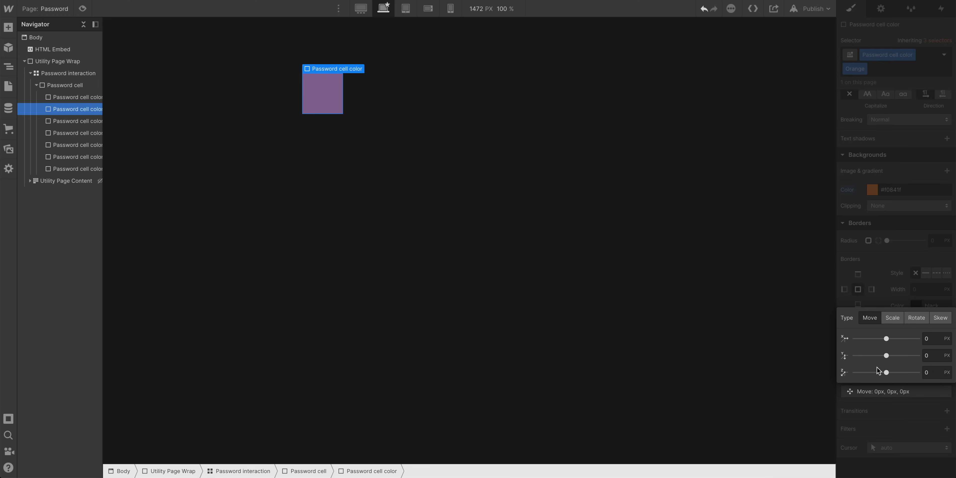
mouse_move(885, 372)
mouse_down()
mouse_move(830, 365)
mouse_move(891, 372)
mouse_up()
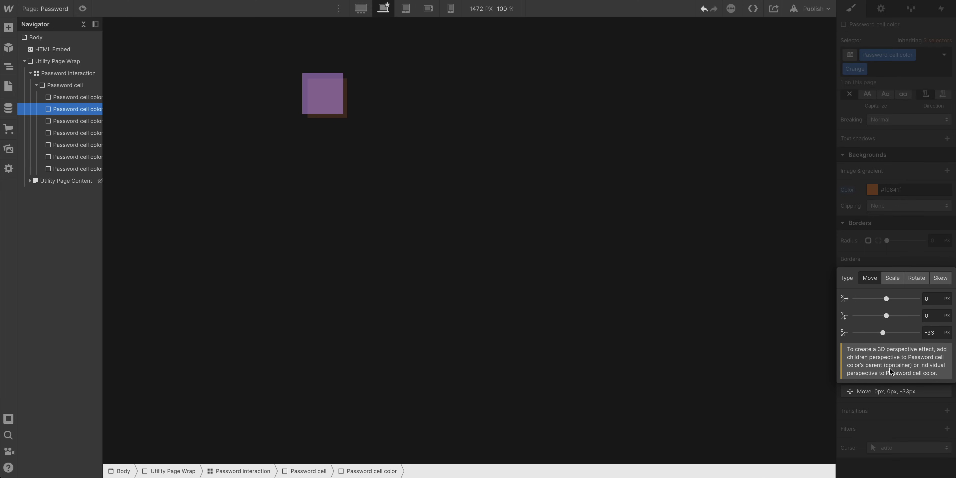
click(930, 333)
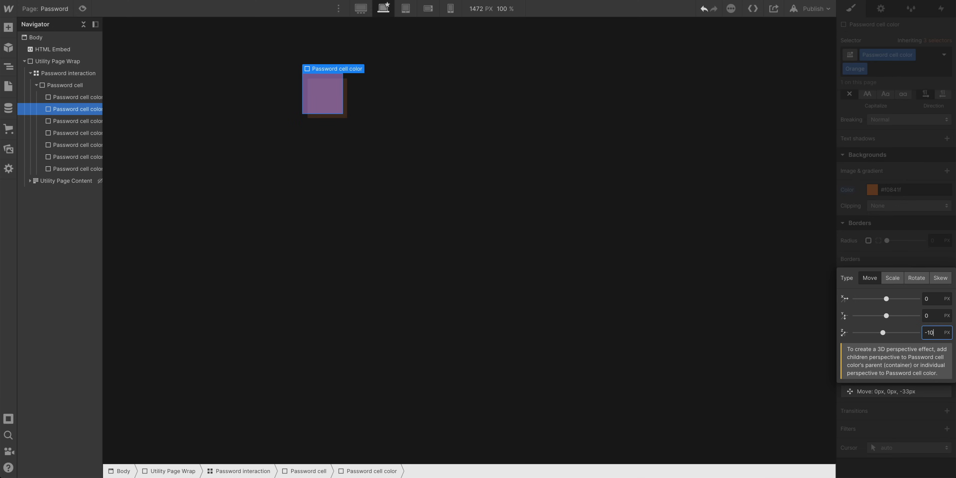
text(-10)
key(Return)
click(917, 258)
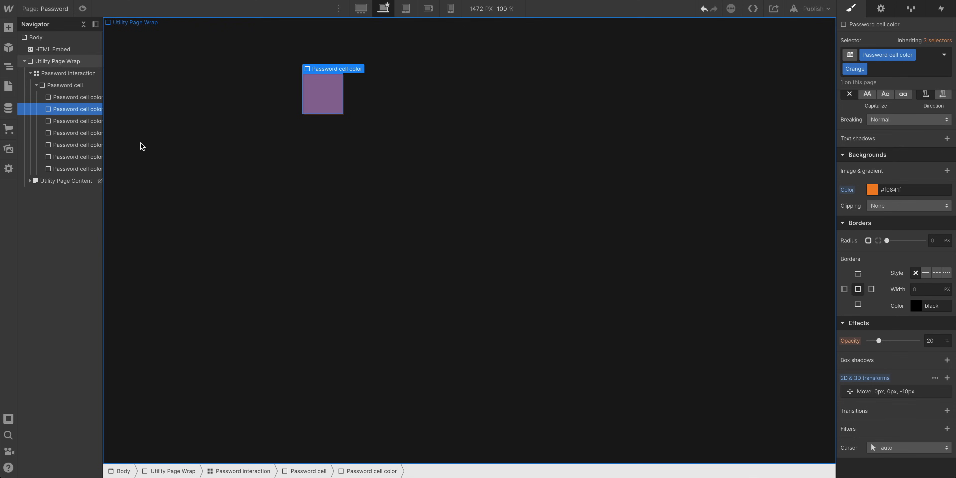
Add a Z-axis move transform of -20px to the yellow password cell color div
click(90, 122)
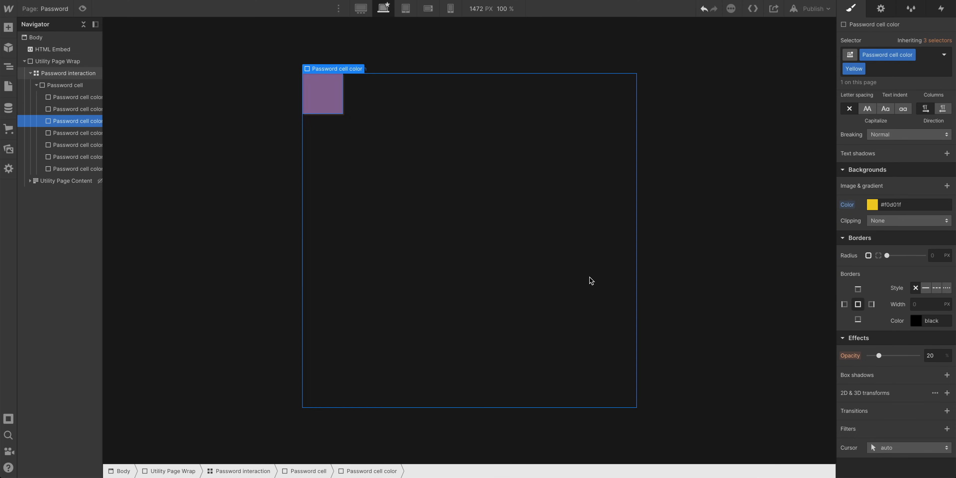
click(946, 392)
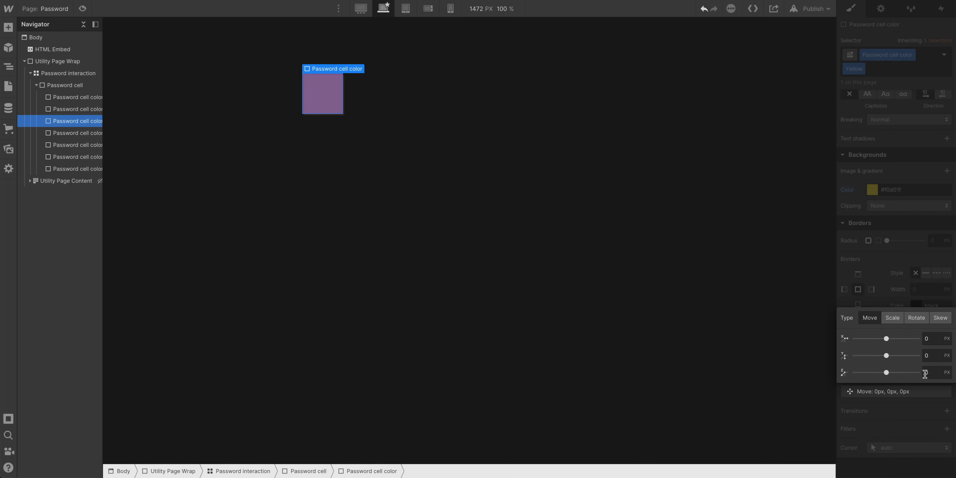
click(923, 373)
key(Return)
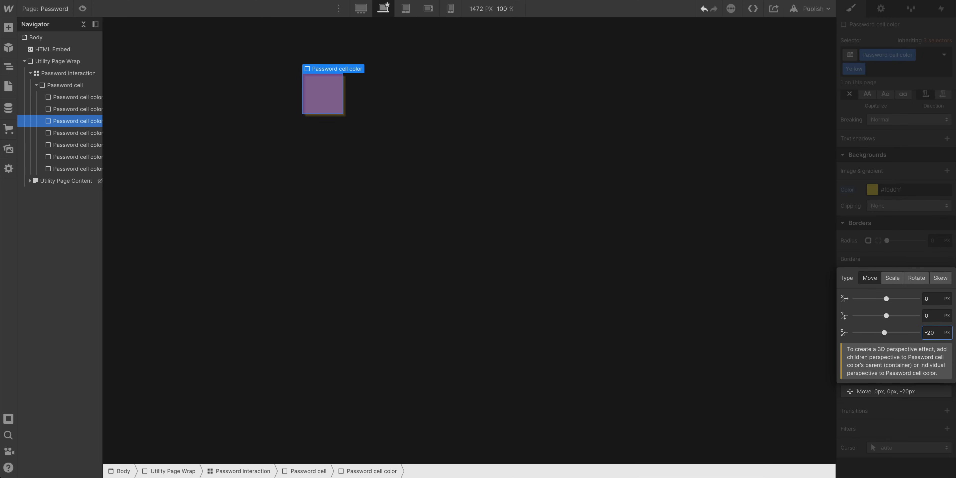
click(898, 239)
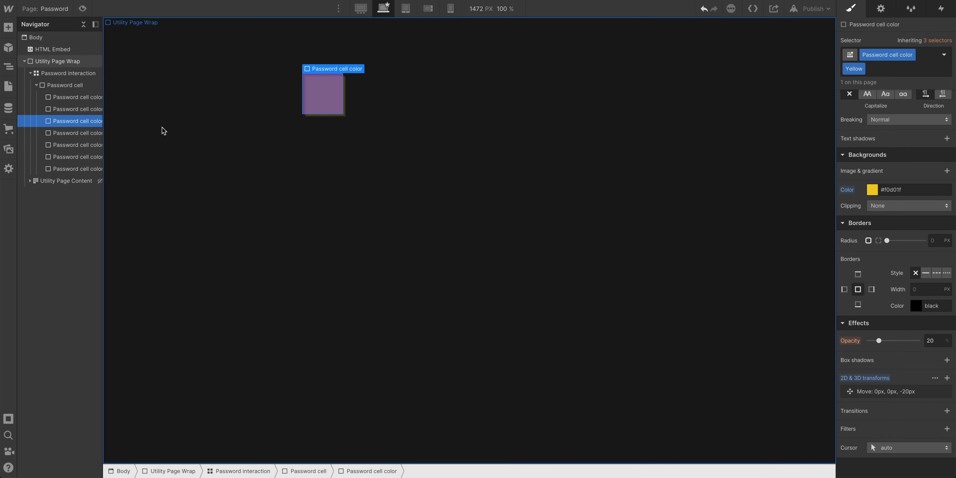
Add a Z-axis move transform of -30px to the green password cell color div
click(87, 134)
click(946, 392)
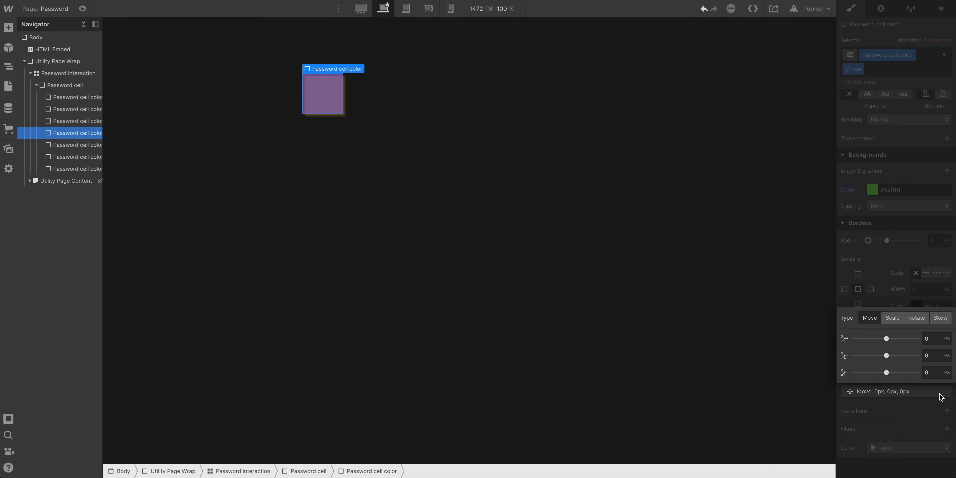
click(934, 367)
text(-30)
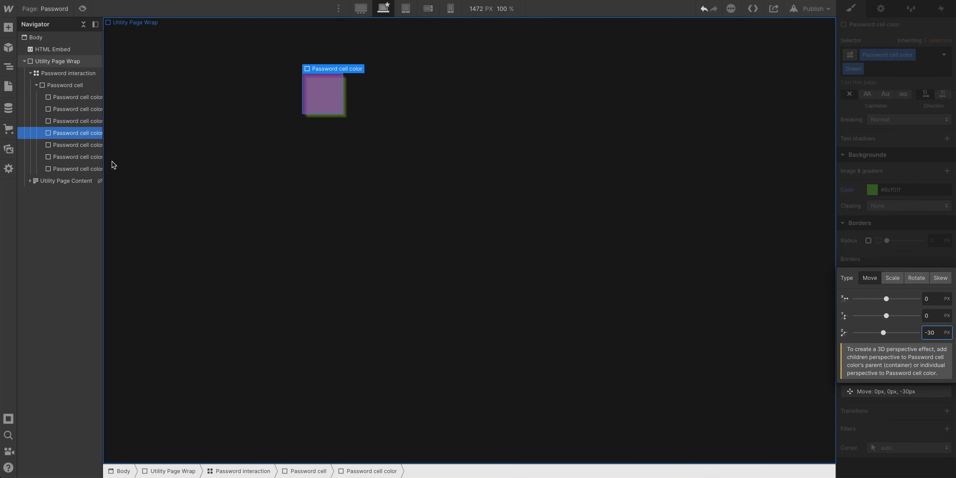
Add a Z-axis move transform of -40px to the blue password cell color div
click(93, 145)
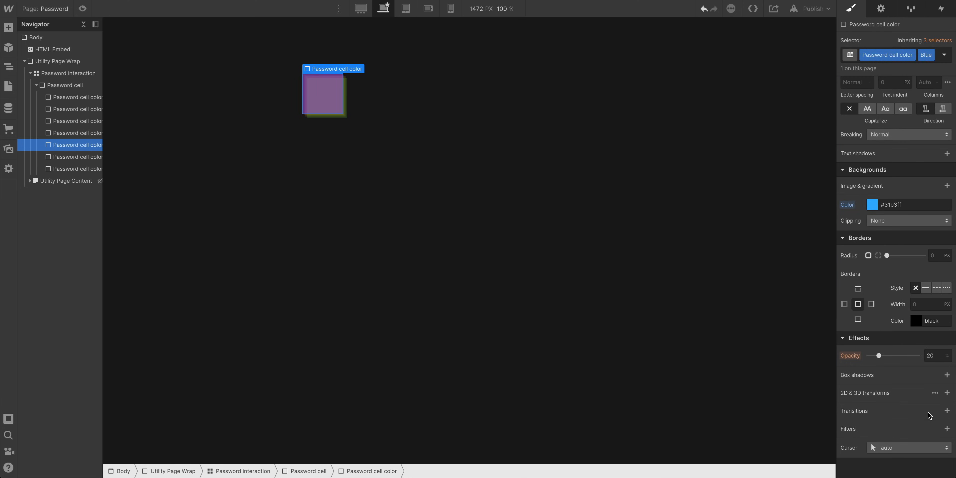
click(946, 392)
click(939, 377)
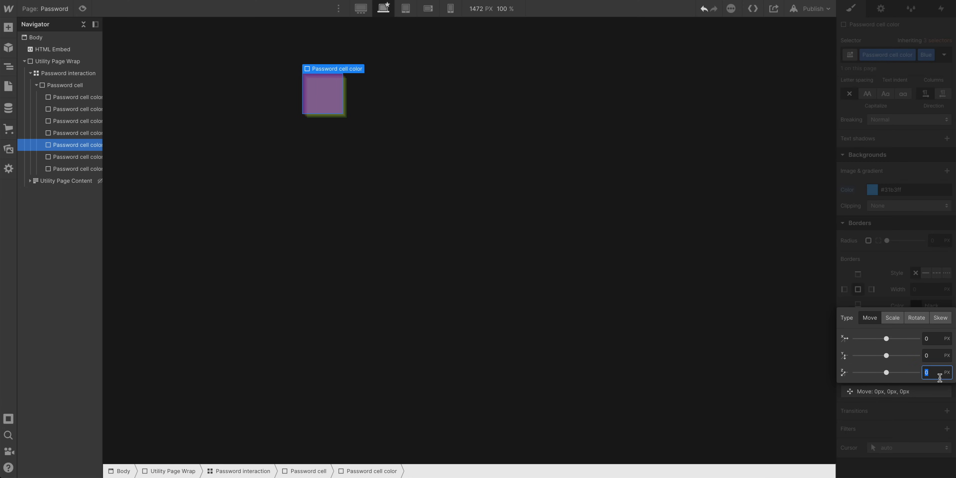
text(-40)
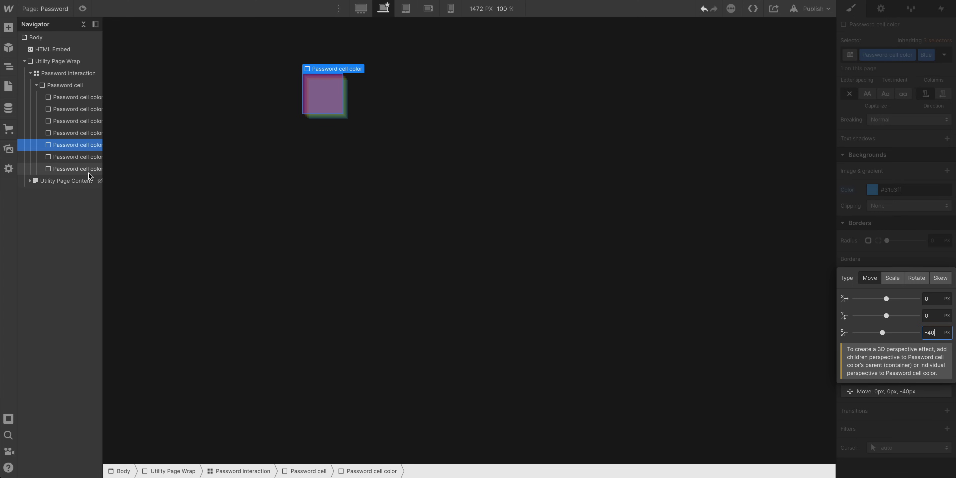
Add a Z-axis move transform of -50px to the indigo password cell color div
click(87, 154)
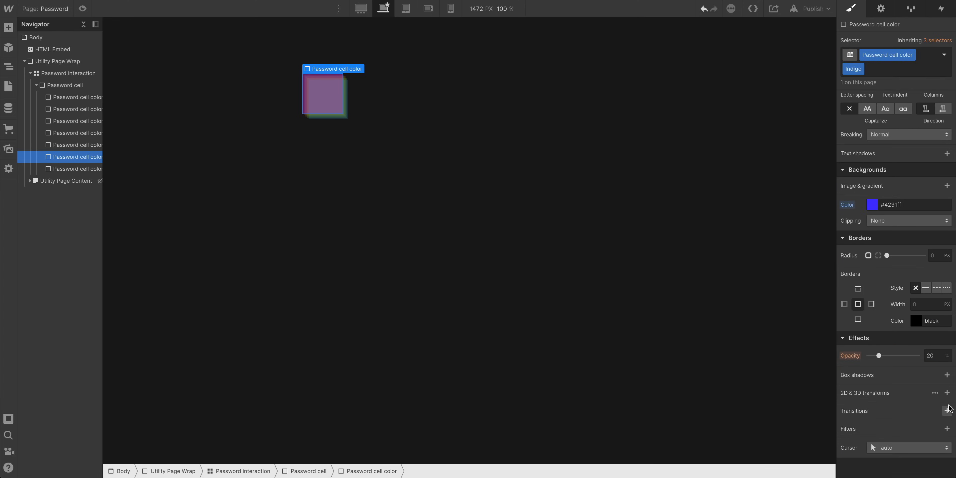
click(946, 392)
click(939, 372)
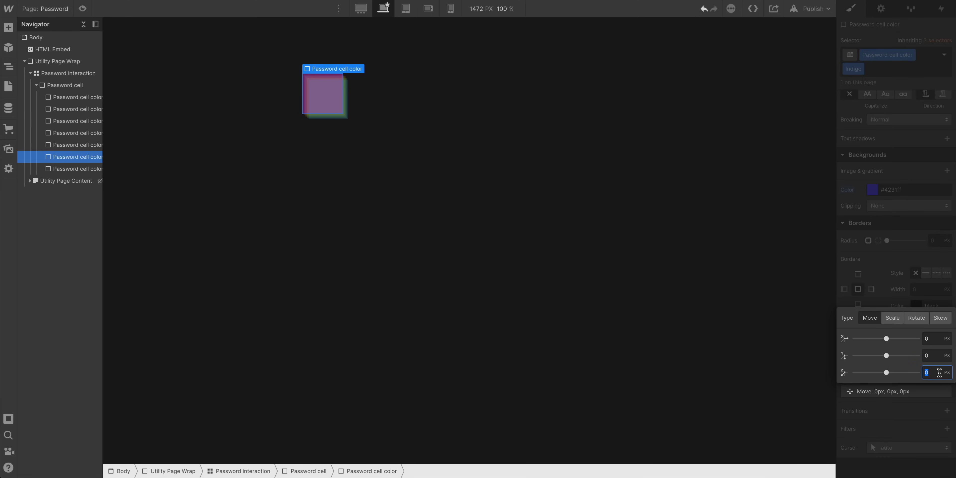
text(-50)
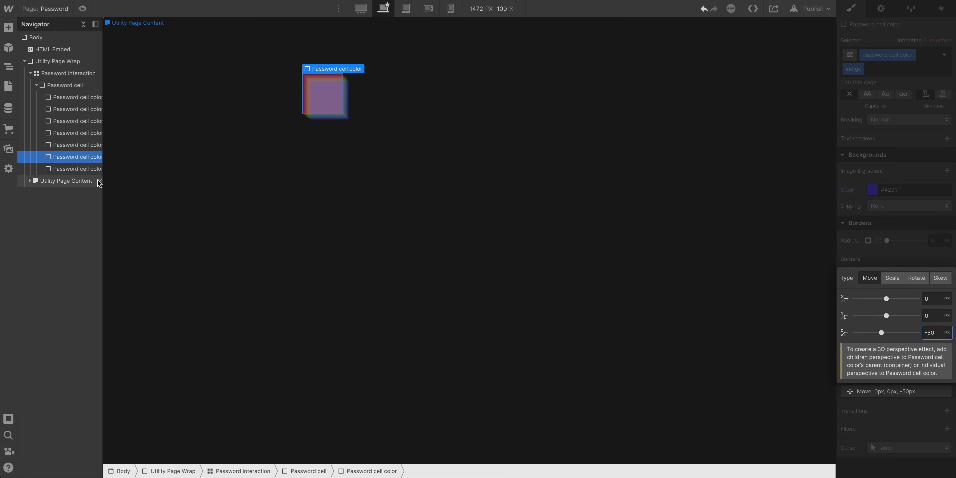
Add a Z-axis move transform of -60px to the violet password cell color div
click(94, 172)
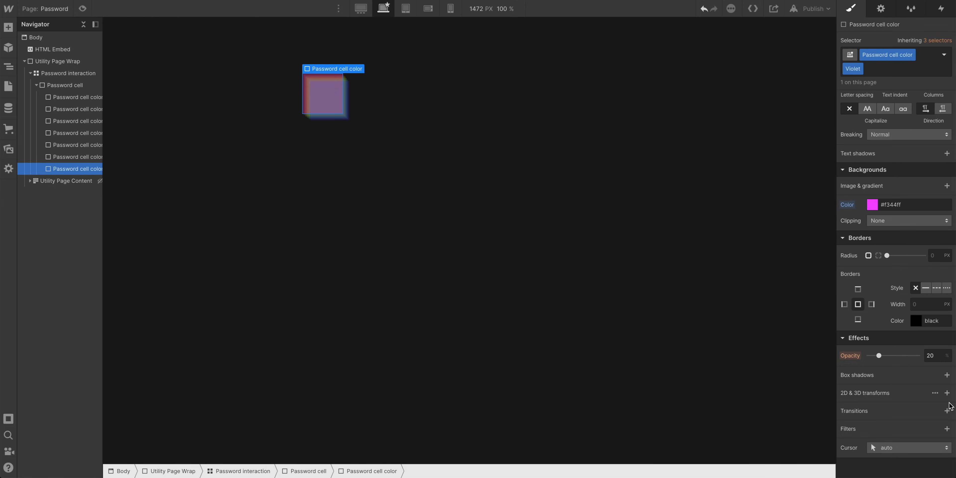
click(946, 393)
click(937, 373)
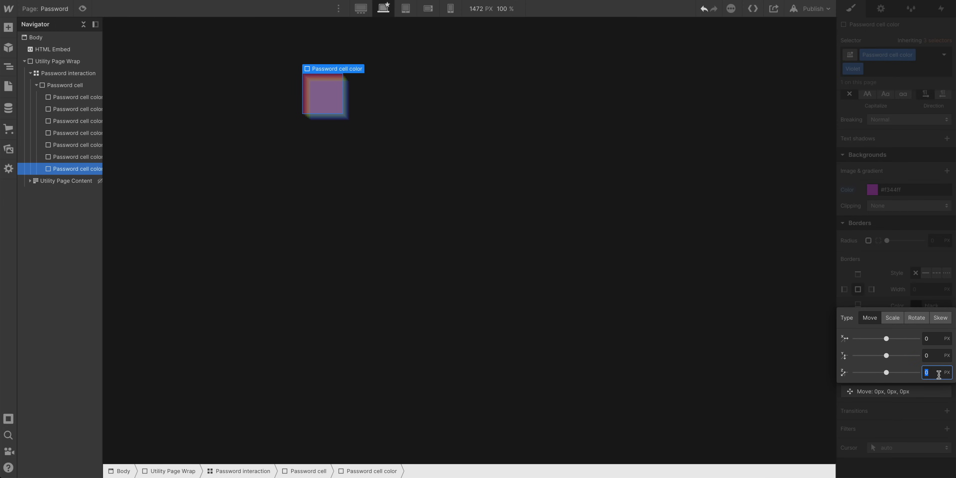
text(-700)
key(Return)
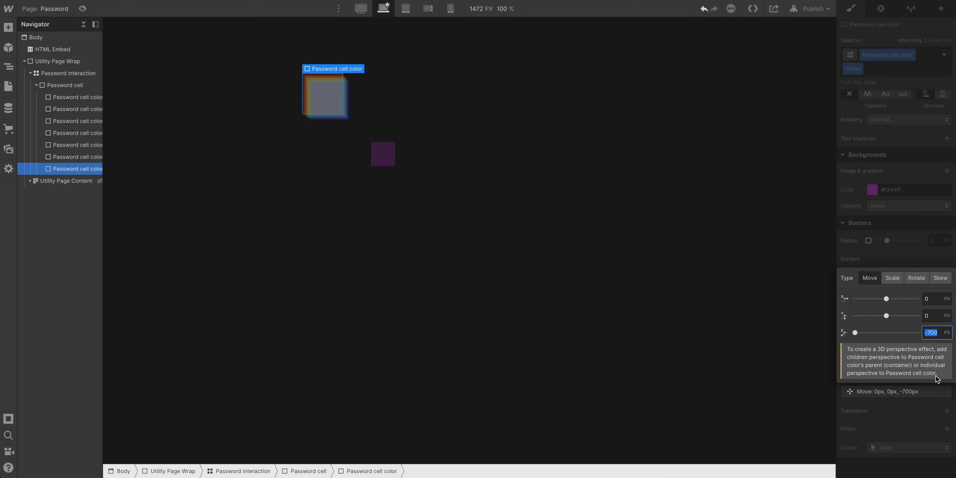
text(-60)
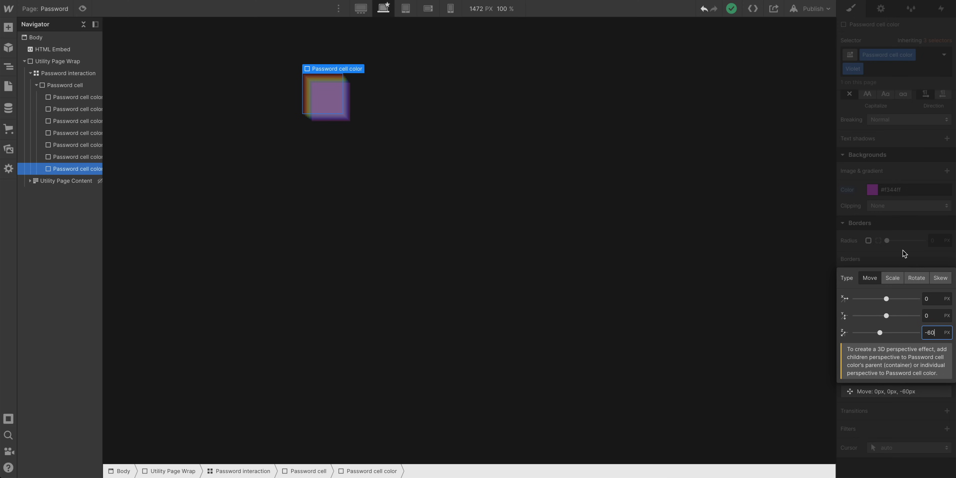
click(891, 258)
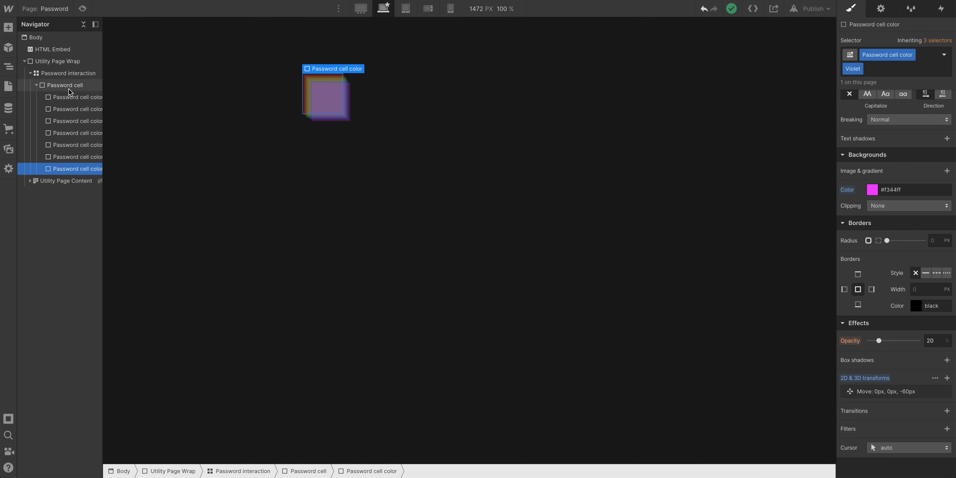
Turn the Password cell div into a symbol named Password cell and return to the instance
click(76, 87)
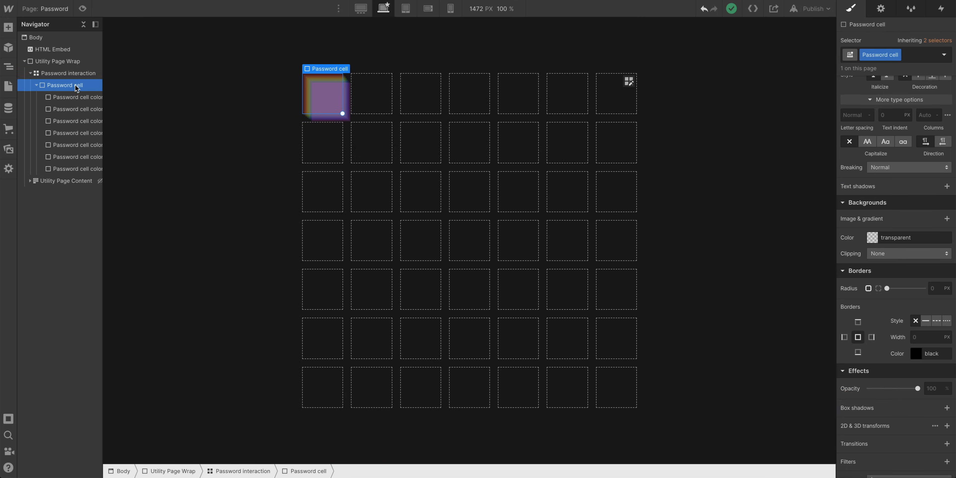
right_click(331, 70)
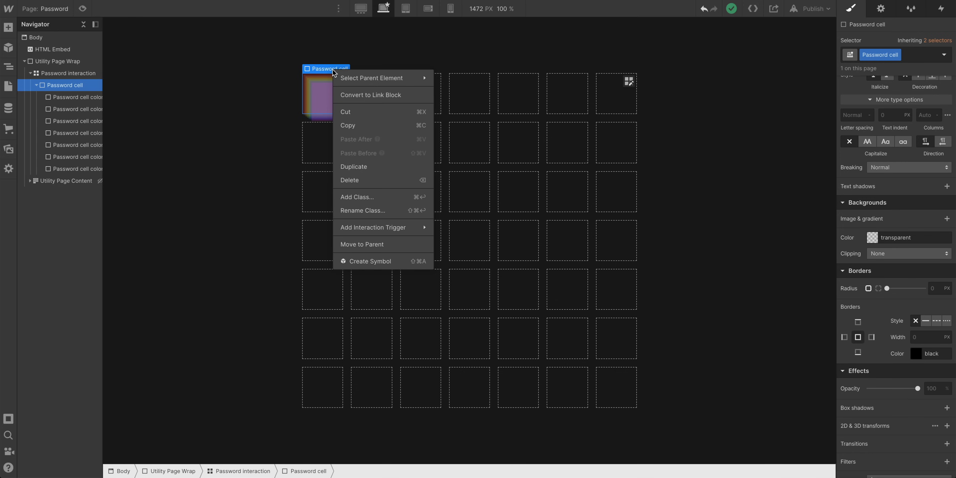
click(392, 260)
text(P)
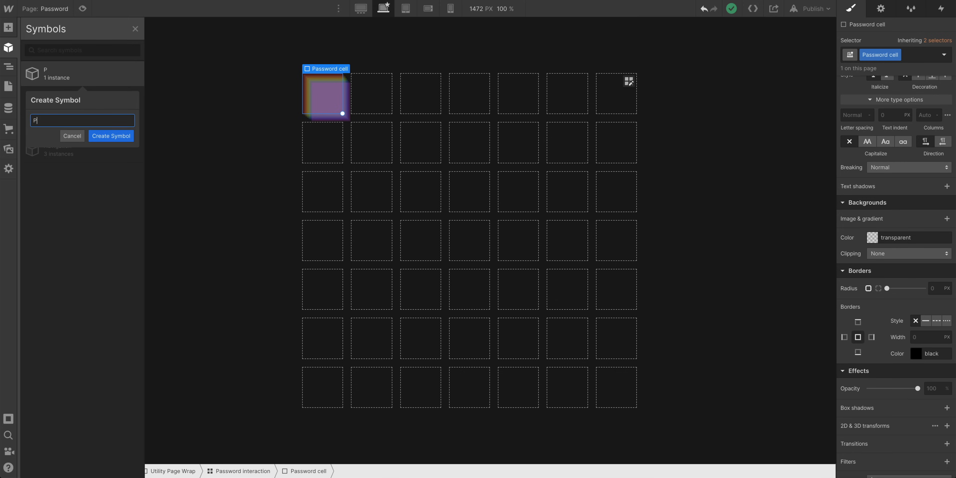
text(assword cell)
key(Return)
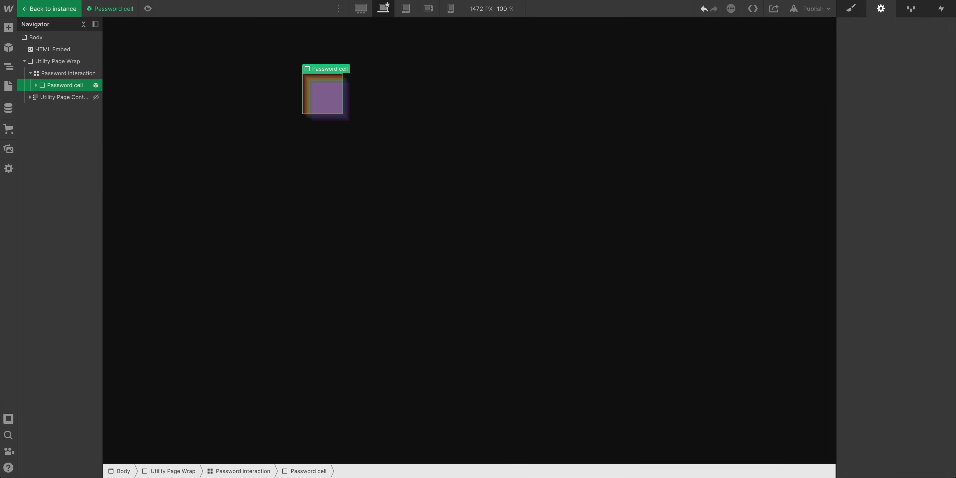
click(65, 13)
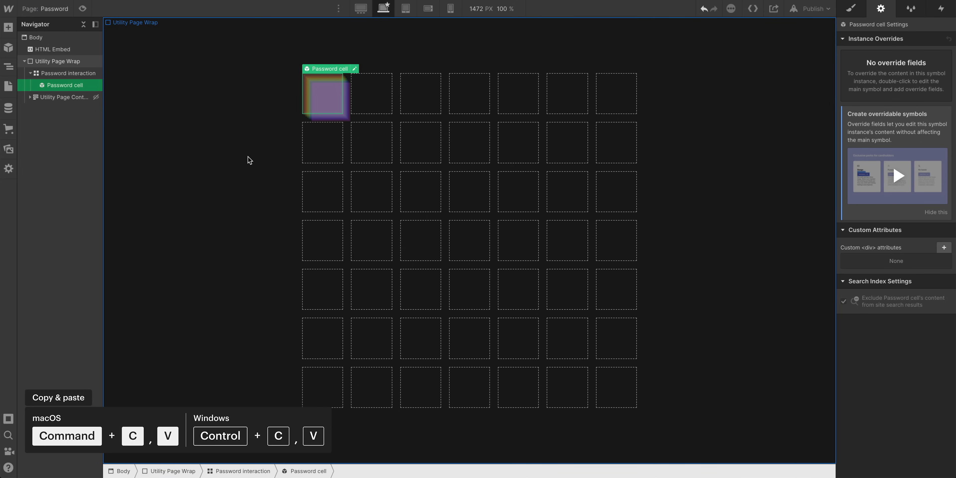
Paste copies of the Password cell symbol until the entire 7×7 Password interaction grid is filled
key(super+v)
key(super+v)
key(super+v)
key(super+v)
key(super+v)
key(super+v)
key(super+v)
key(super+v)
key(super+v)
key(super+v)
key(super+v)
key(super+v)
key(super+v)
key(super+v)
key(super+v)
key(super+v)
key(super+v)
key(super+v)
key(super+v)
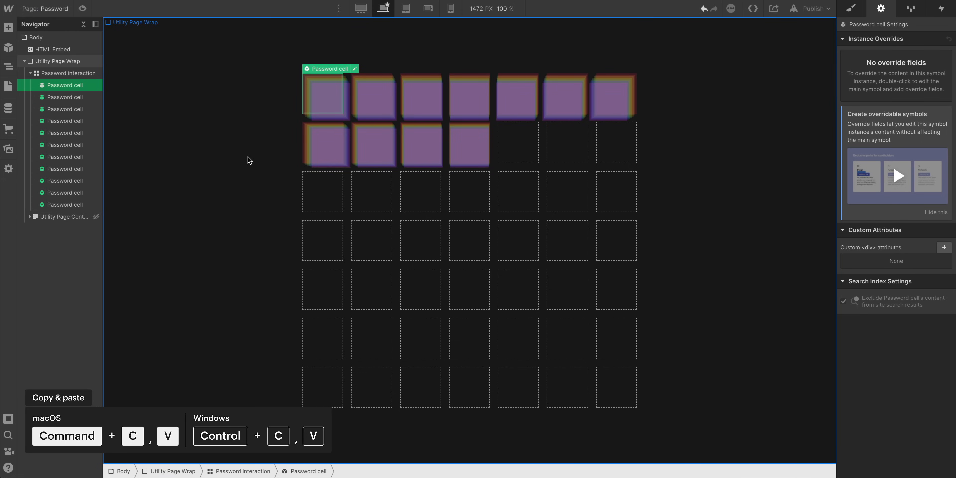
key(super+v)
key(super+v)
key(super+v)
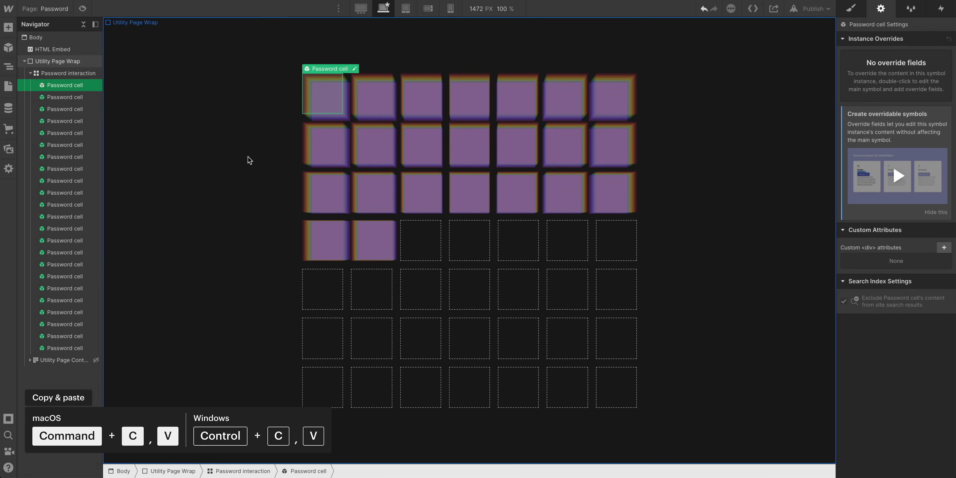
key(super+v)
key(super+v)
key(super+v)
key(super+v)
key(super+v)
key(super+v)
key(super+v)
key(super+v)
key(super+v)
key(super+v)
key(super+v)
key(super+v)
key(super+v)
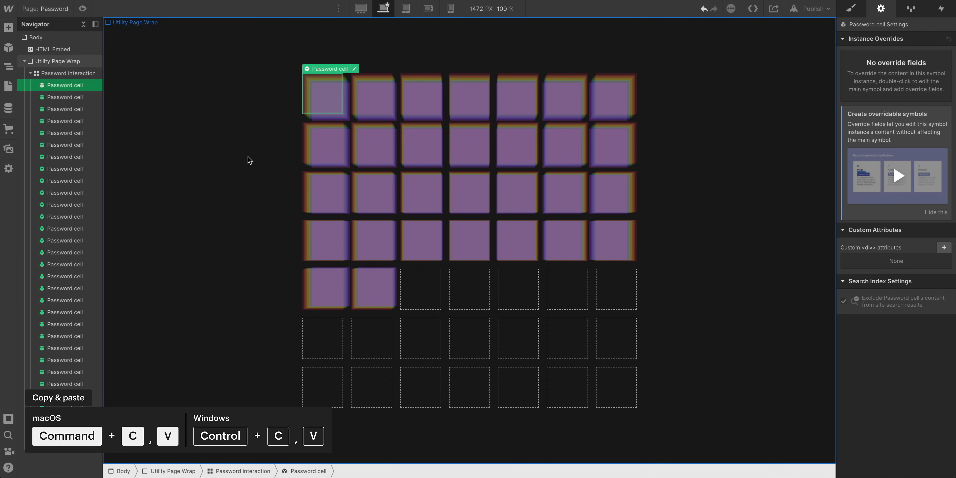
key(super+v)
key(super+v)
key(super+v)
key(super+v)
key(super+v)
key(super+v)
key(super+v)
key(super+v)
key(super+v)
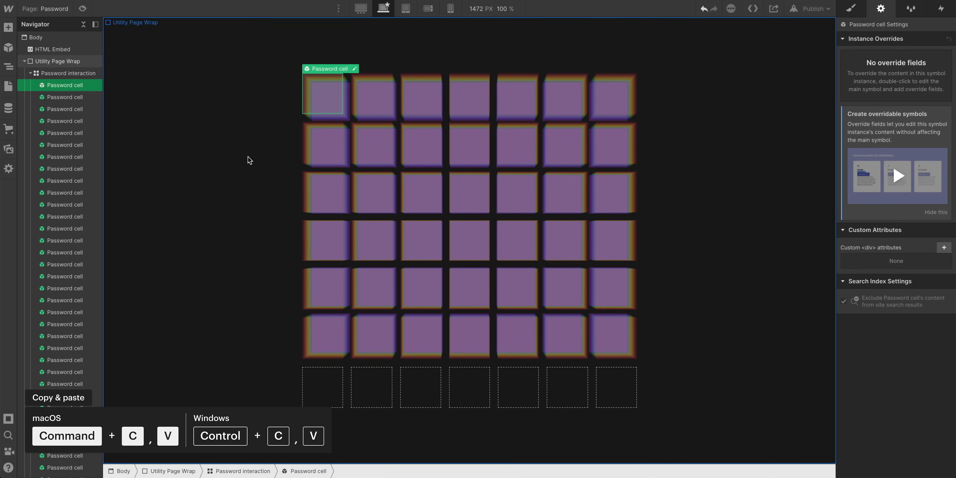
key(super+v)
key(super+v)
key(super+v)
key(super+v)
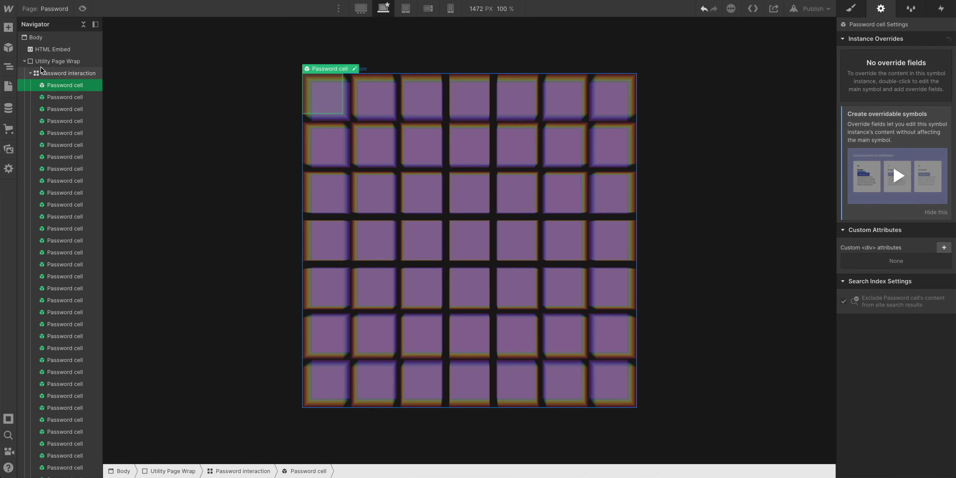
Try an X-axis rotation of about 31deg on the Password interaction grid, then remove it
click(29, 73)
click(36, 74)
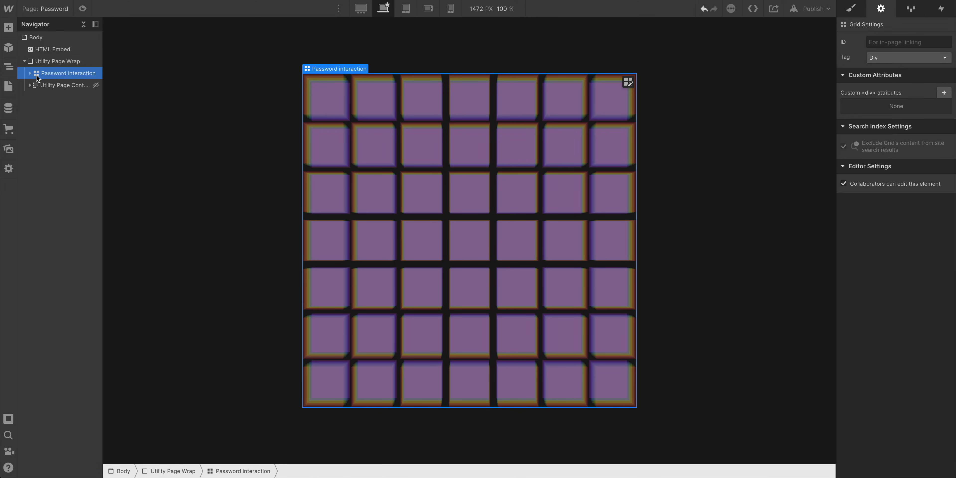
click(851, 8)
scroll(876, 315, down, 15)
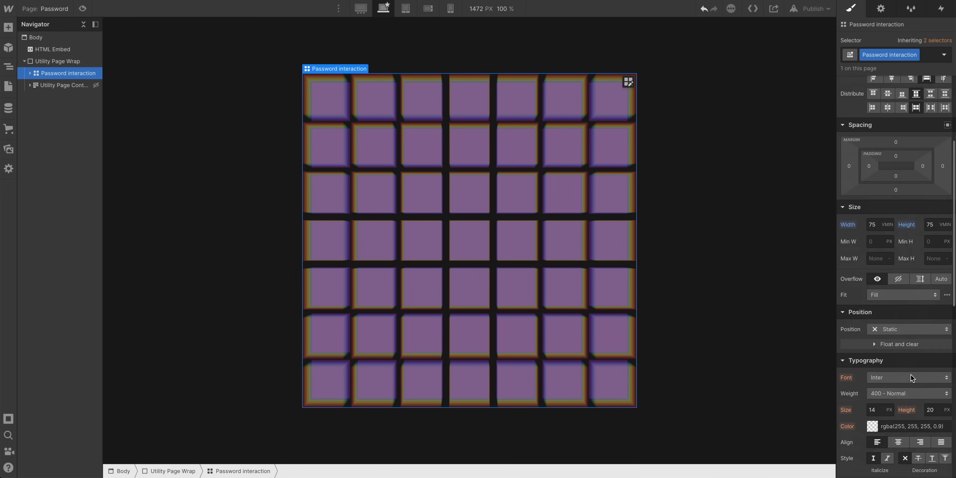
click(946, 394)
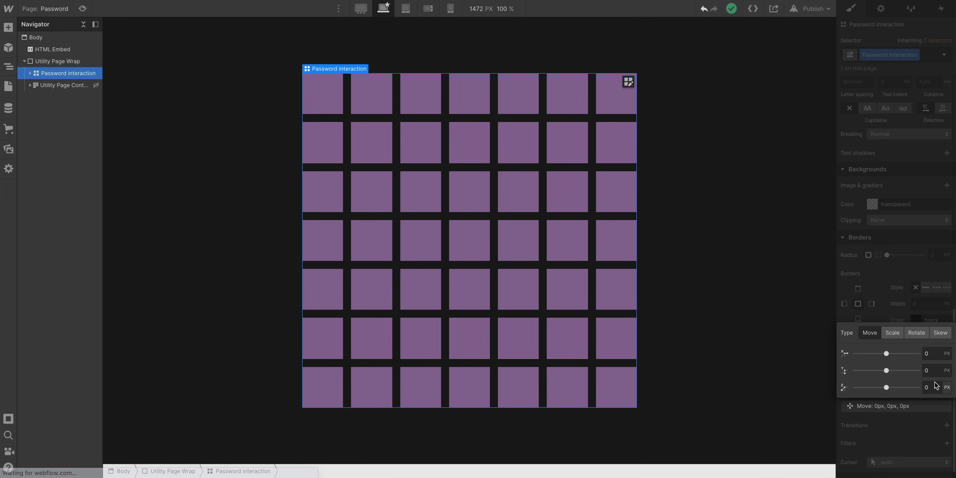
click(916, 332)
mouse_move(889, 354)
mouse_down()
mouse_move(903, 354)
mouse_move(882, 351)
mouse_move(893, 348)
mouse_up()
click(908, 270)
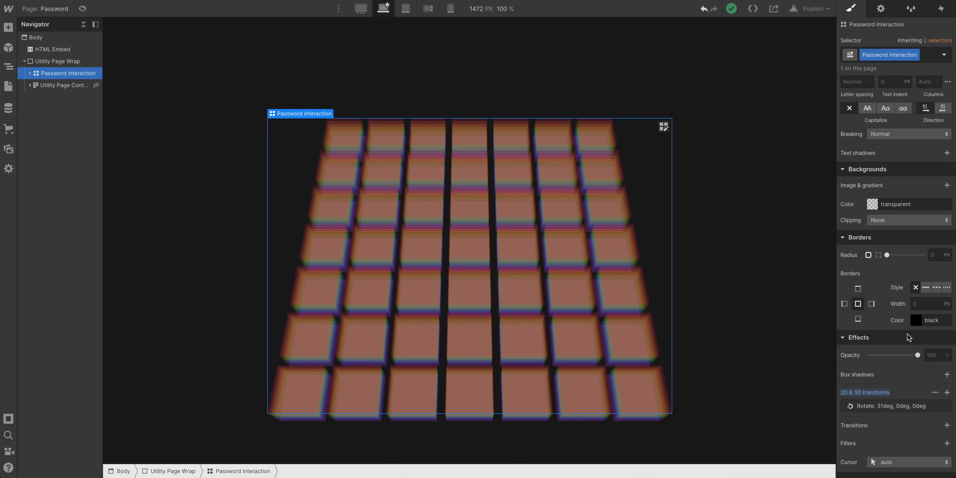
alt+click(873, 392)
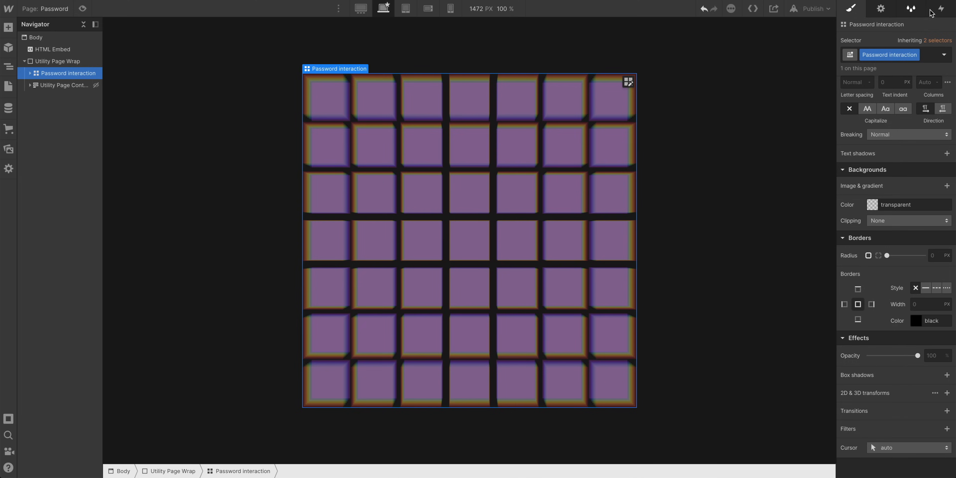
Add a Mouse move in viewport page trigger for desktop only that plays a mouse animation
click(940, 9)
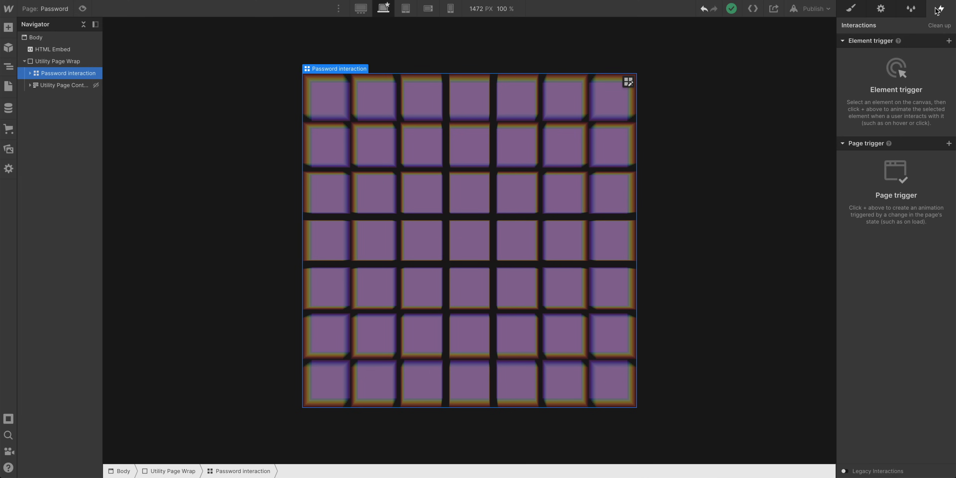
click(949, 144)
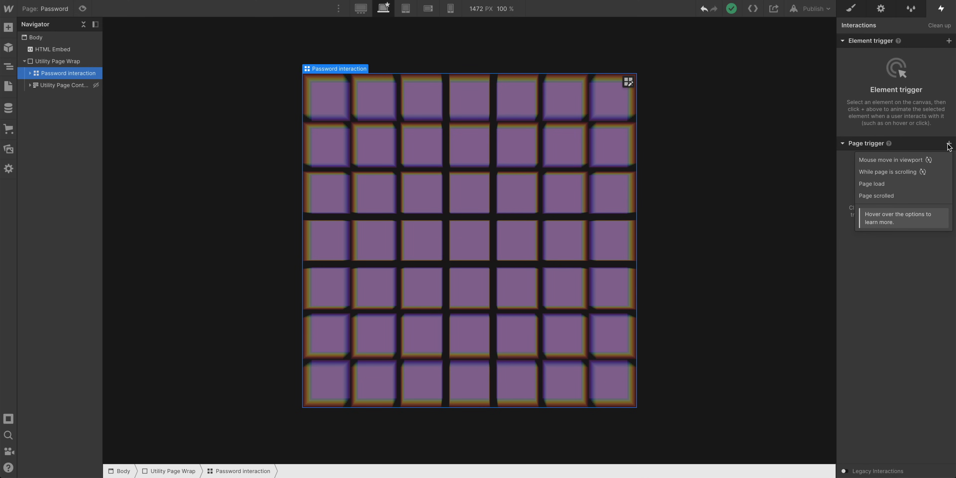
click(925, 160)
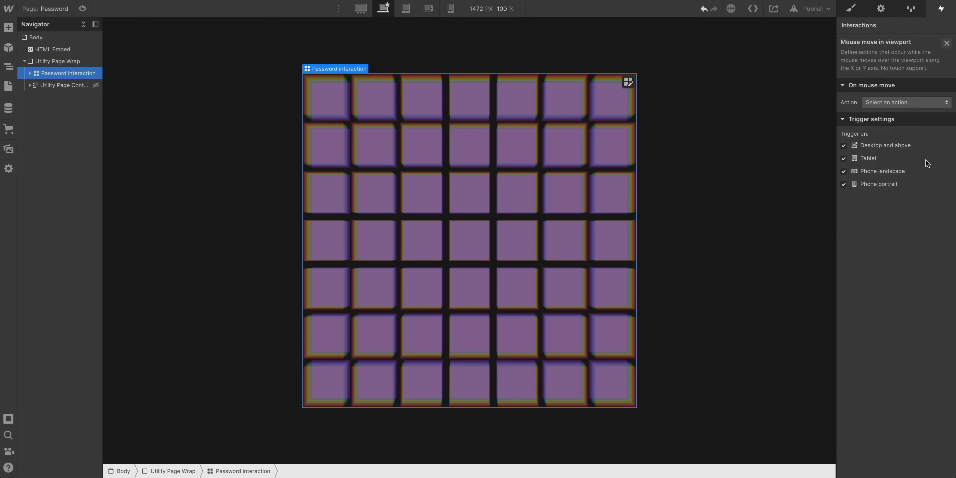
click(864, 159)
click(868, 184)
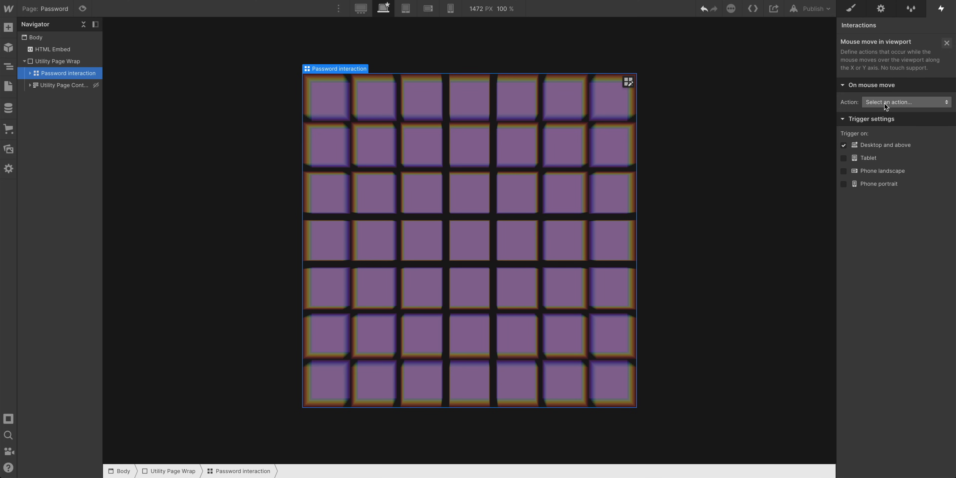
click(884, 103)
click(883, 126)
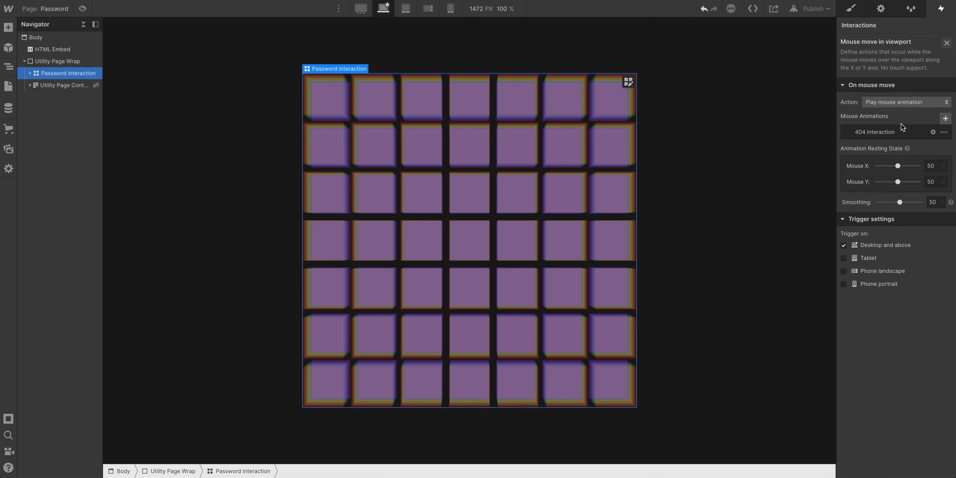
Create a new mouse animation named Password interaction
click(945, 118)
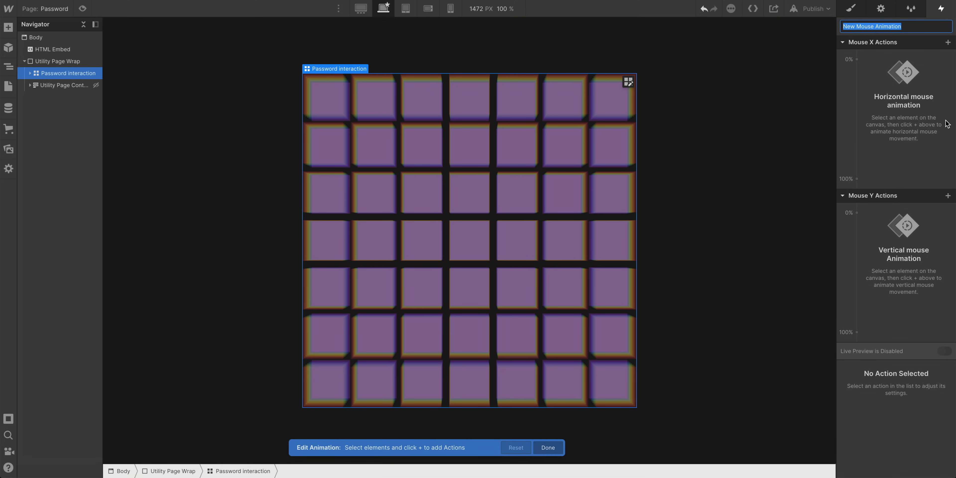
text(Password interaction)
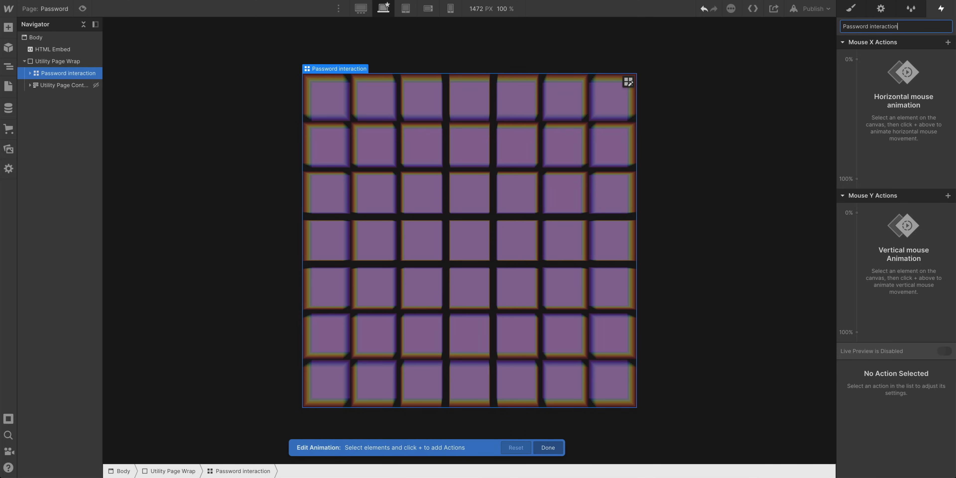
key(Return)
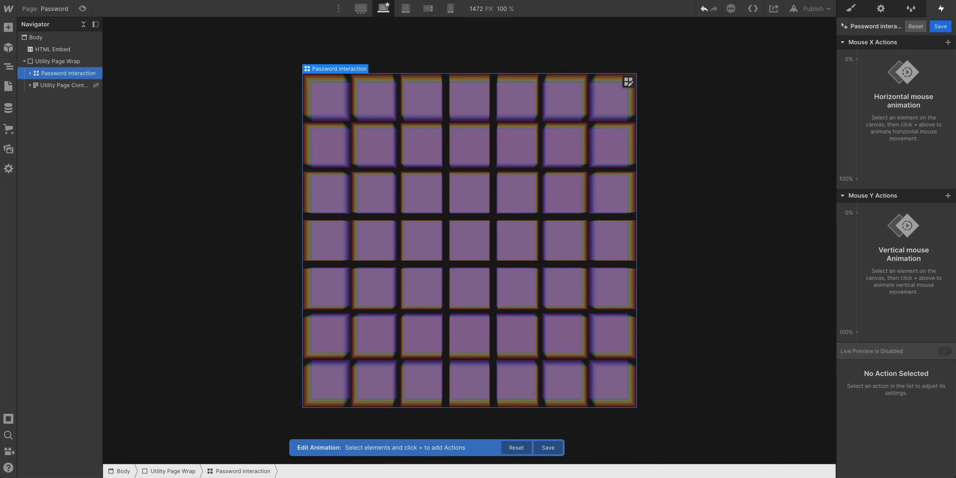
Add a Mouse X Rotate action on the grid with Y rotation -40deg at 0% and 40deg at 100%
click(856, 60)
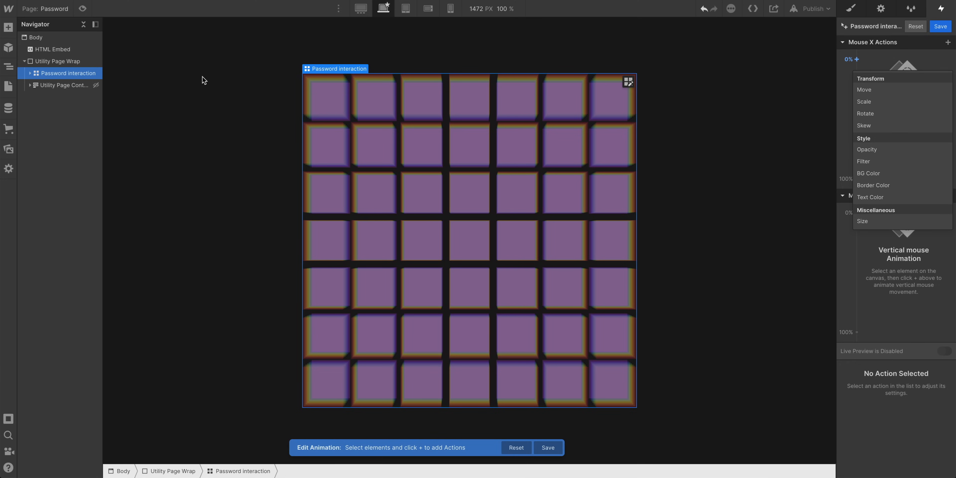
click(865, 113)
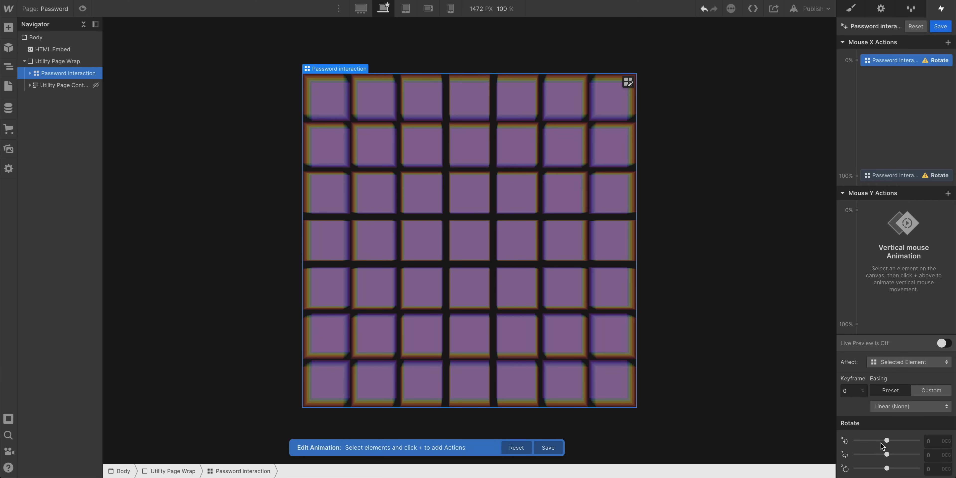
drag(887, 453, 882, 454)
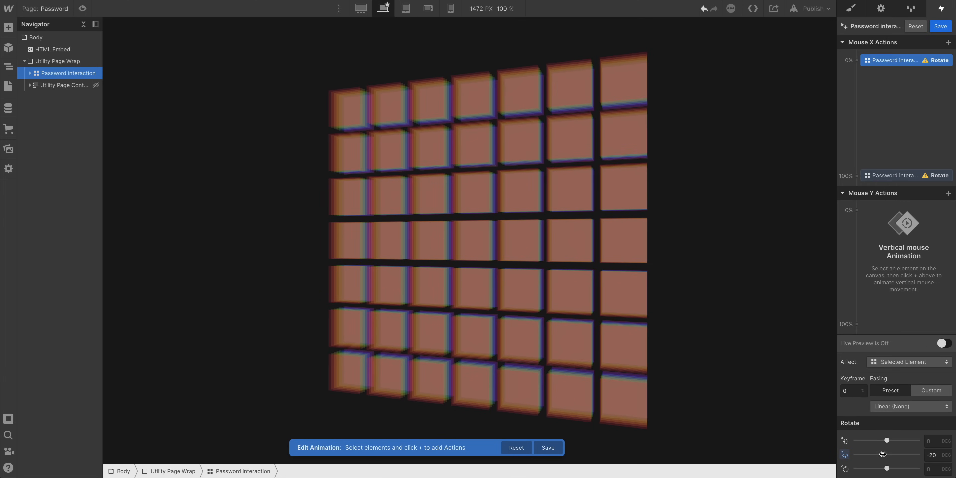
click(936, 452)
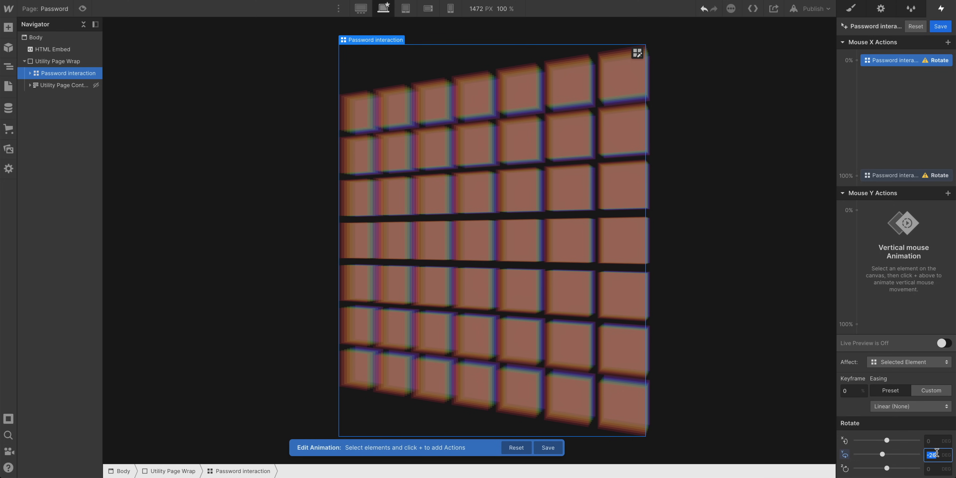
text(-40)
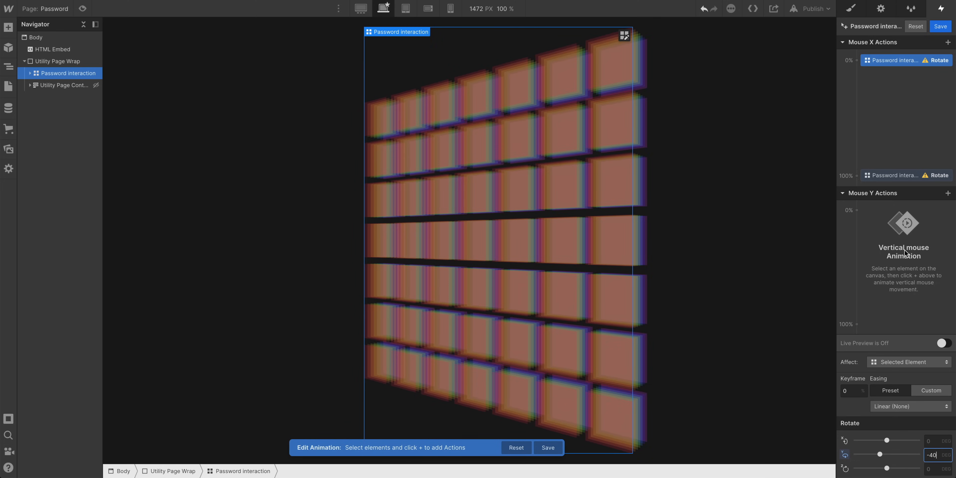
click(899, 177)
click(933, 454)
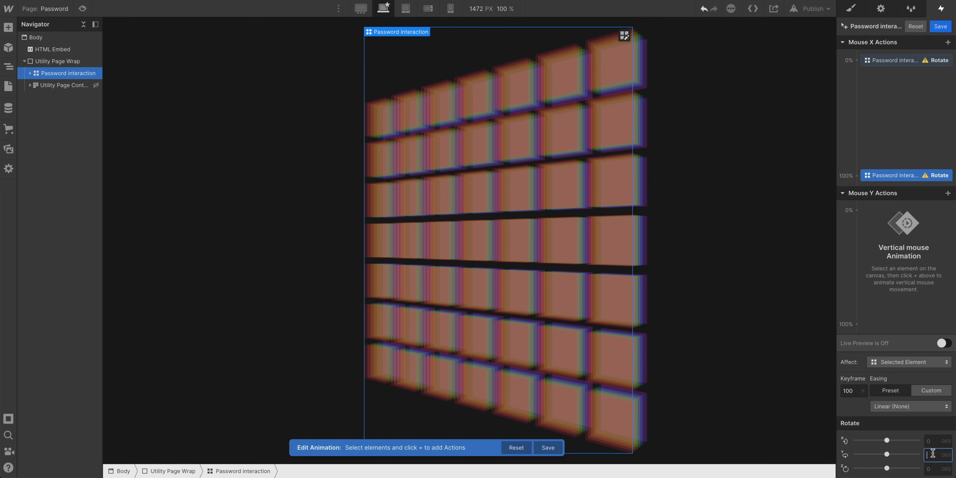
text(40)
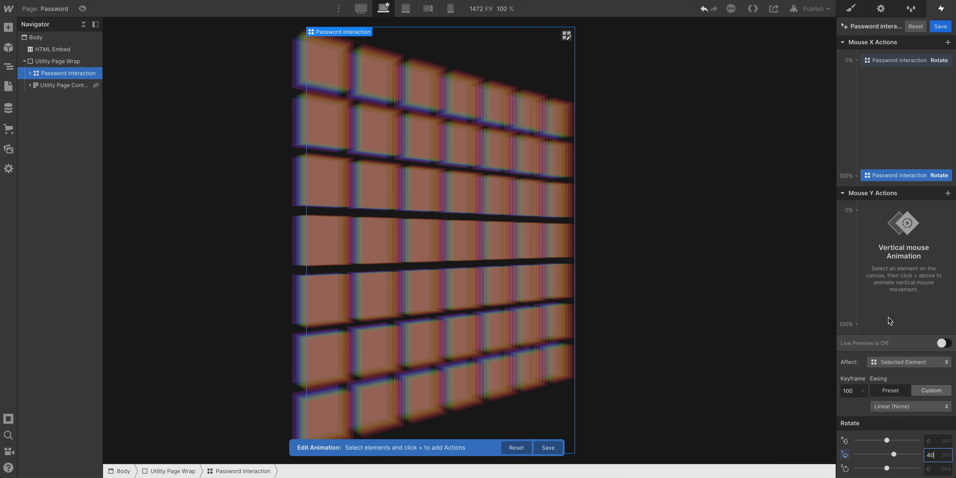
Add a Mouse Y Rotate action on the grid with X rotation 20deg at 0% and -20deg at 100%
click(857, 211)
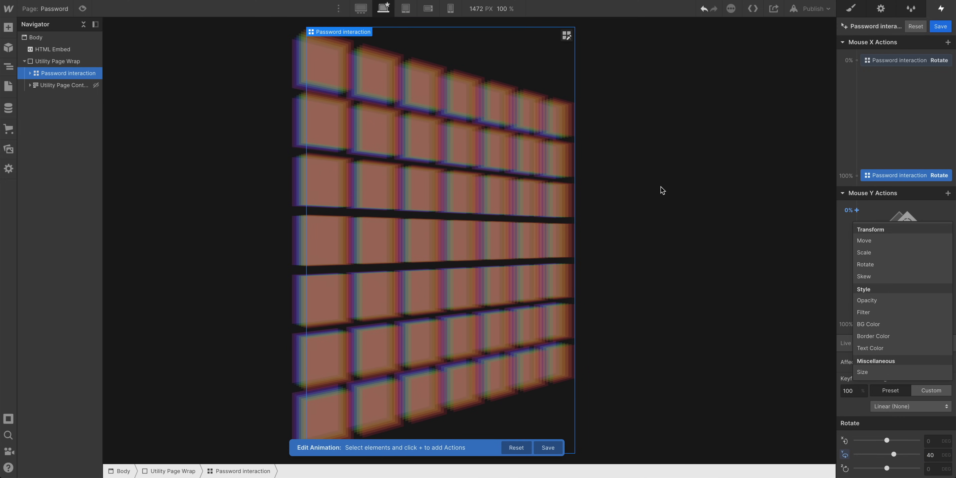
click(861, 264)
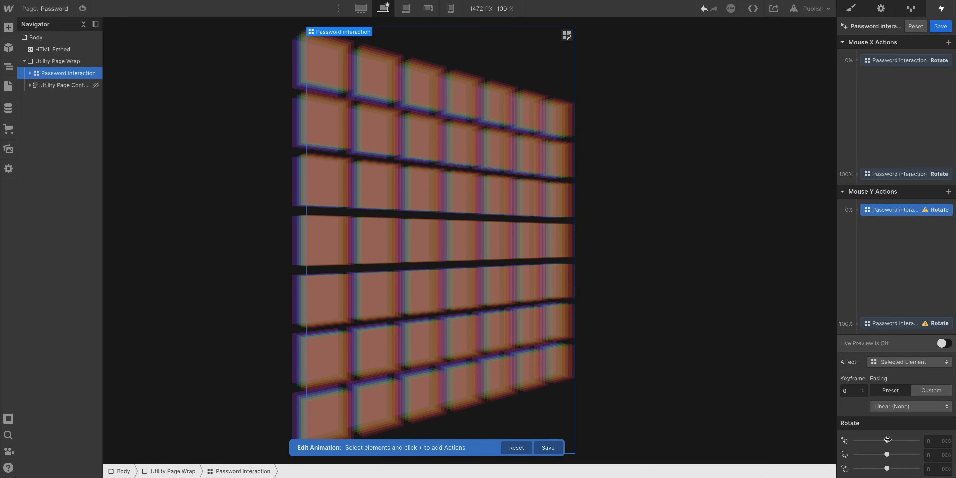
drag(887, 439, 911, 438)
click(926, 440)
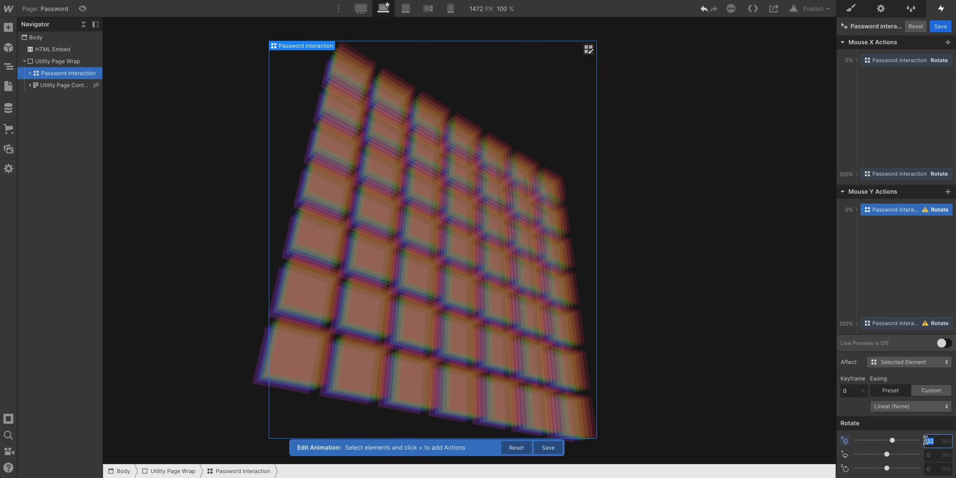
key(Return)
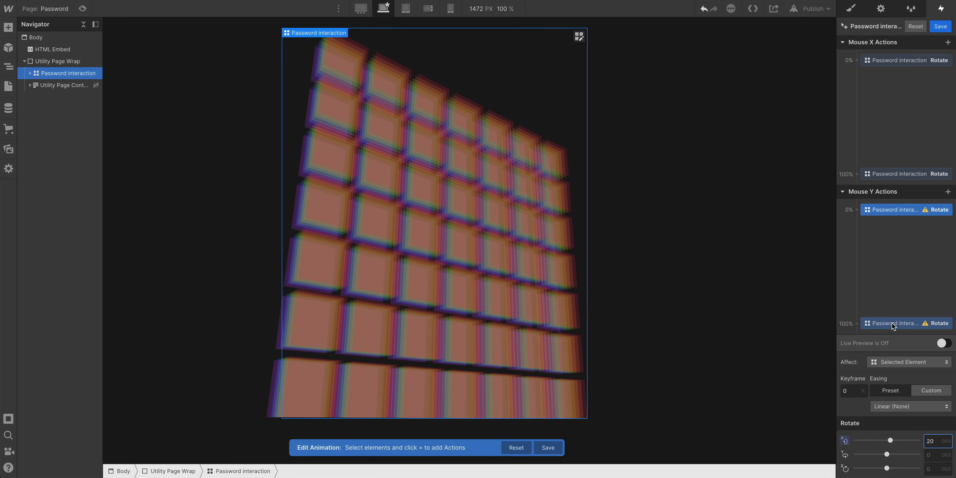
click(905, 323)
click(935, 441)
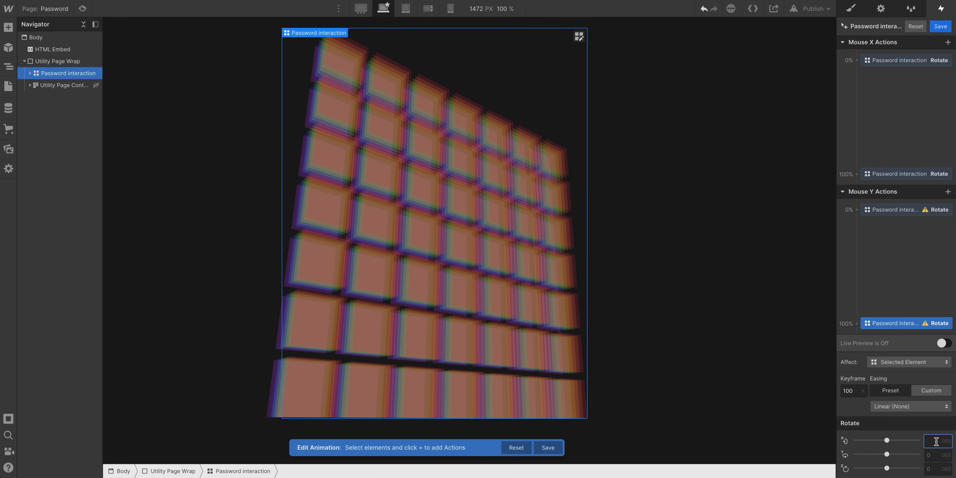
key(Return)
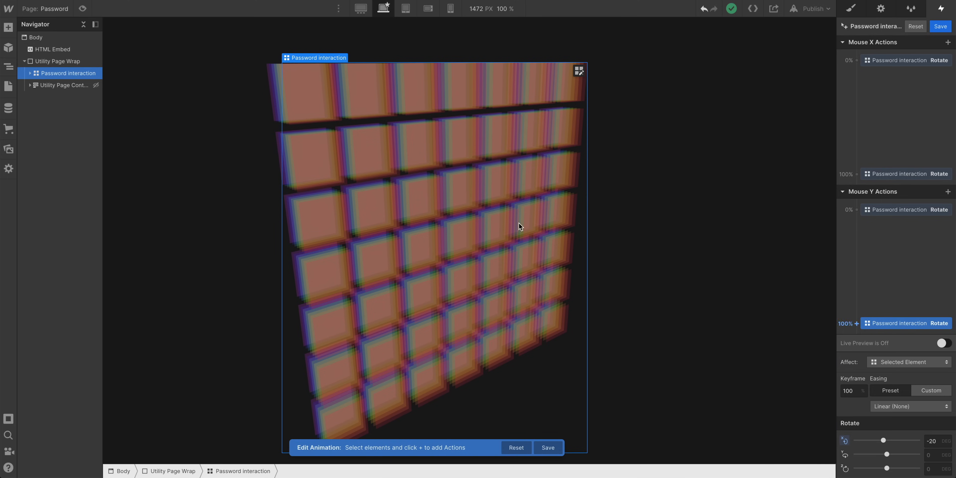
Preview the page to test the mouse-driven grid rotation
click(83, 9)
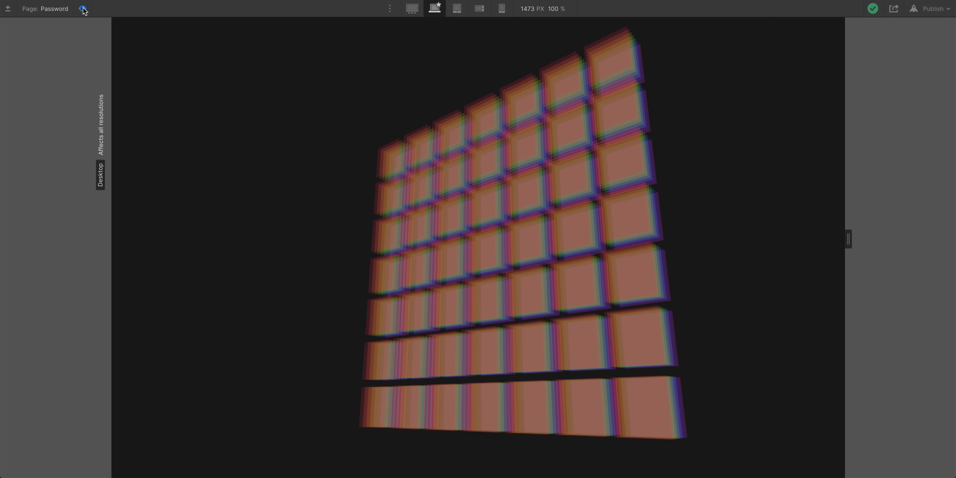
click(82, 8)
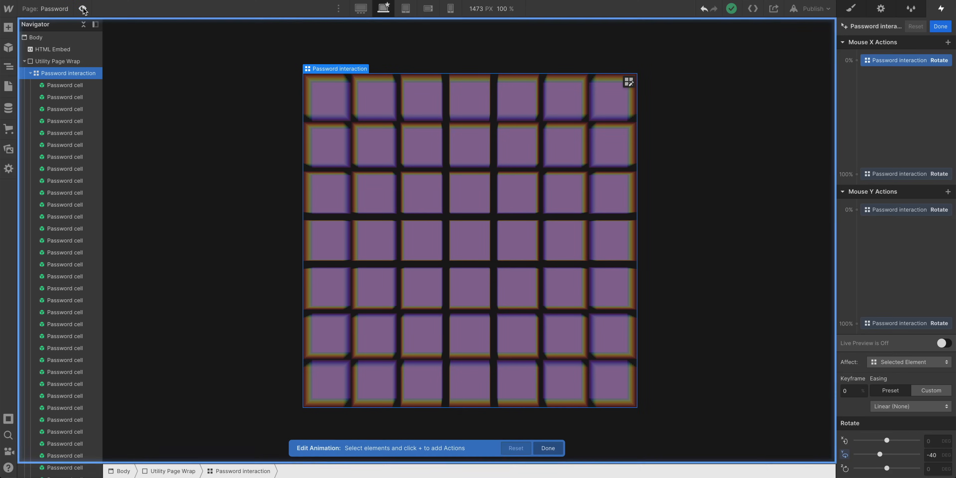
Open the Password cell symbol for editing and set its background colour to black
double_click(59, 84)
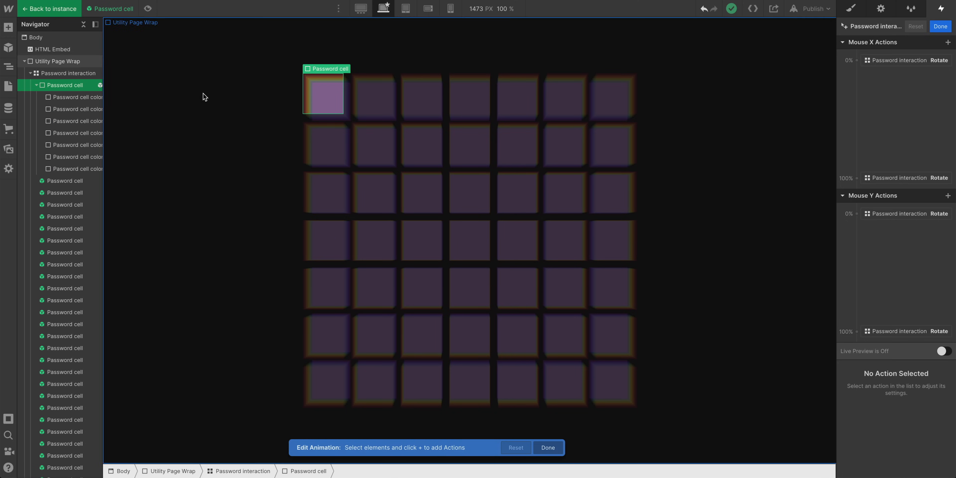
click(940, 26)
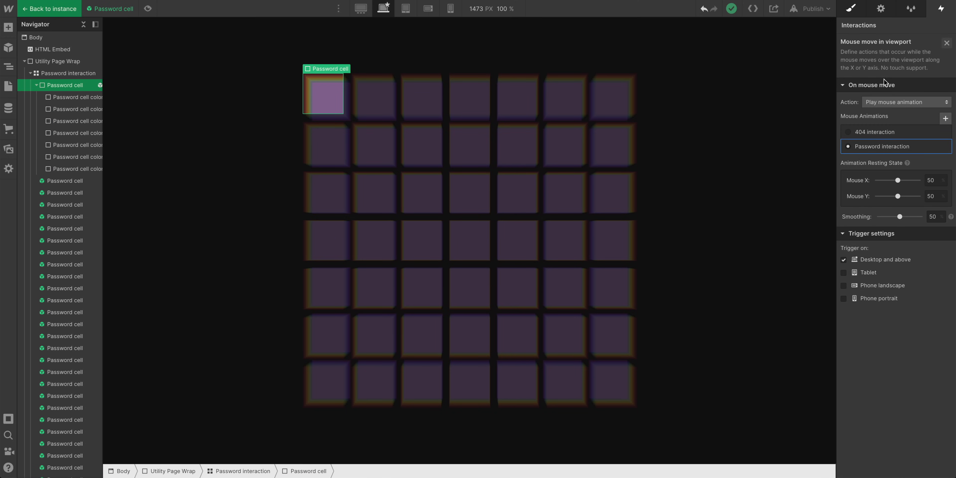
click(851, 9)
scroll(897, 297, down, 10)
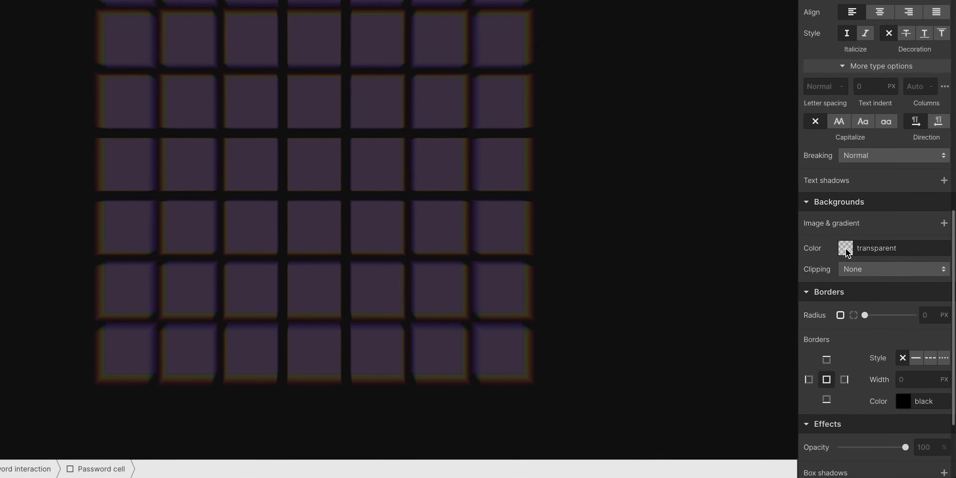
click(865, 289)
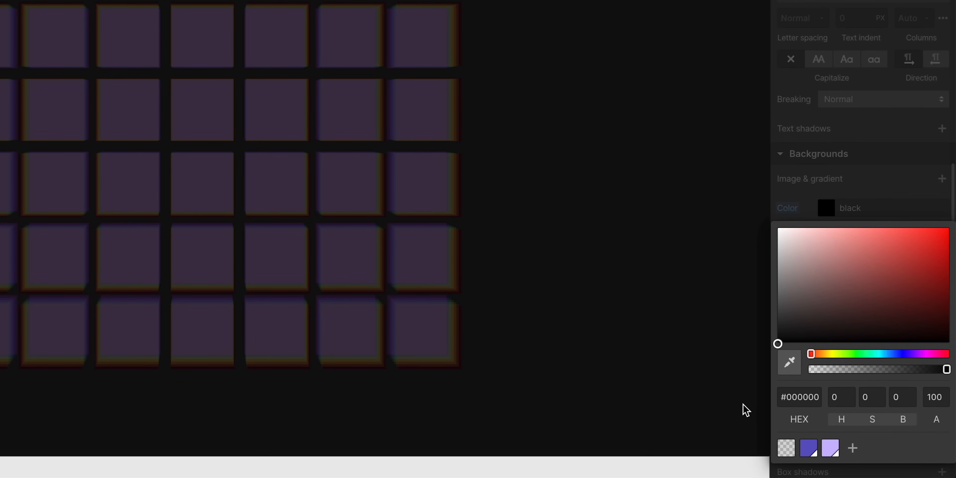
click(901, 204)
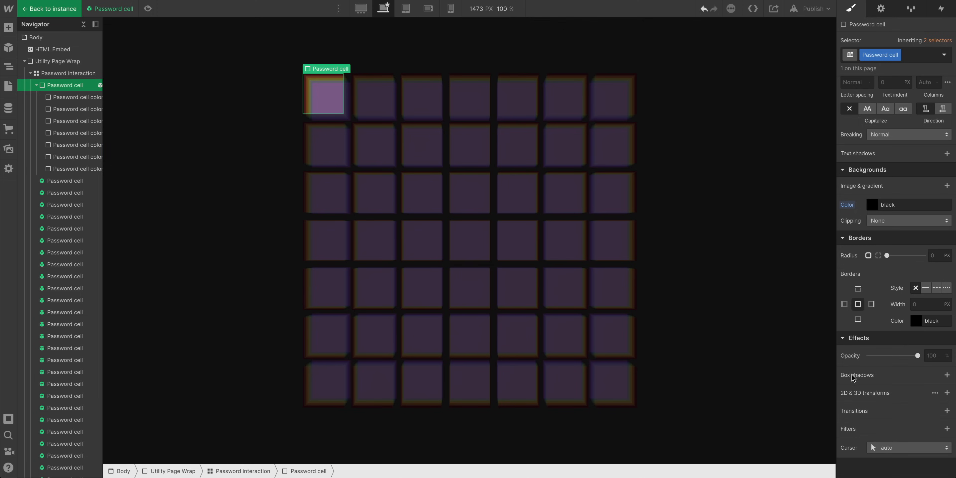
Add a move transform of -1 px along Z to the Password cell color layers and leave the symbol
click(56, 97)
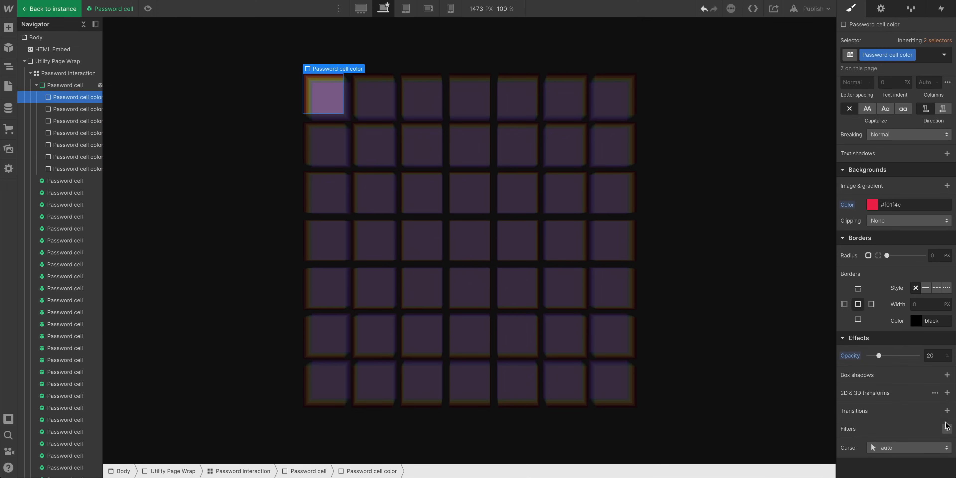
click(947, 393)
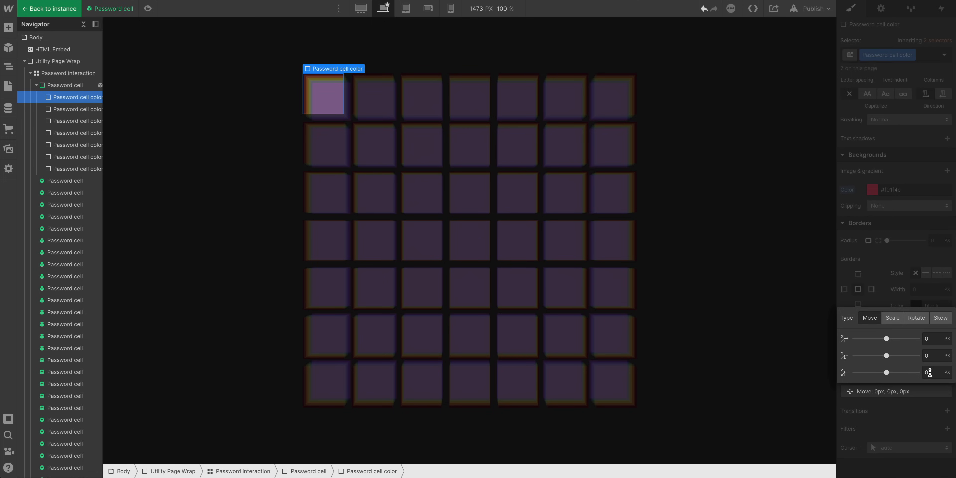
click(928, 372)
text(-1)
key(Return)
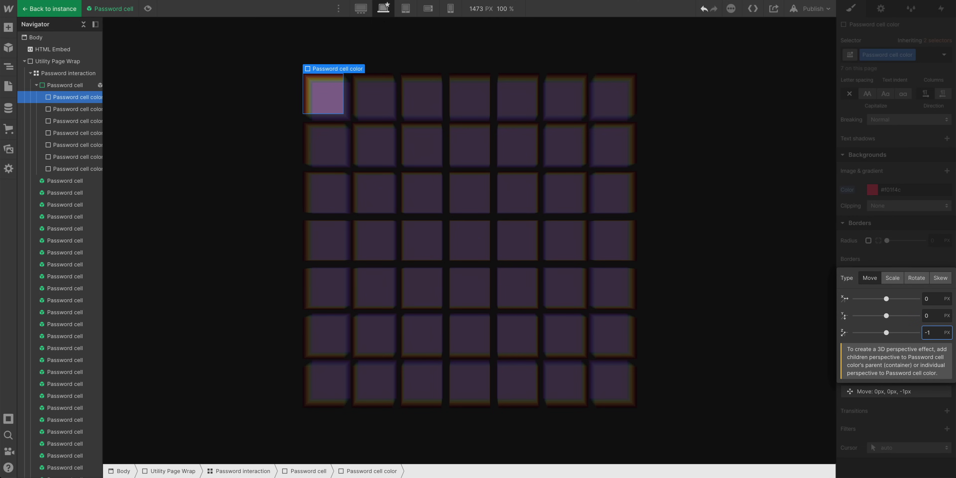
click(924, 230)
click(50, 8)
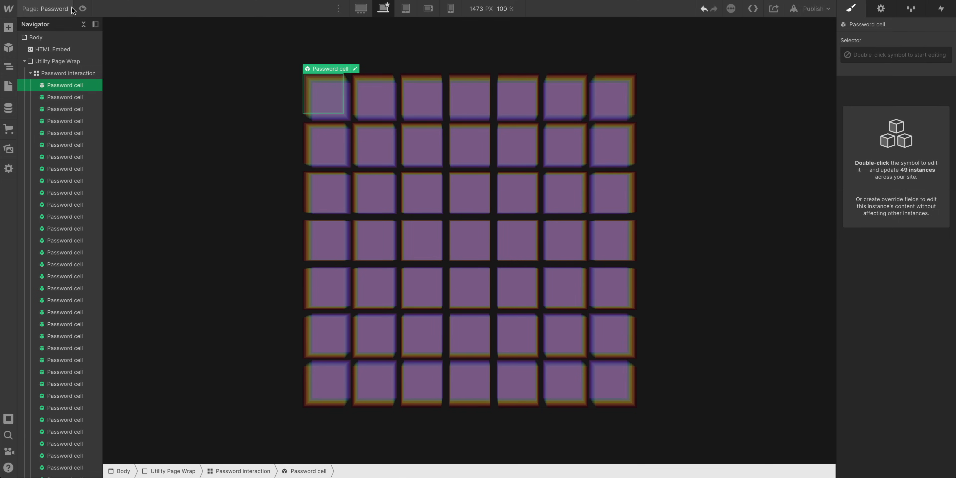
Preview the page to check the layered password cells
click(82, 9)
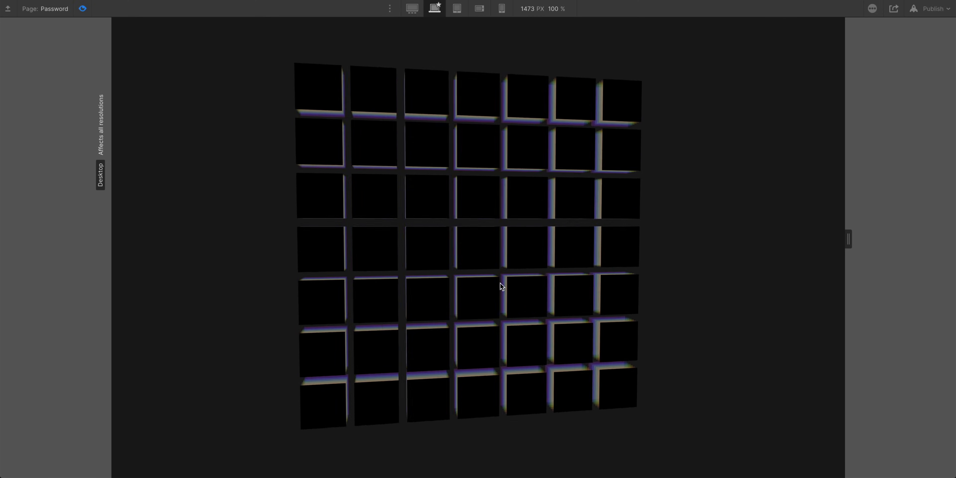
click(81, 8)
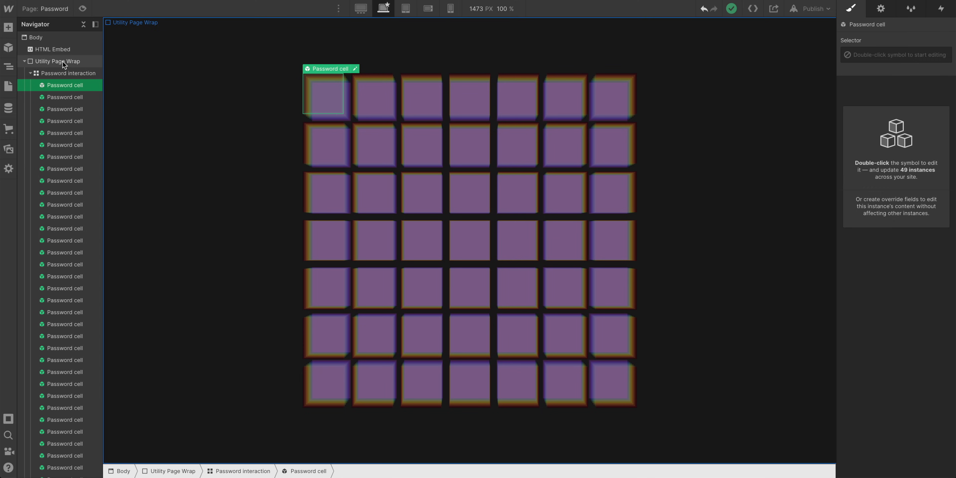
Save the Utility Page Wrap's #171718 background colour as a swatch named Dark dark dark gray blue
click(63, 62)
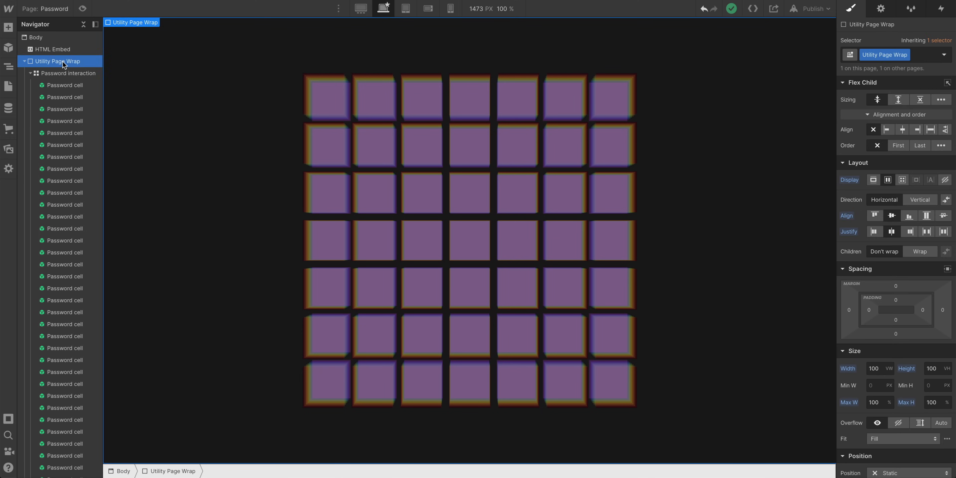
scroll(905, 408, down, 5)
scroll(905, 429, down, 5)
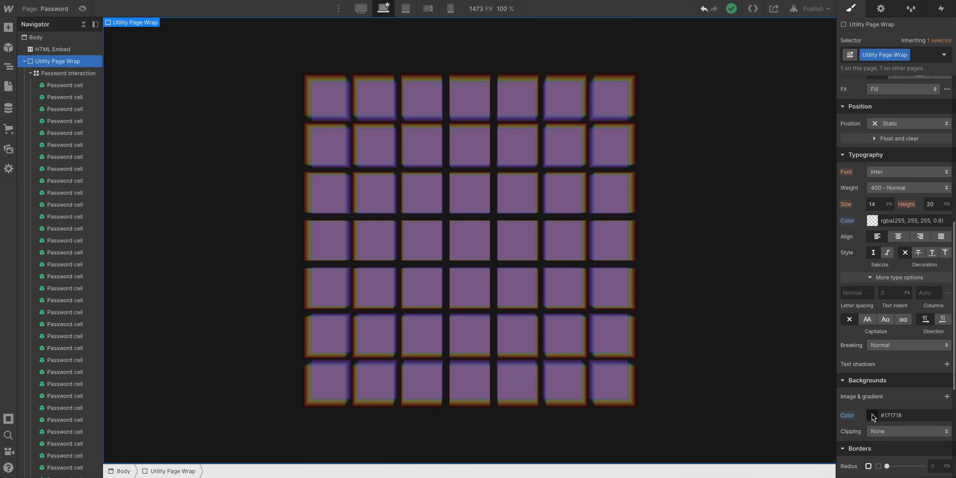
click(872, 415)
click(889, 397)
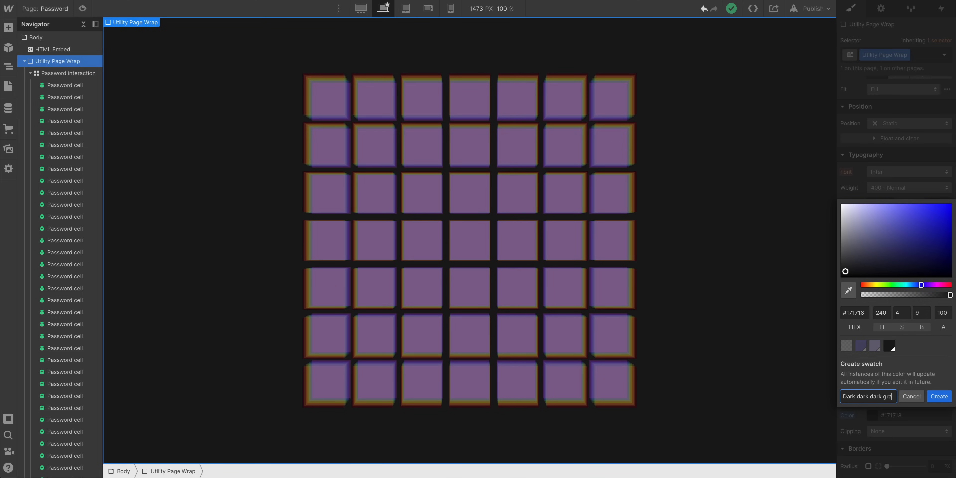
key(Return)
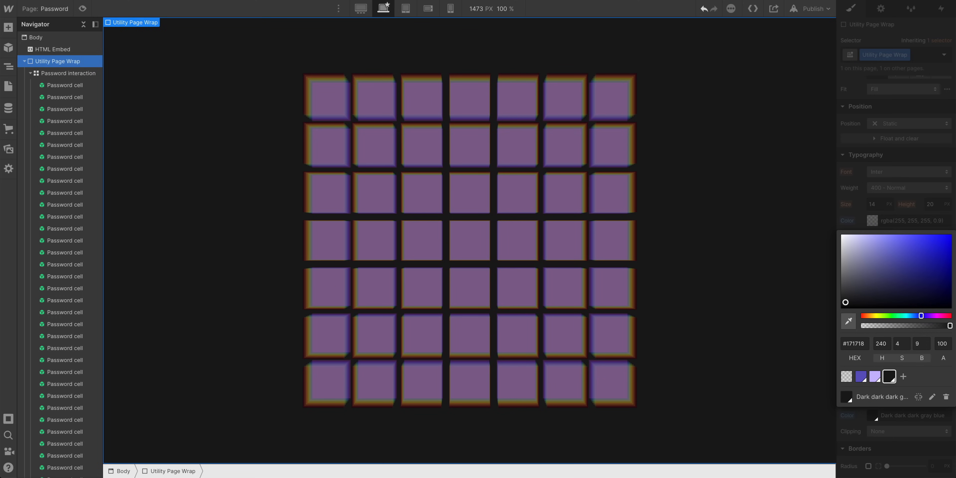
key(Escape)
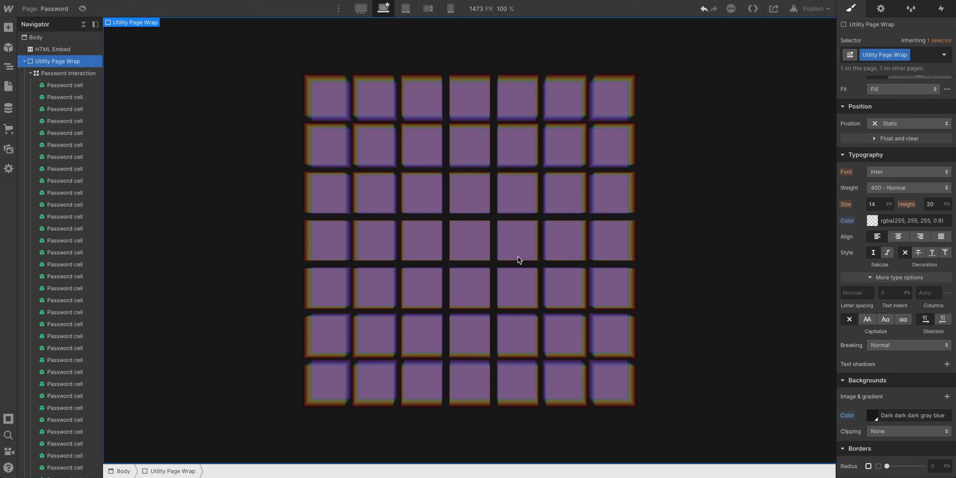
Set the Password cell symbol's background to the Dark dark dark gray blue swatch and leave the symbol
double_click(59, 85)
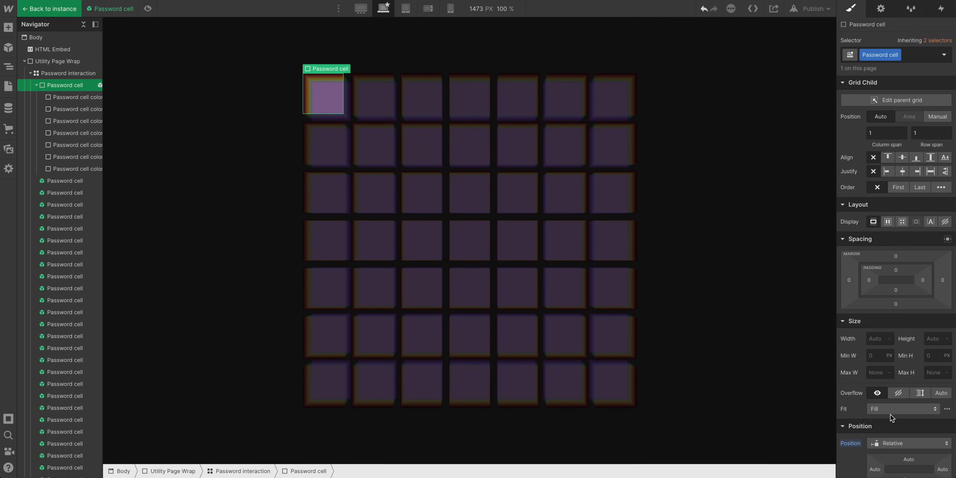
scroll(890, 412, down, 10)
click(873, 385)
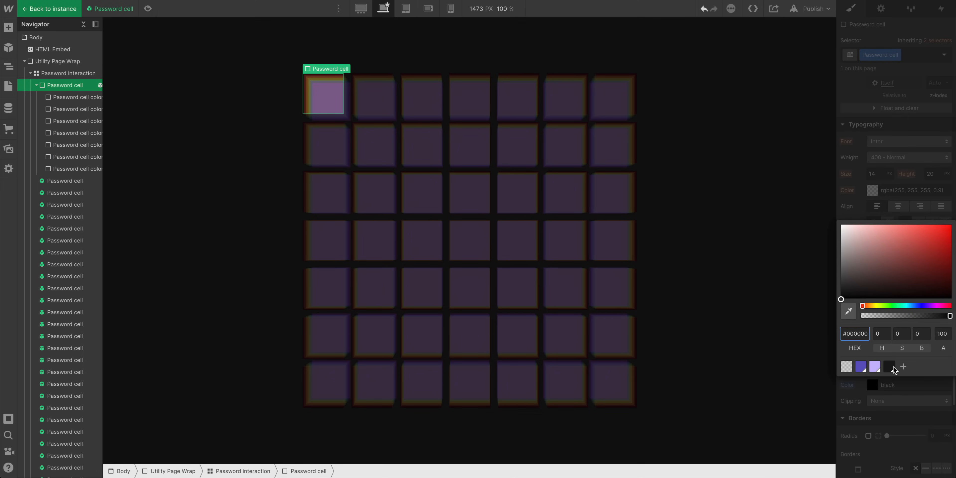
click(891, 368)
click(872, 196)
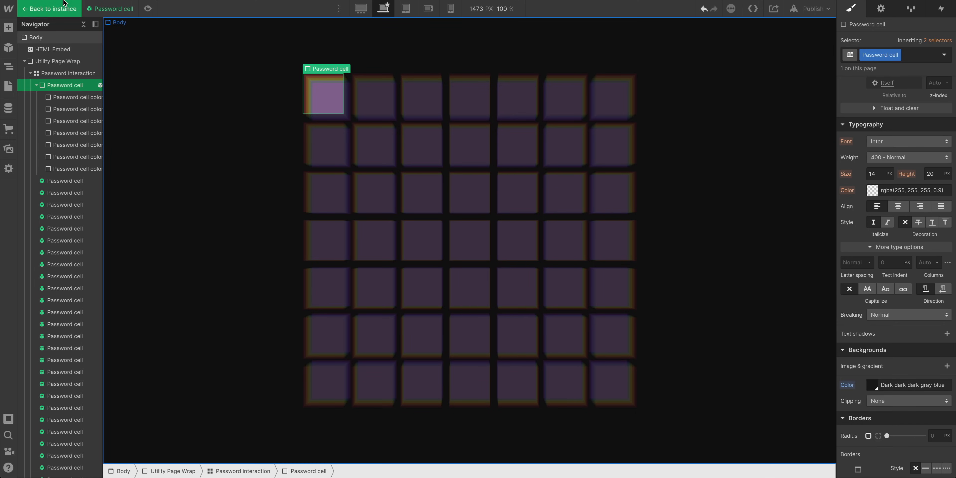
click(64, 7)
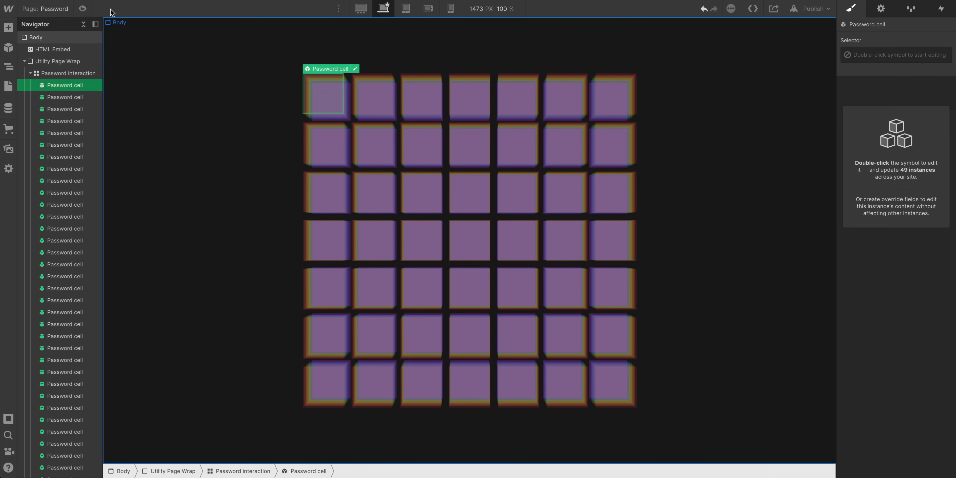
Preview the page to check the recoloured grid
click(86, 8)
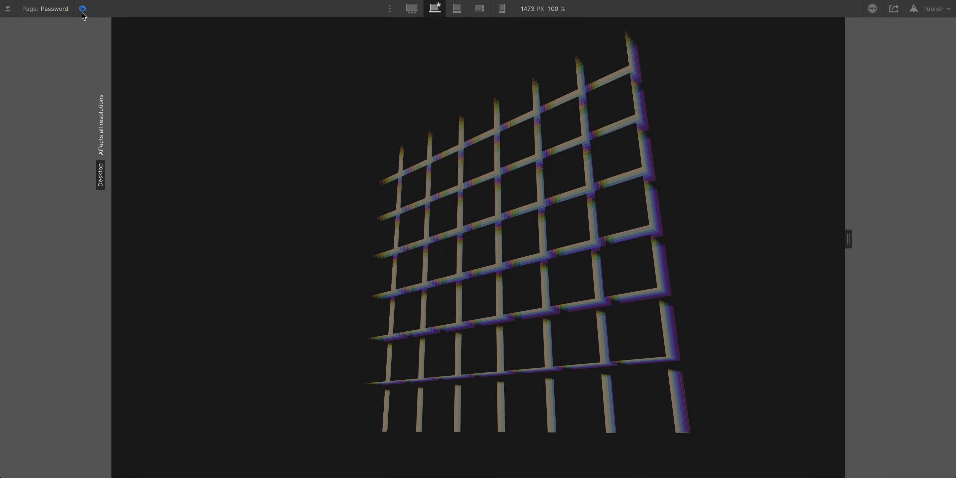
key(super+shift+p)
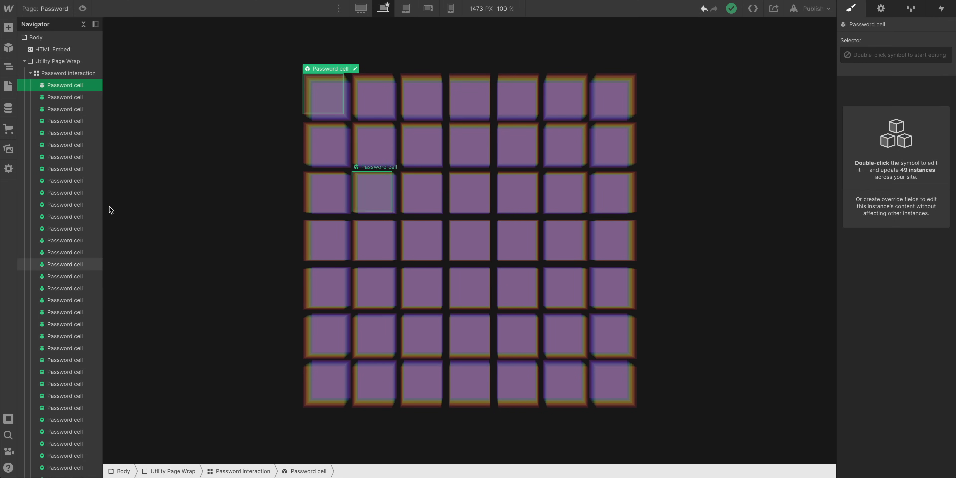
Add a scale transform to the Password cell symbol with Z scale 6 and leave the symbol
double_click(51, 85)
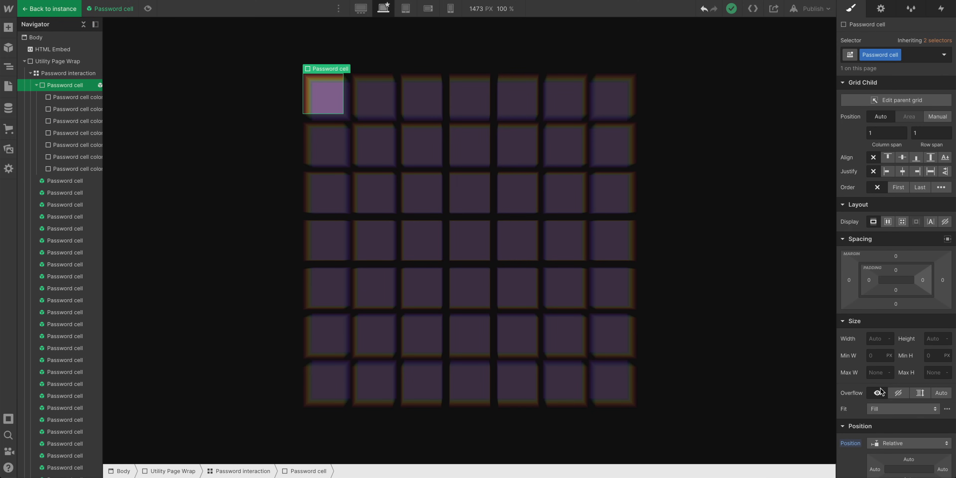
scroll(881, 388, down, 5)
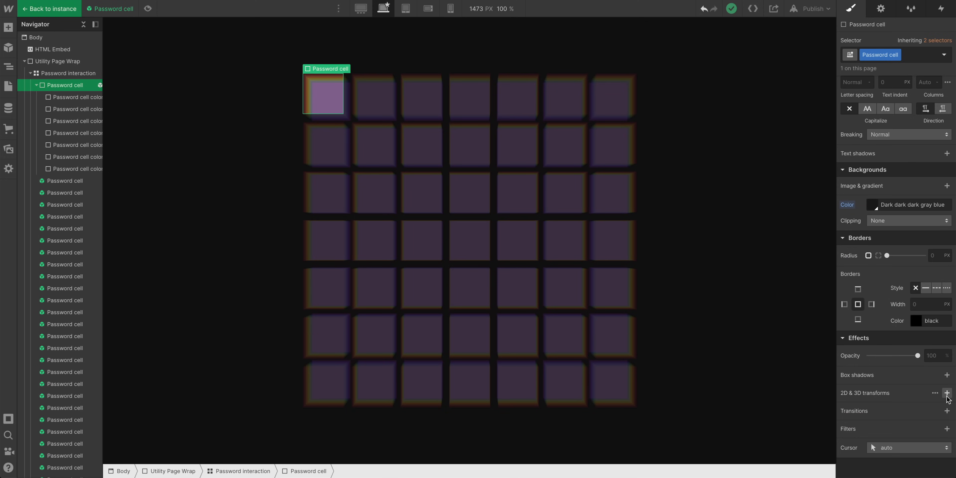
click(947, 393)
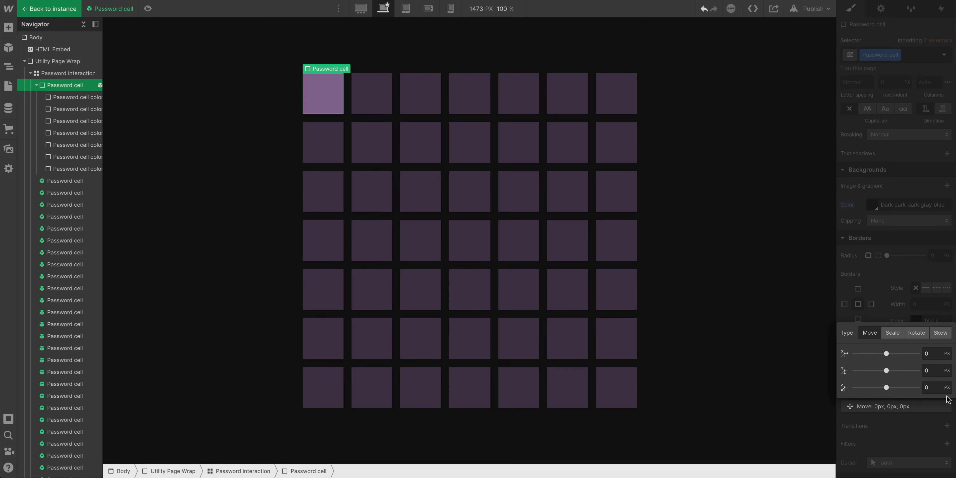
click(892, 333)
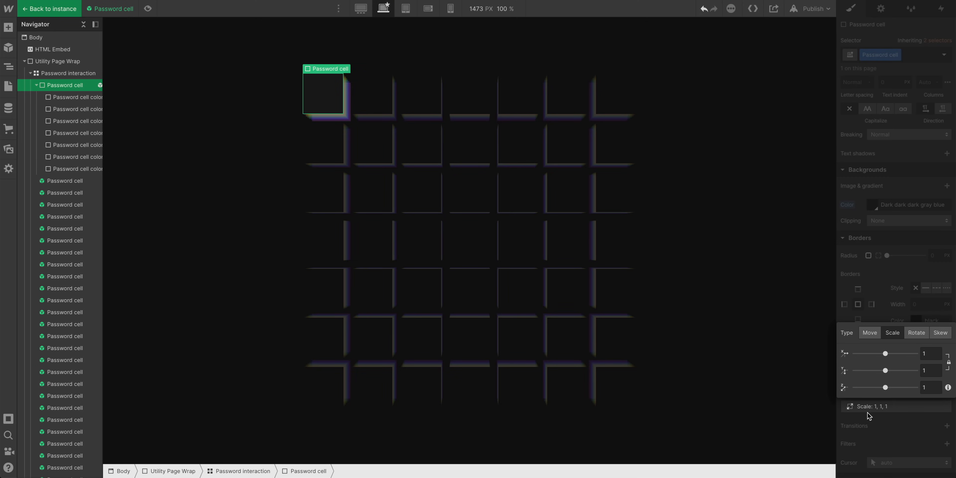
drag(885, 387, 892, 387)
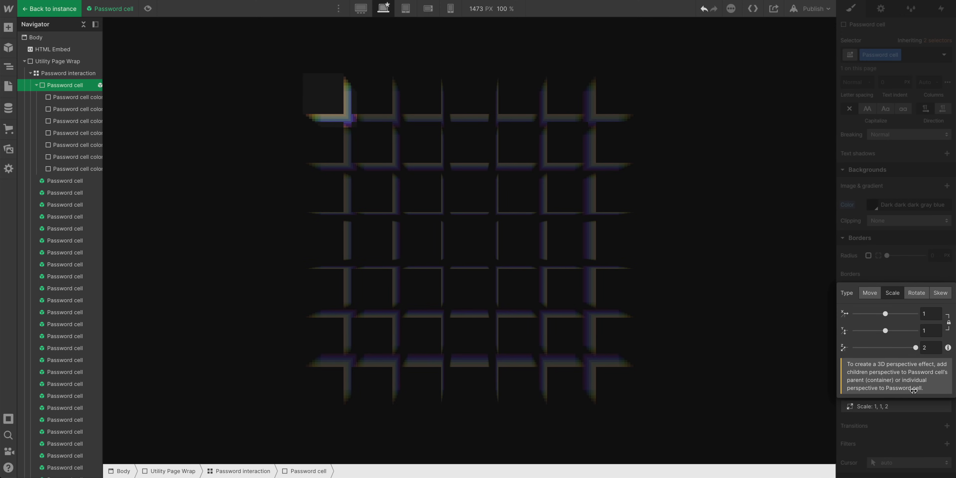
mouse_move(929, 348)
mouse_down()
mouse_move(929, 224)
mouse_move(939, 359)
mouse_up()
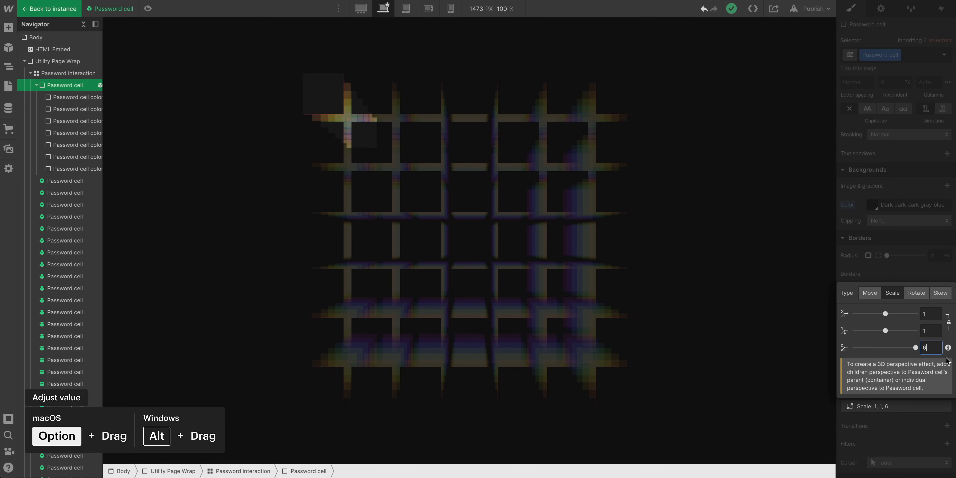
click(49, 9)
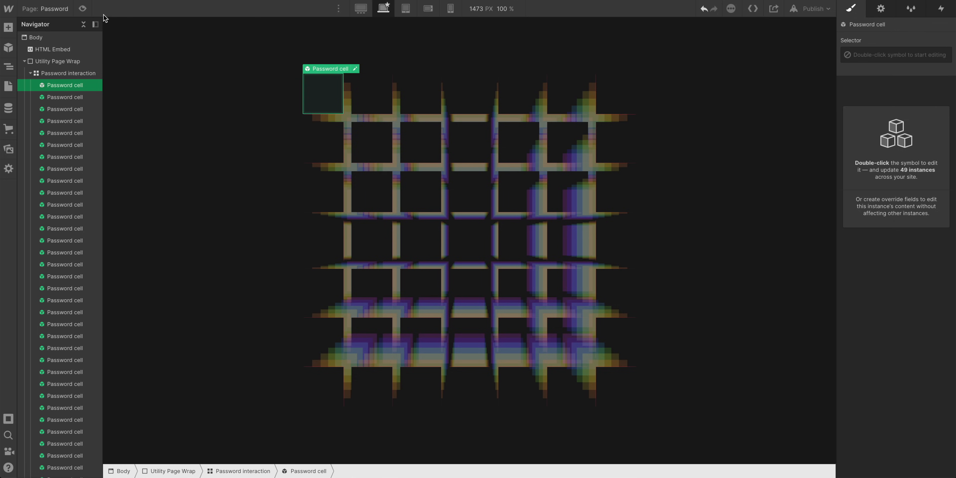
Preview the page to check the deepened cells
click(87, 7)
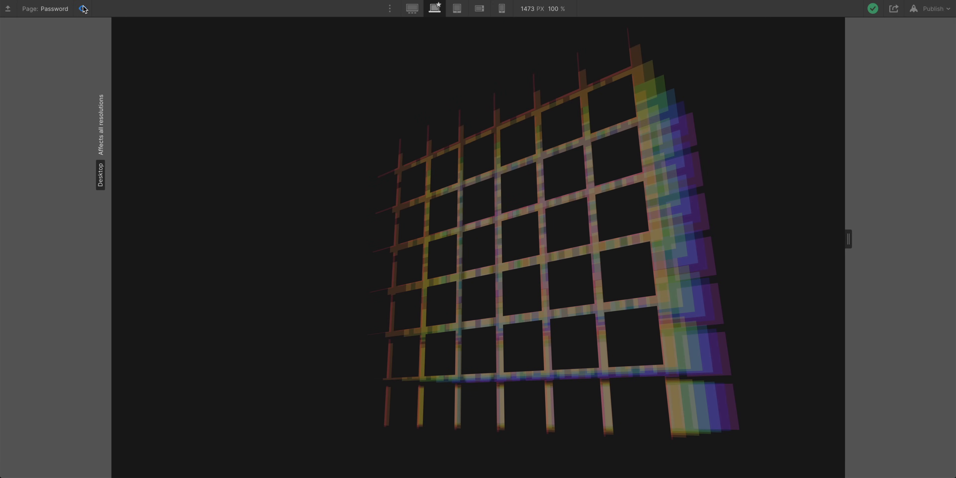
click(82, 8)
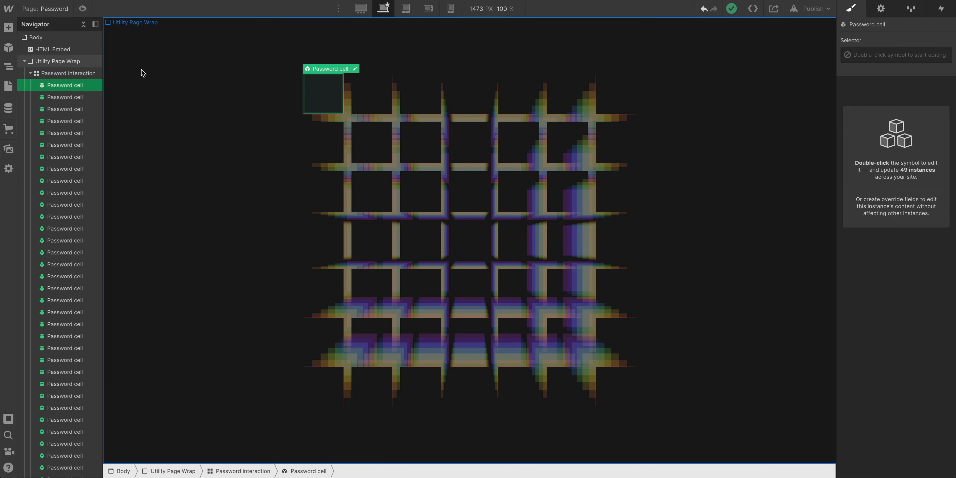
Reset the Utility Page Content's display setting so the password form shows again
click(29, 74)
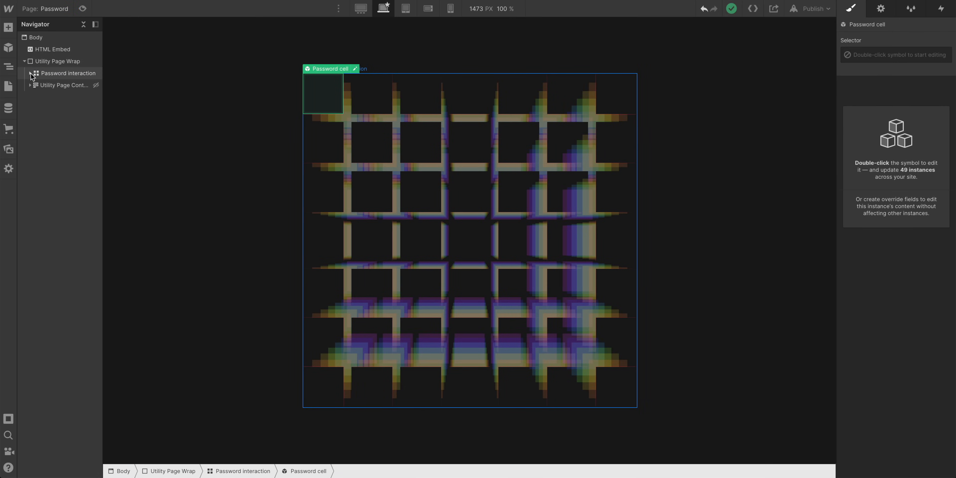
click(53, 86)
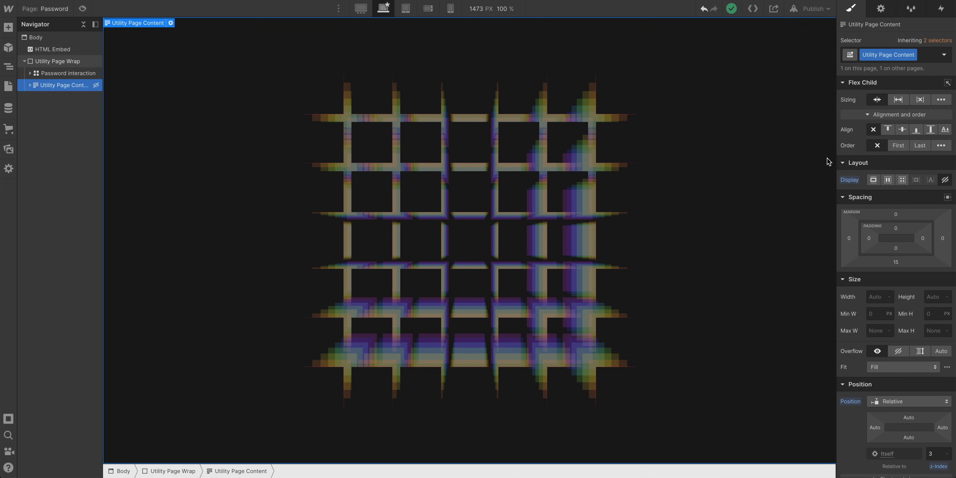
click(855, 185)
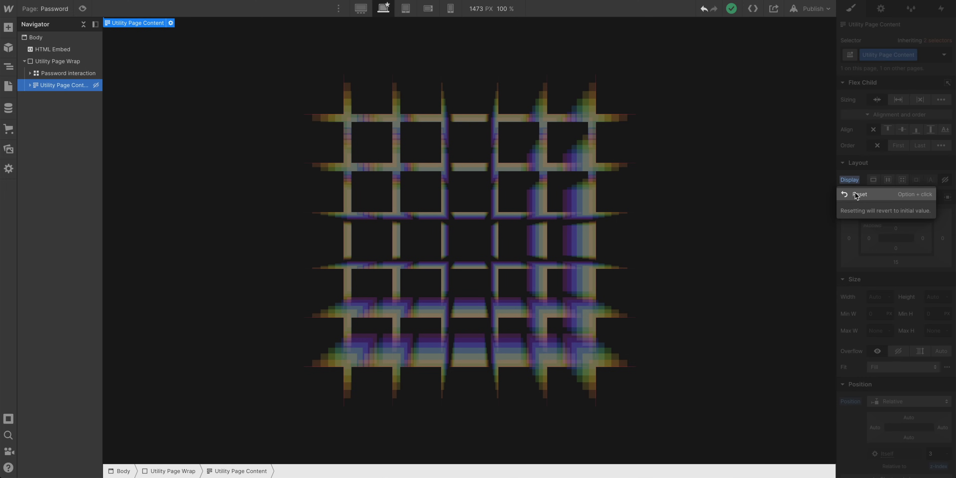
click(854, 195)
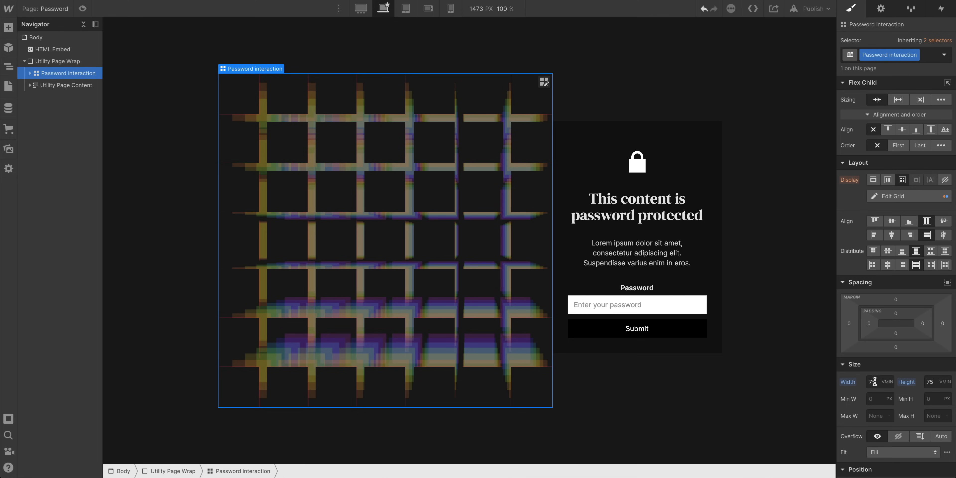
Set the Password interaction grid's position to Absolute so it sits behind the password form
scroll(881, 386, down, 5)
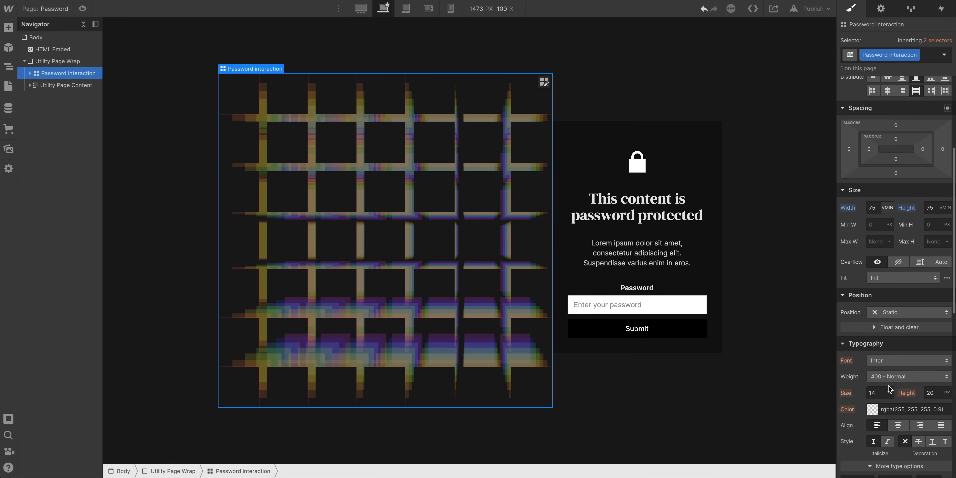
click(908, 315)
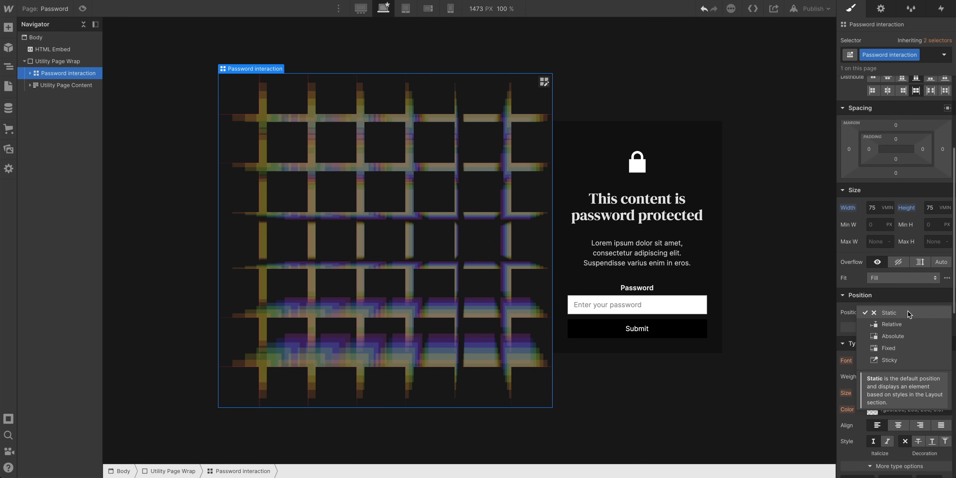
click(910, 336)
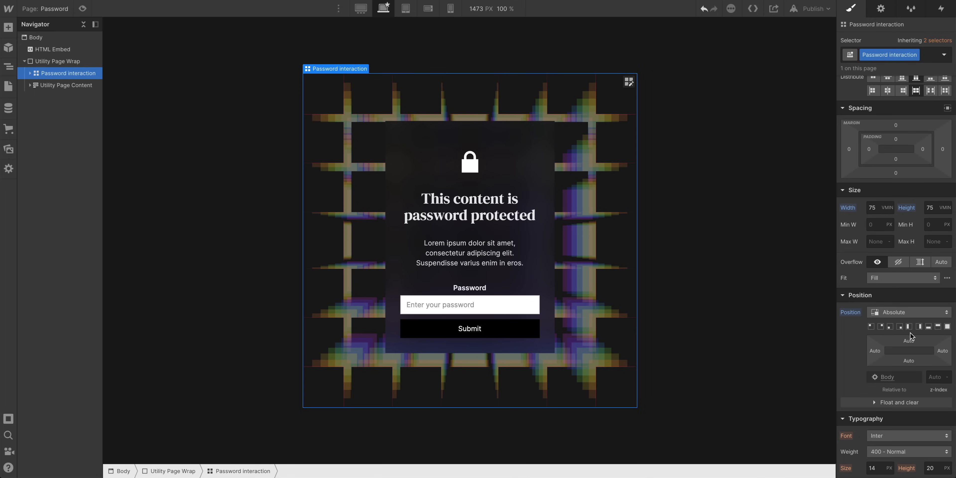
click(63, 86)
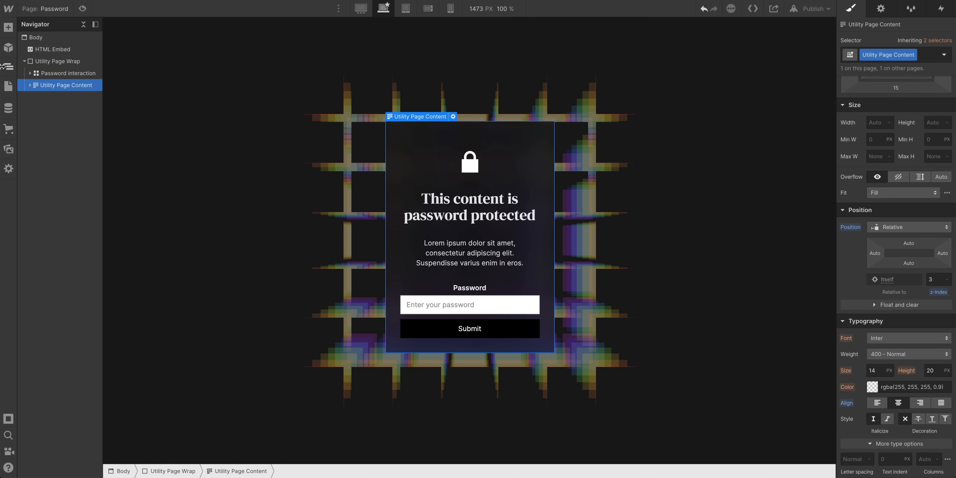
click(53, 75)
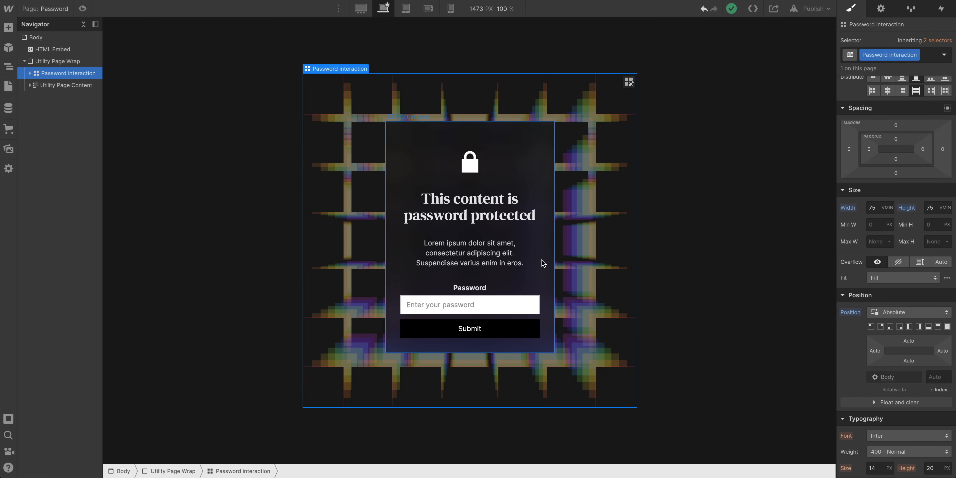
Preview the page to check the grid sitting behind the password form
click(82, 9)
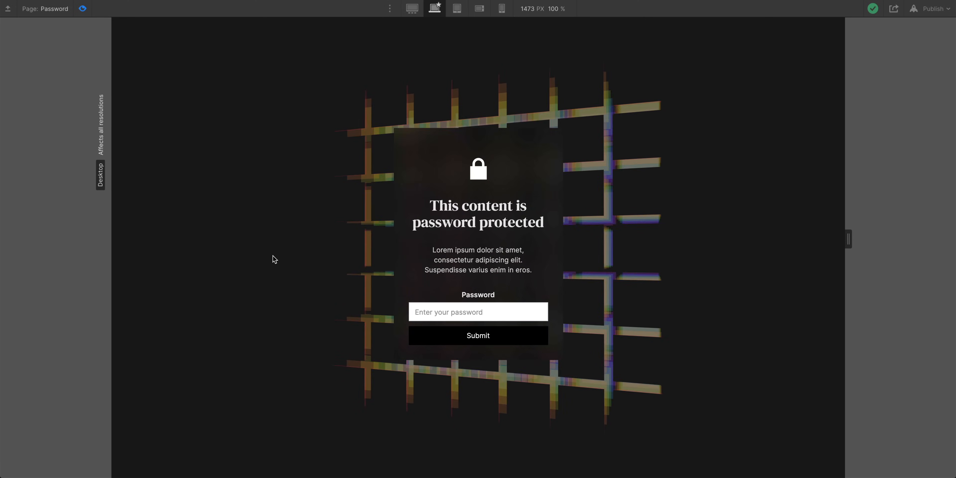
click(82, 10)
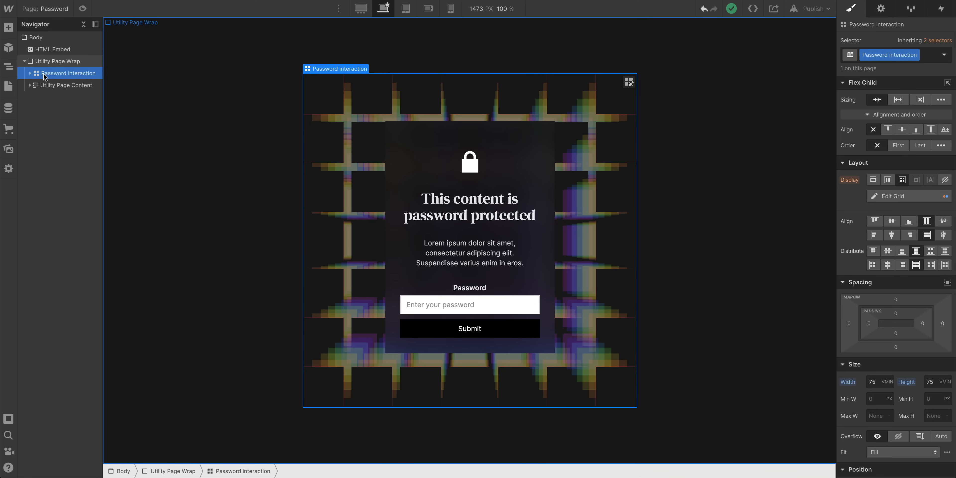
Open the Password cell symbol, set the first Password cell color layer's opacity to 50%, and leave the symbol
click(29, 73)
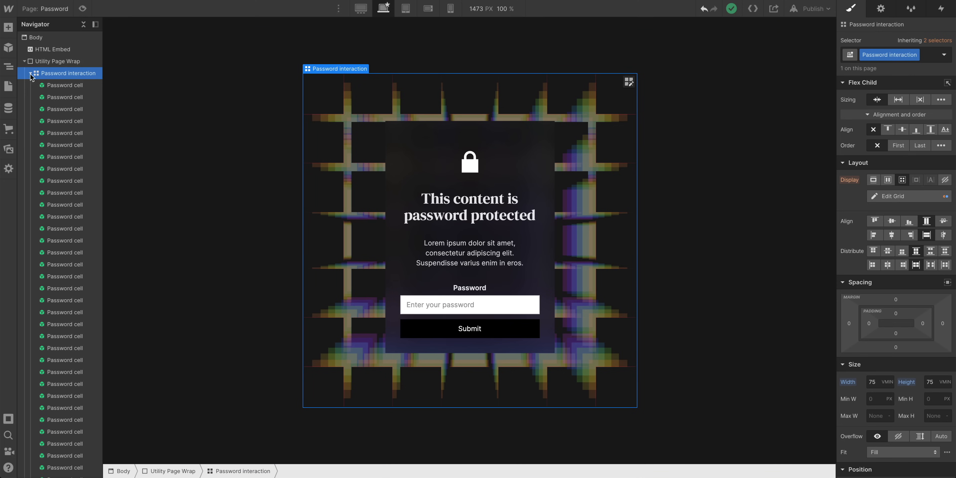
double_click(75, 85)
click(72, 97)
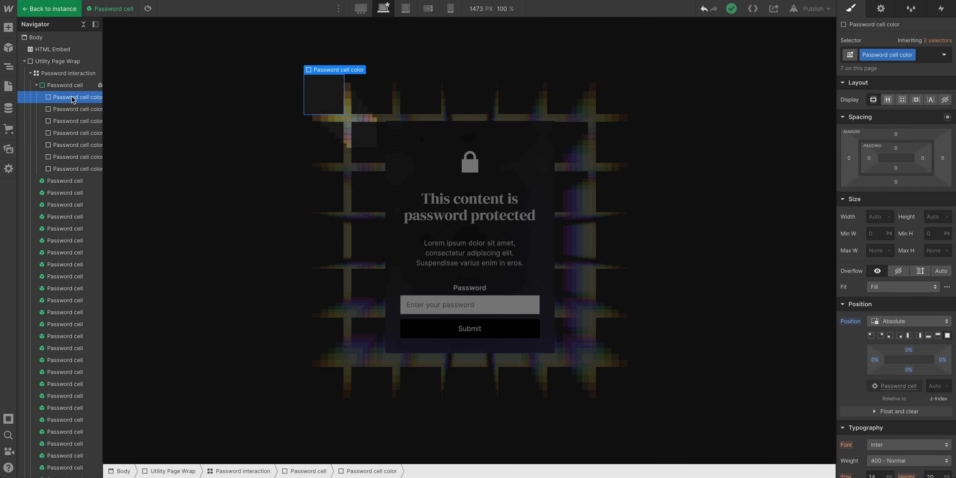
scroll(930, 397, down, 10)
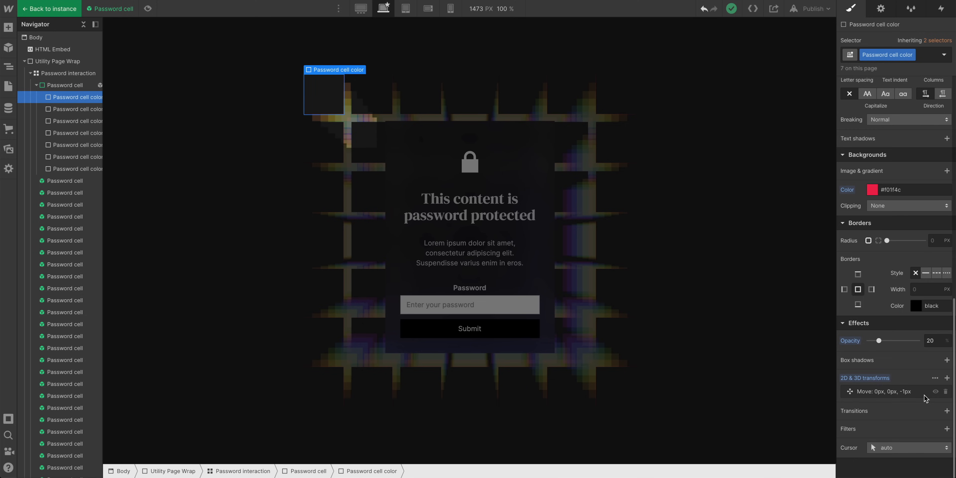
mouse_move(885, 340)
mouse_down()
mouse_move(917, 340)
mouse_move(894, 340)
mouse_up()
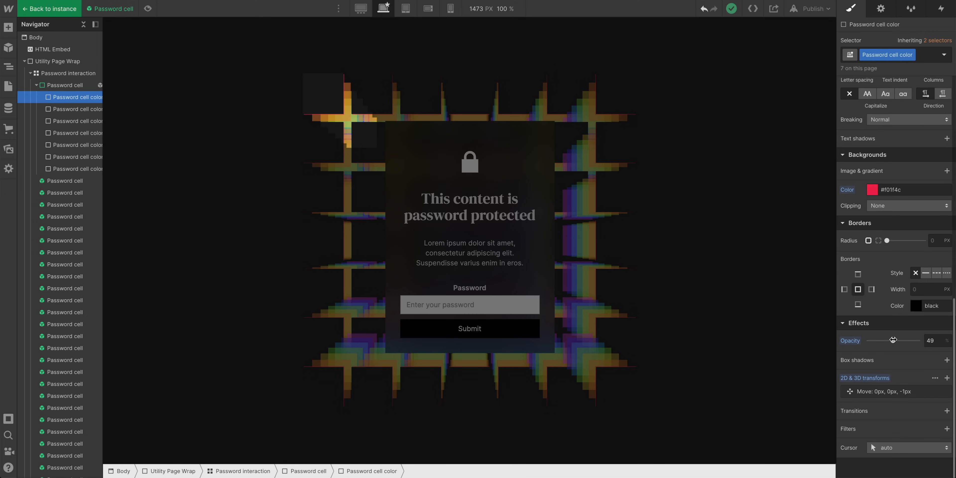
click(43, 8)
Preview the page to check the more opaque cells
click(82, 8)
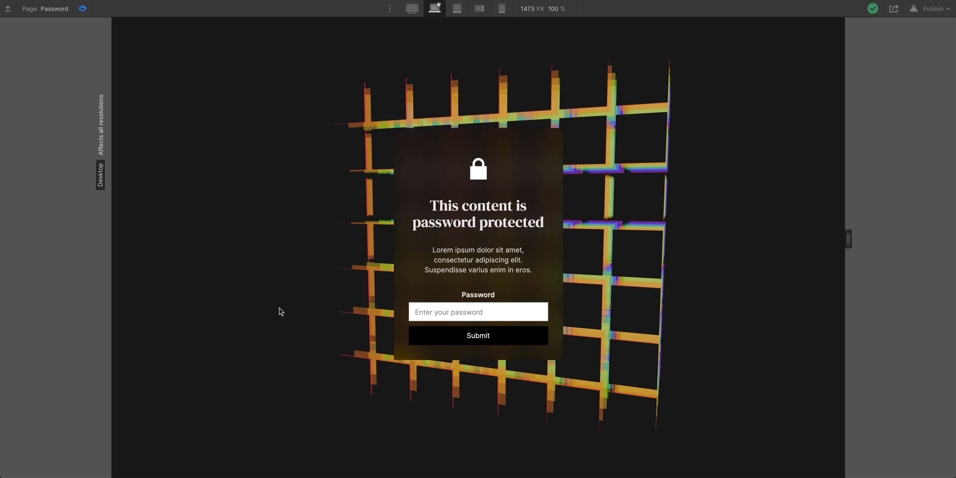
click(86, 11)
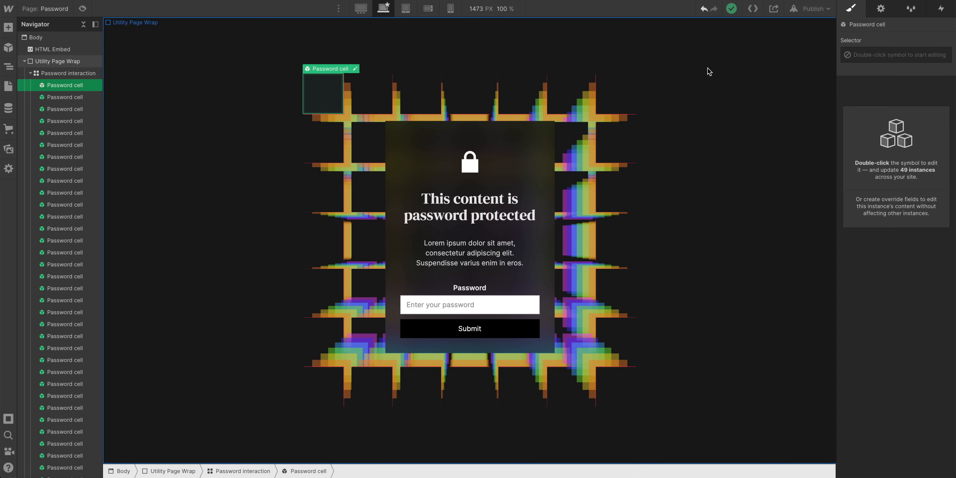
Set the Password interaction's mouse-move smoothing to 96 and preview the result
click(944, 8)
click(899, 167)
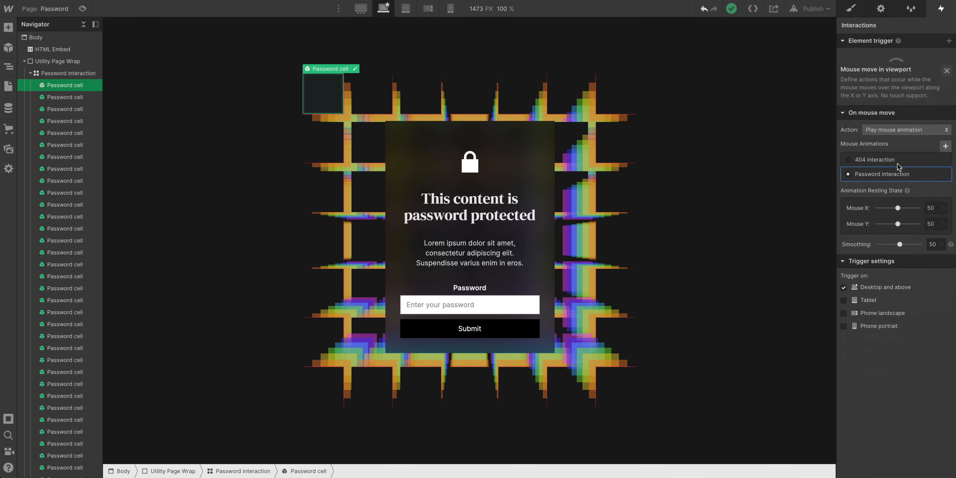
click(891, 150)
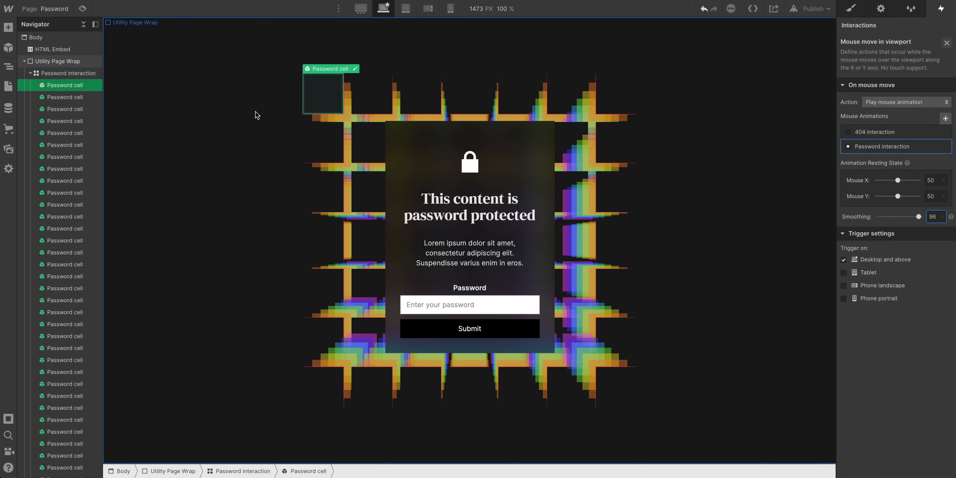
click(84, 10)
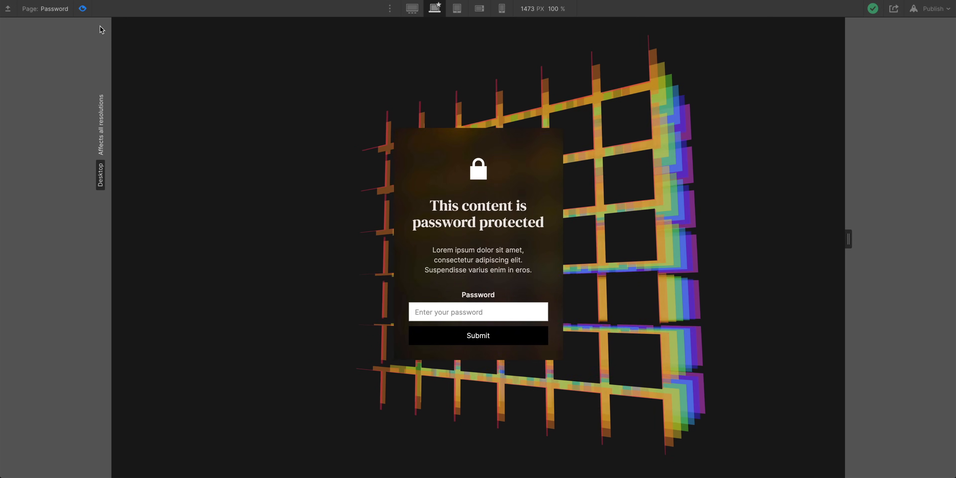
Open the Password cell symbol and set the first Password cell color layer's Z move to -10px
double_click(68, 83)
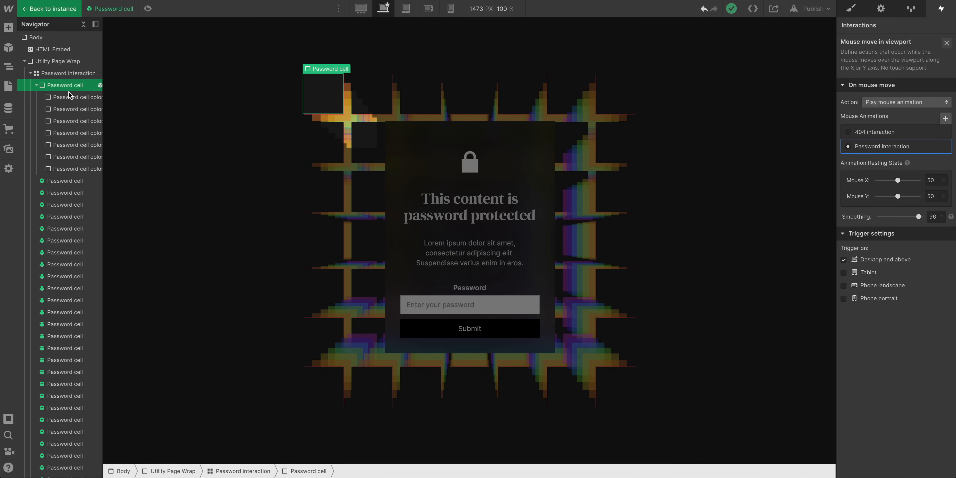
click(68, 96)
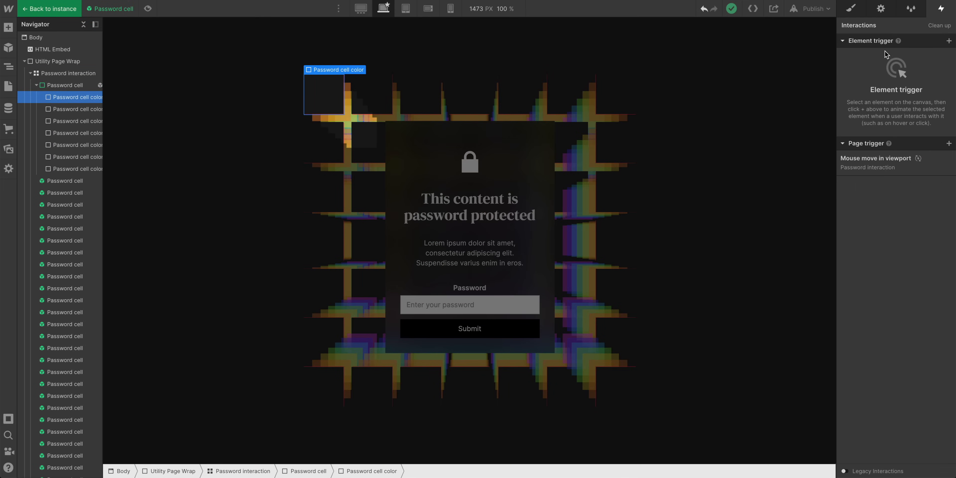
click(862, 9)
scroll(896, 297, down, 10)
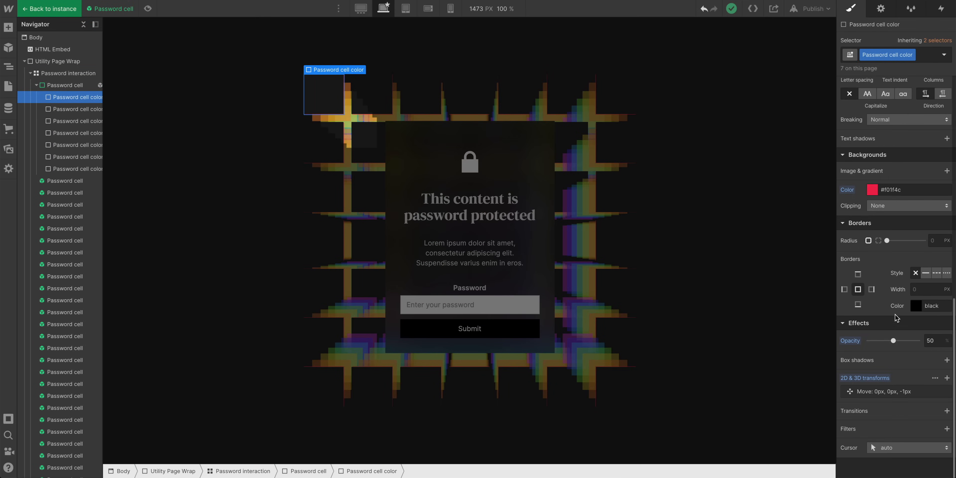
click(890, 391)
click(932, 329)
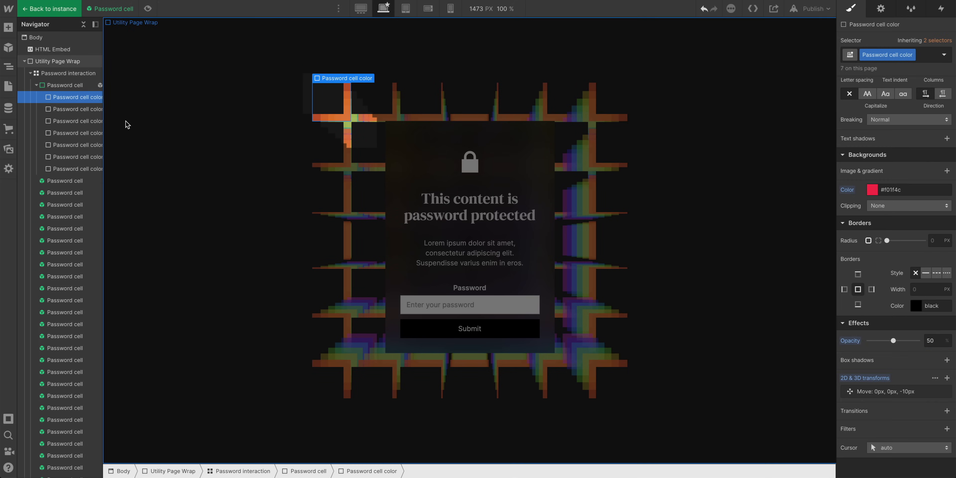
Set the Z move of the remaining Password cell color layers, reaching -70px on the last layer, and leave the symbol
click(96, 112)
key(Down)
key(Down)
key(Down)
key(Down)
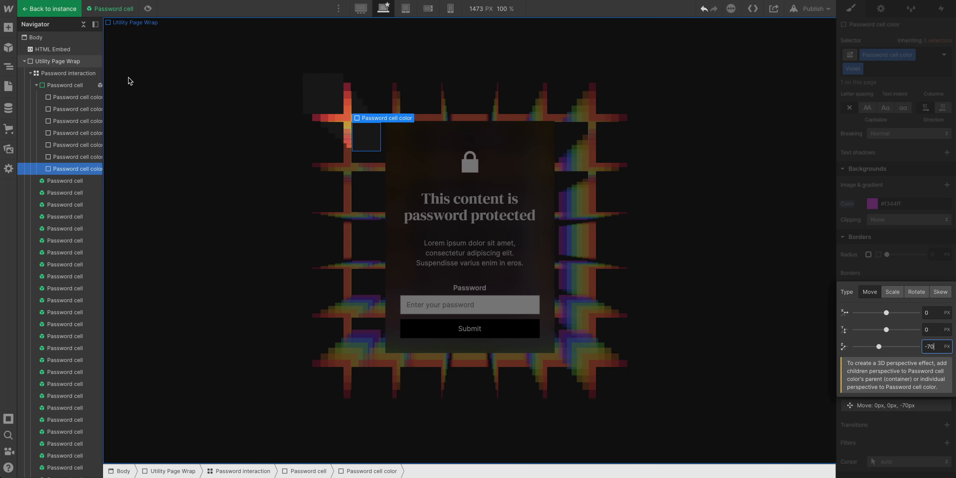
double_click(130, 81)
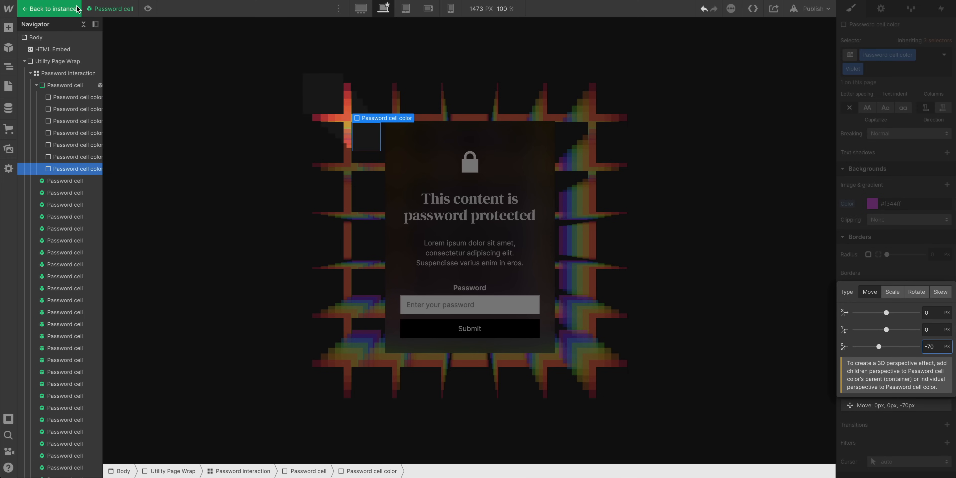
click(84, 9)
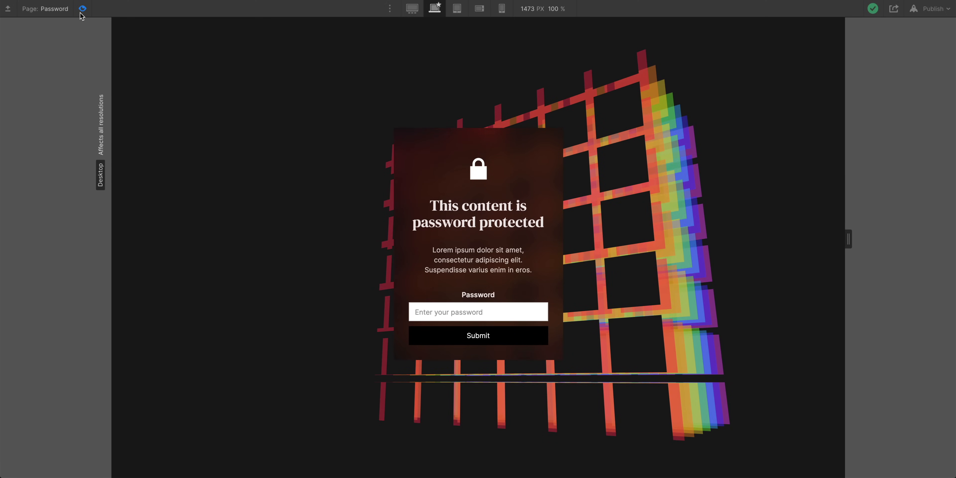
Open the Password protected page's settings, turn on password protection, enter a page password, and save
click(81, 9)
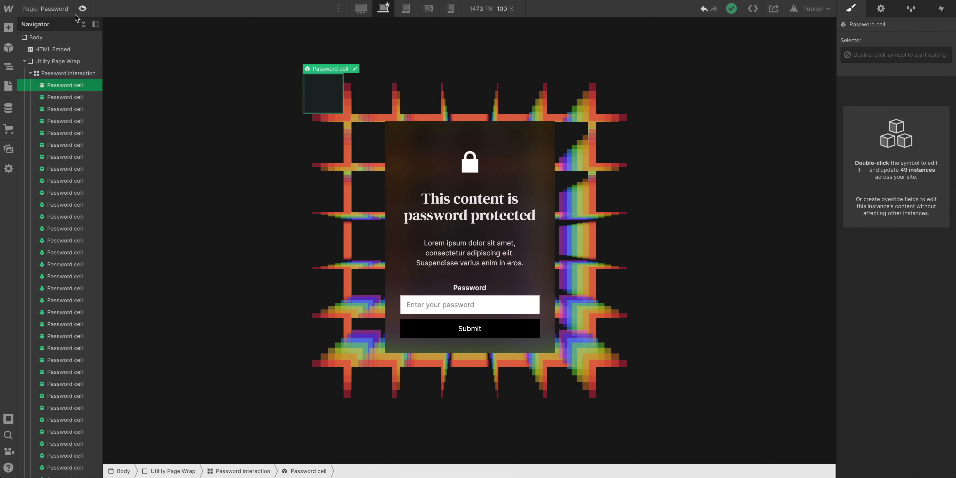
click(68, 13)
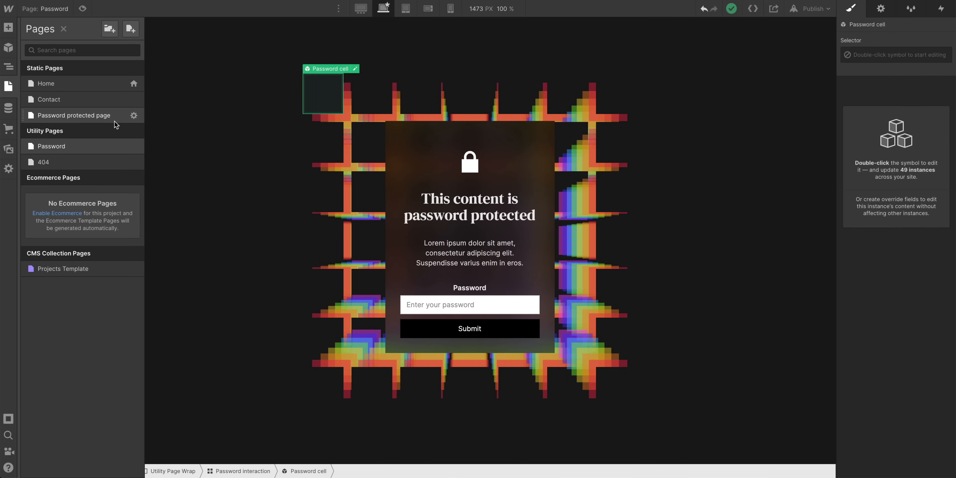
click(134, 116)
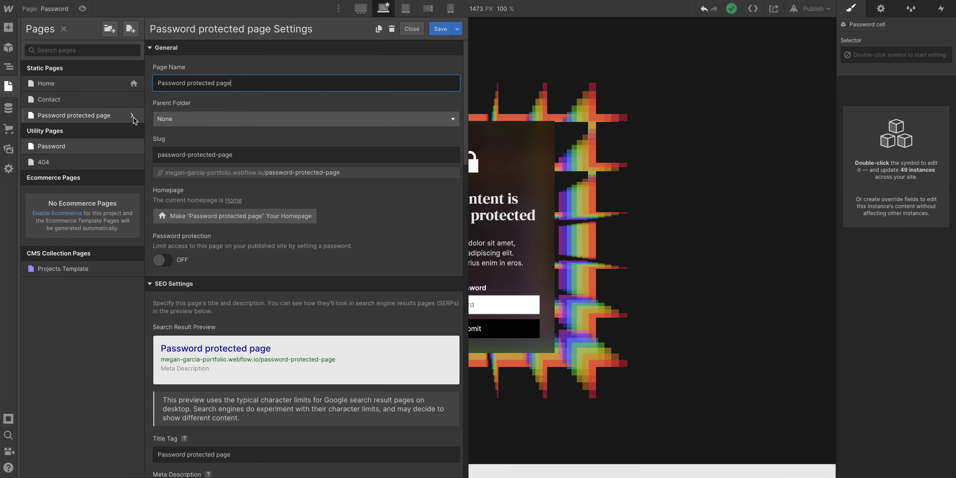
click(163, 259)
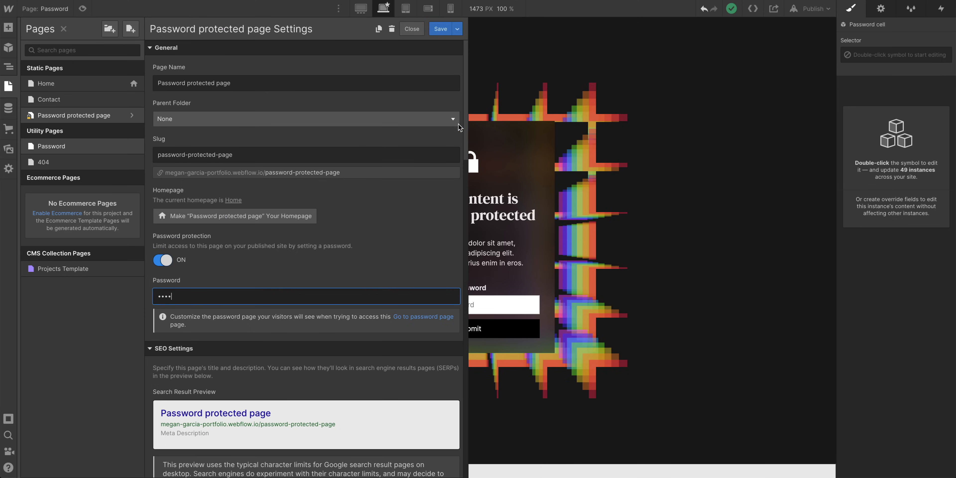
click(440, 28)
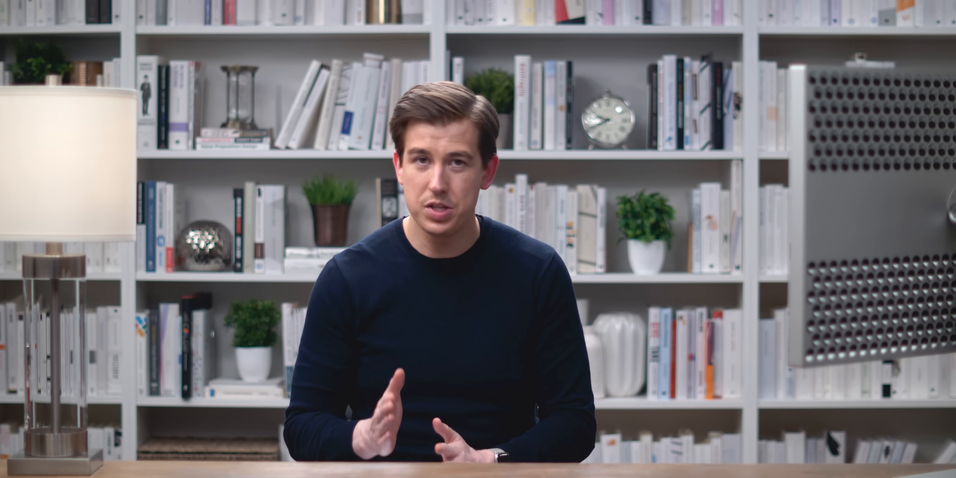